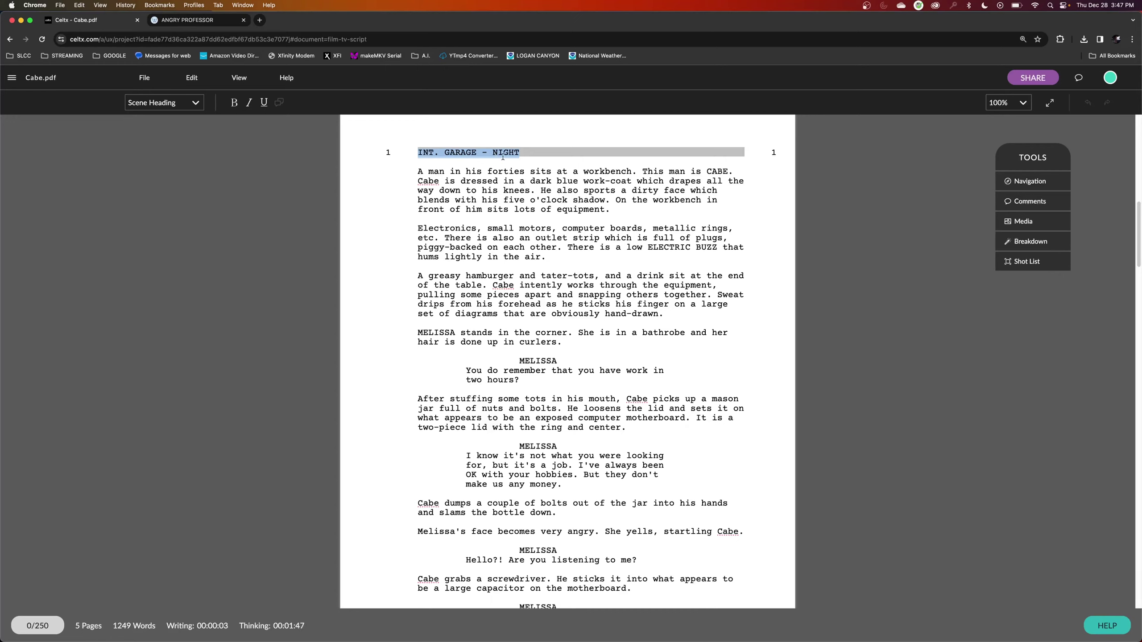
Zoom the Cabe.pdf script to 150% and scroll through its pages.
drag(521, 155, 522, 154)
scroll(520, 154, up, 3)
click(1014, 103)
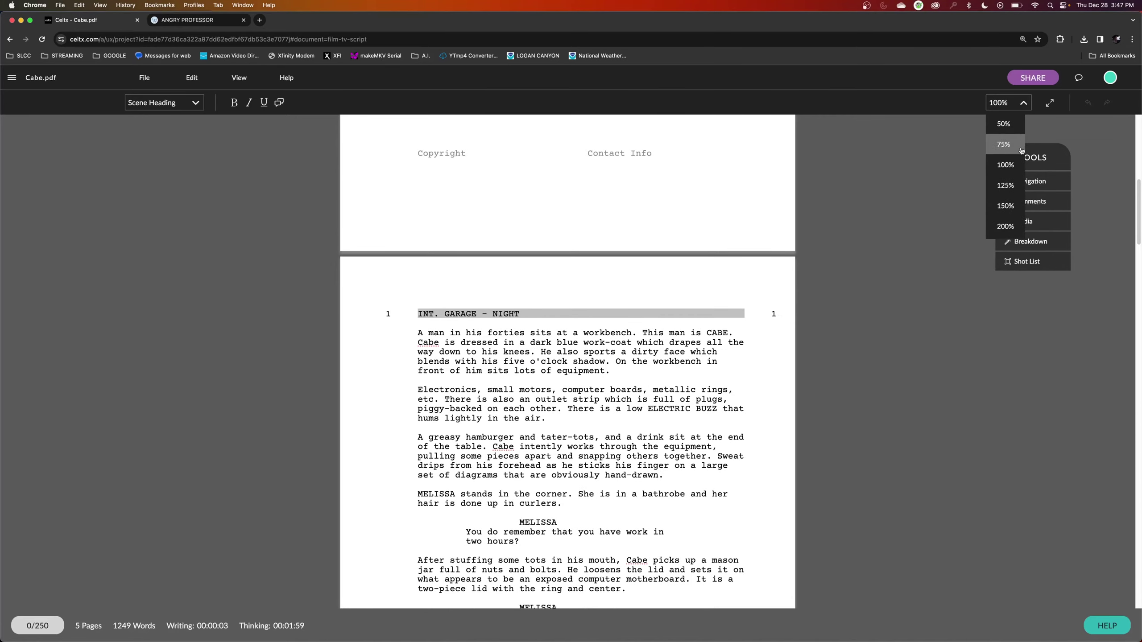
click(1007, 206)
scroll(823, 248, down, 10)
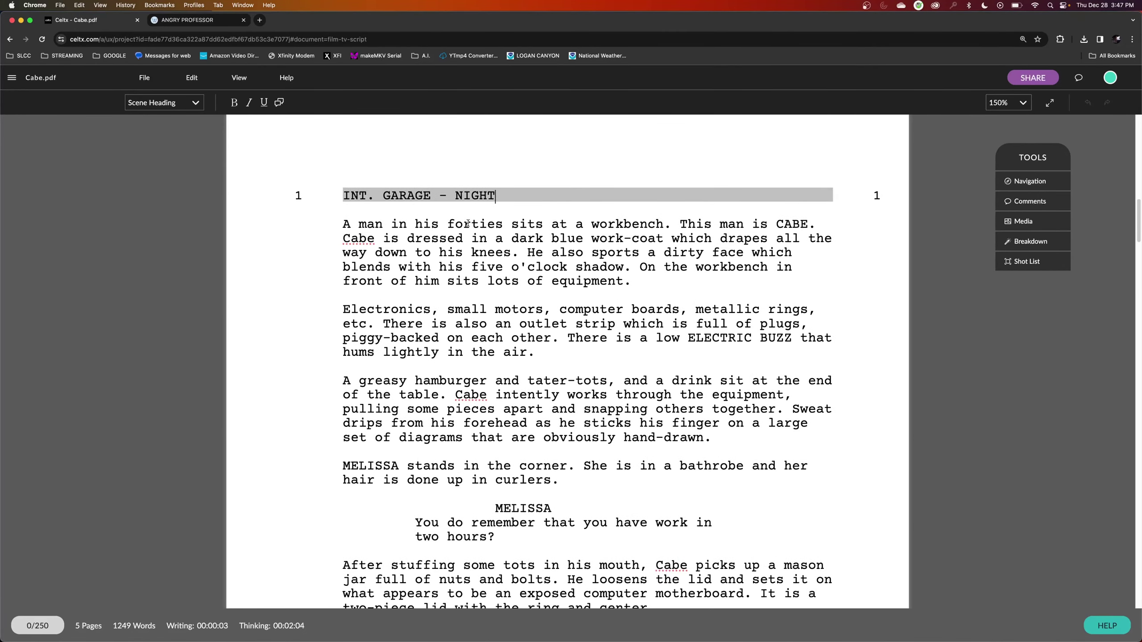
scroll(470, 210, down, 6)
scroll(496, 234, up, 3)
scroll(496, 233, up, 7)
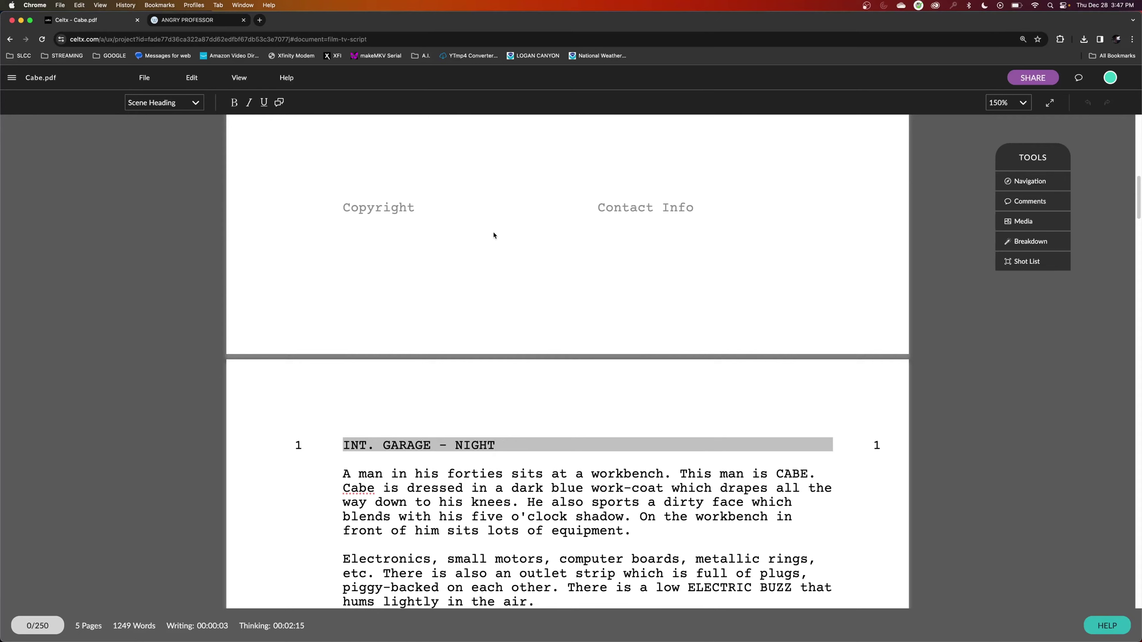
scroll(443, 392, down, 1)
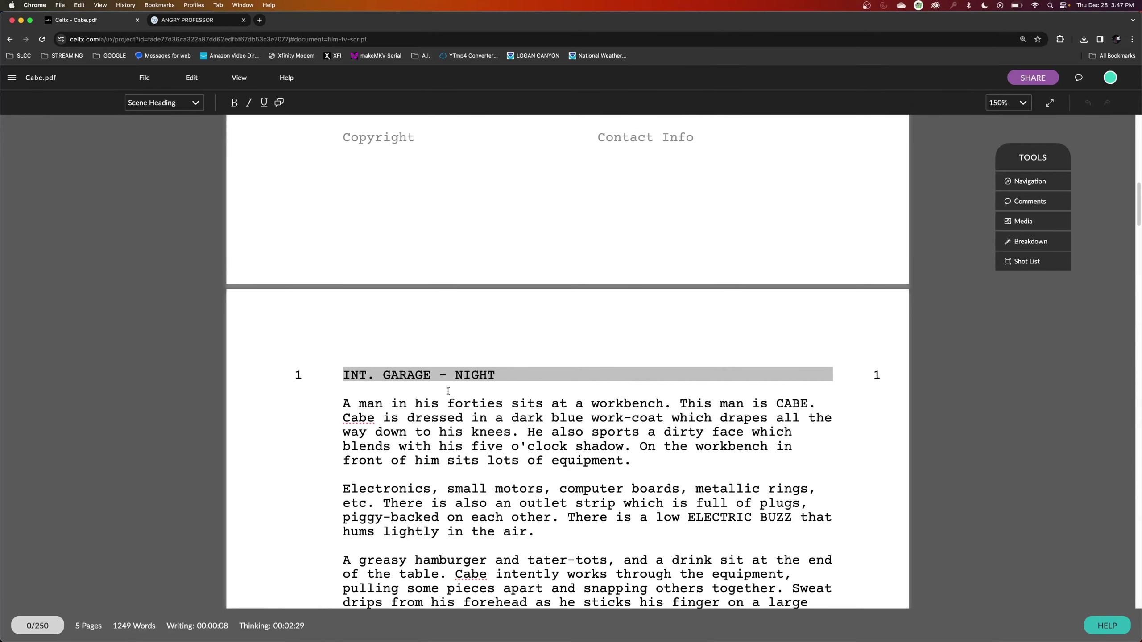
scroll(448, 391, down, 5)
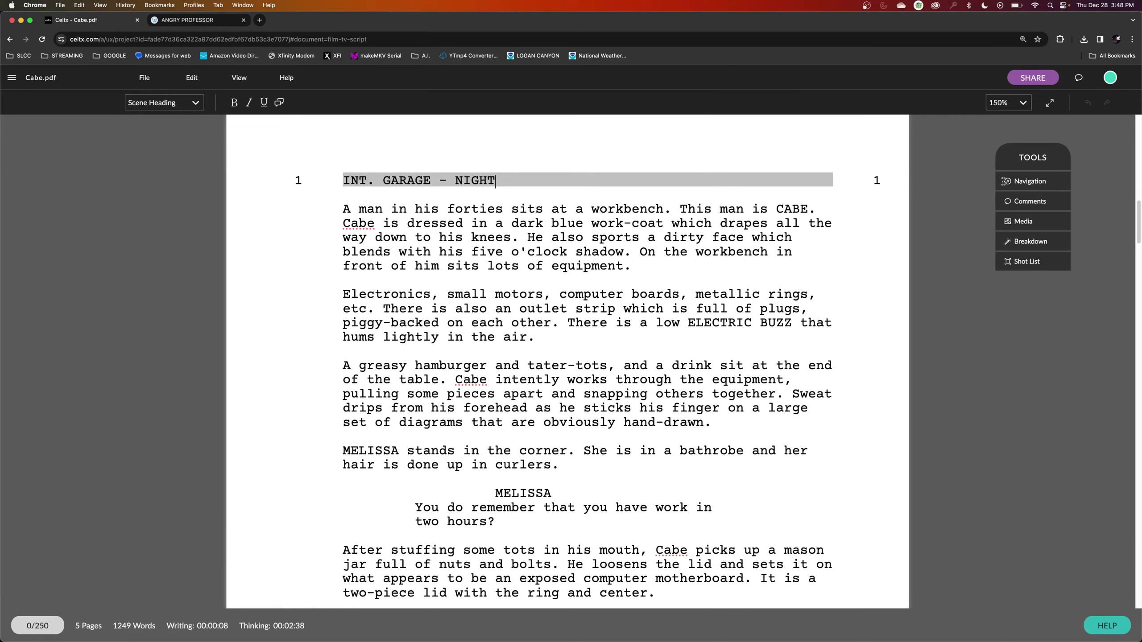
click(242, 85)
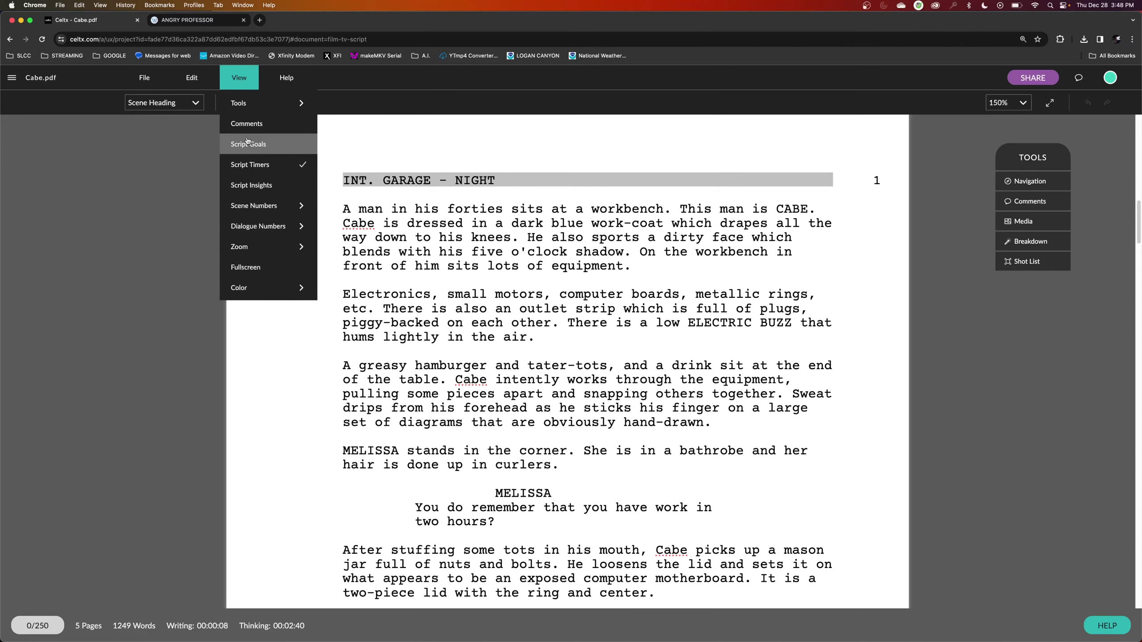
mouse_move(263, 206)
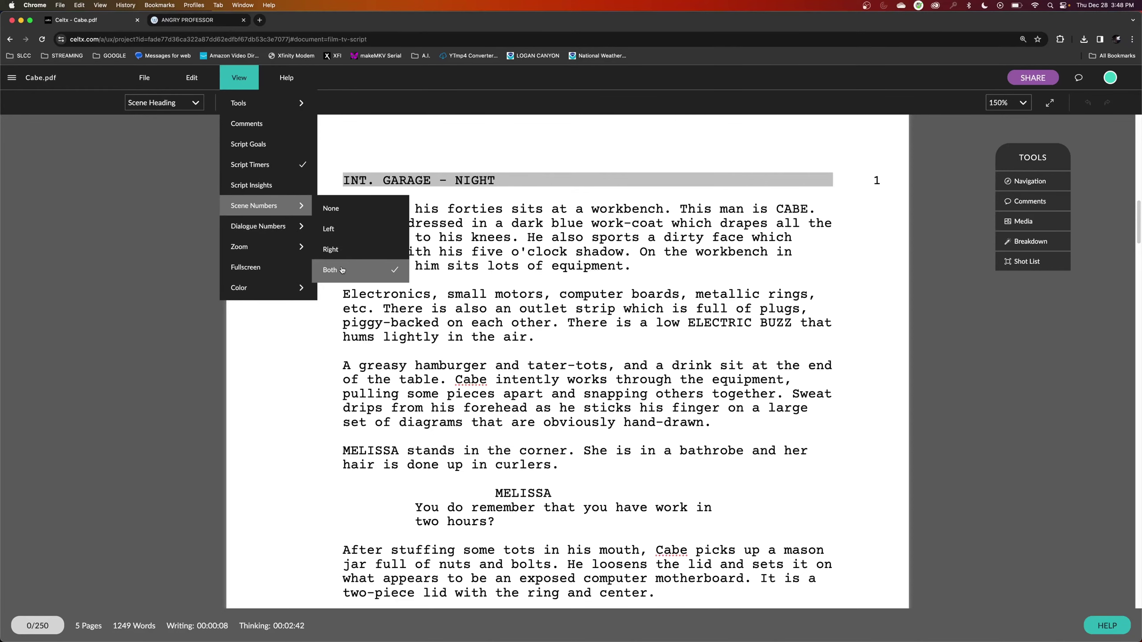
click(352, 232)
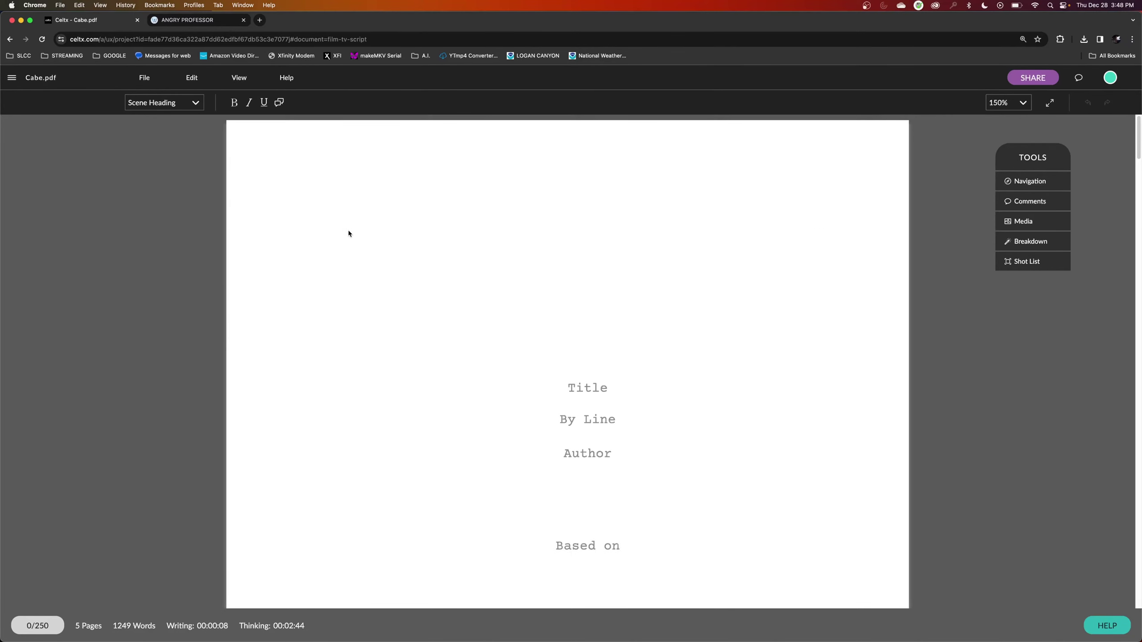
scroll(380, 237, down, 20)
scroll(380, 237, up, 6)
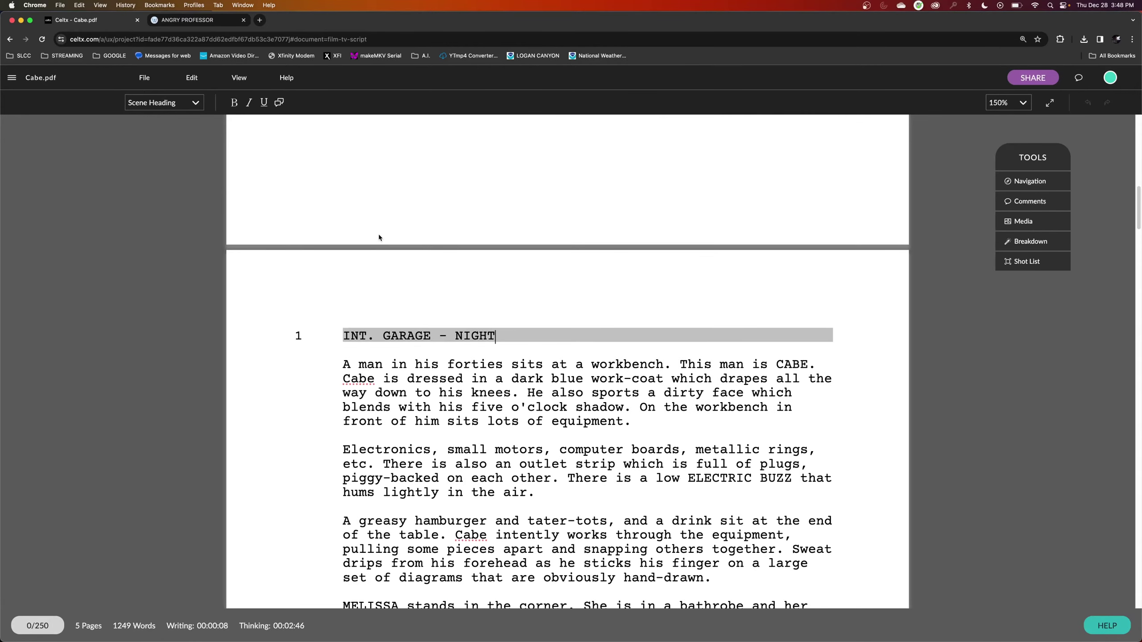
click(239, 78)
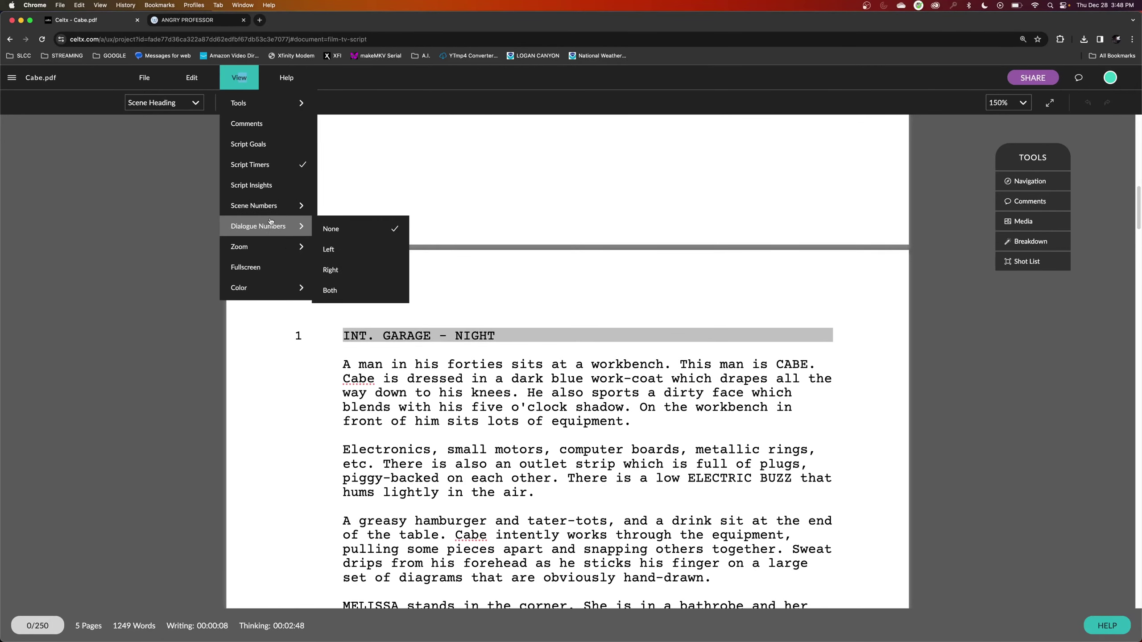
mouse_move(302, 208)
click(331, 270)
Scroll through the Cabe's Rift script, ending at scene 1, INT. GARAGE - NIGHT.
scroll(458, 312, down, 10)
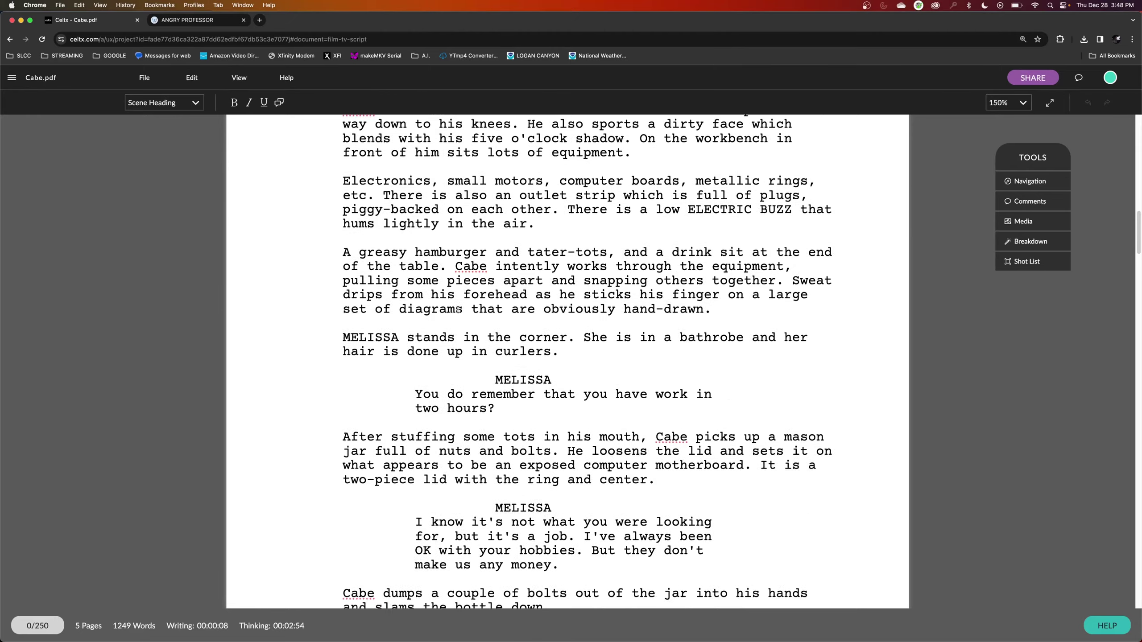
scroll(458, 313, down, 12)
scroll(458, 313, up, 5)
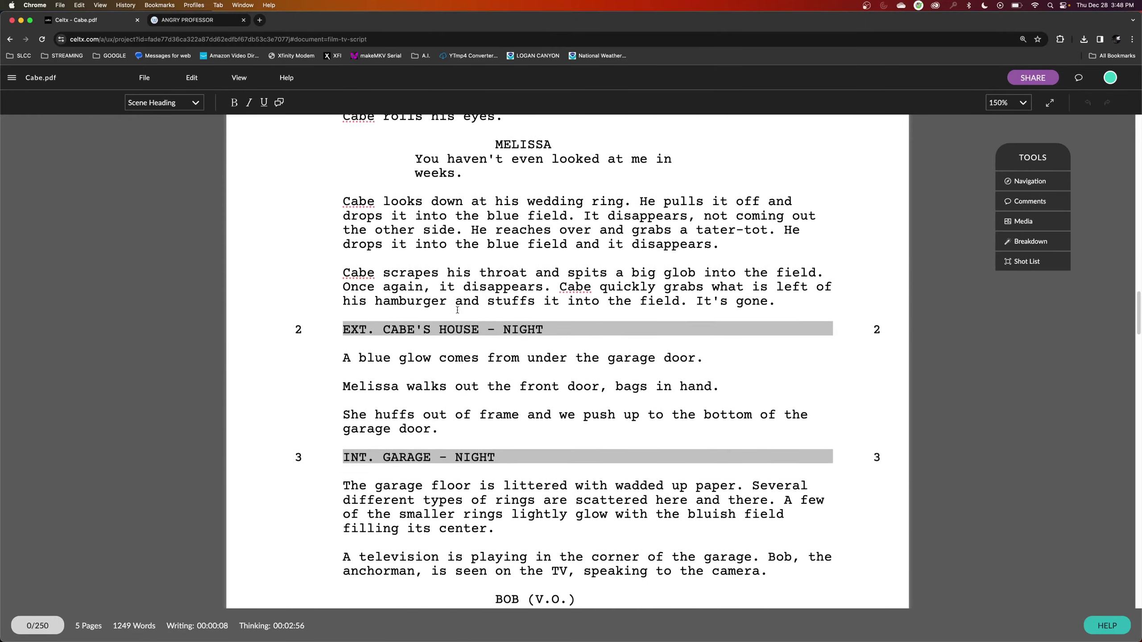
scroll(457, 310, down, 3)
scroll(457, 311, down, 20)
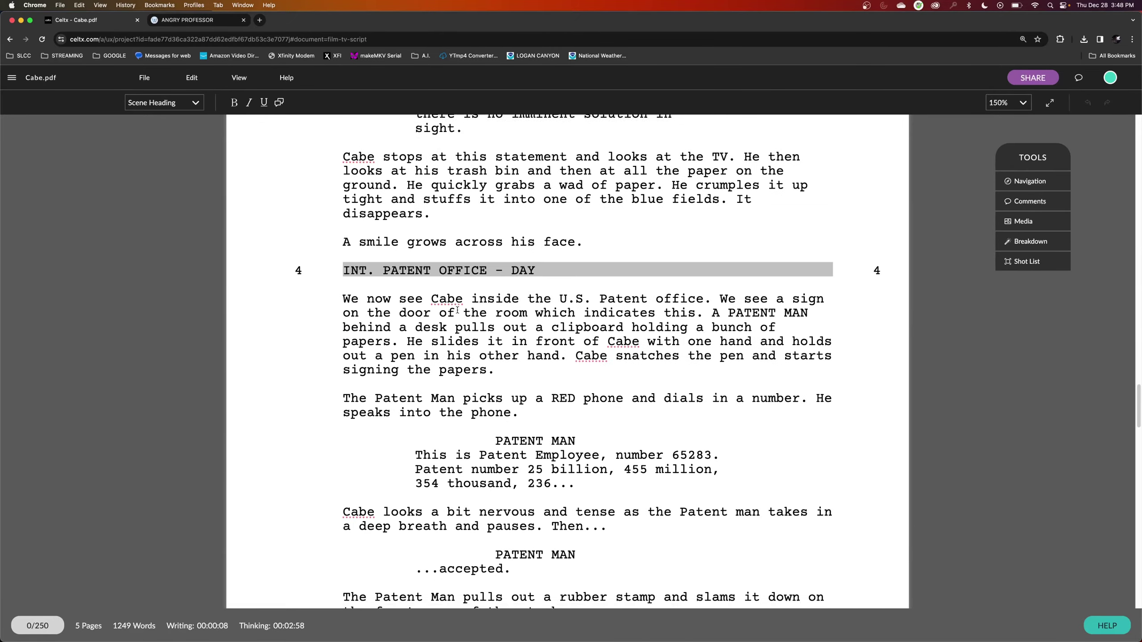
scroll(458, 311, down, 20)
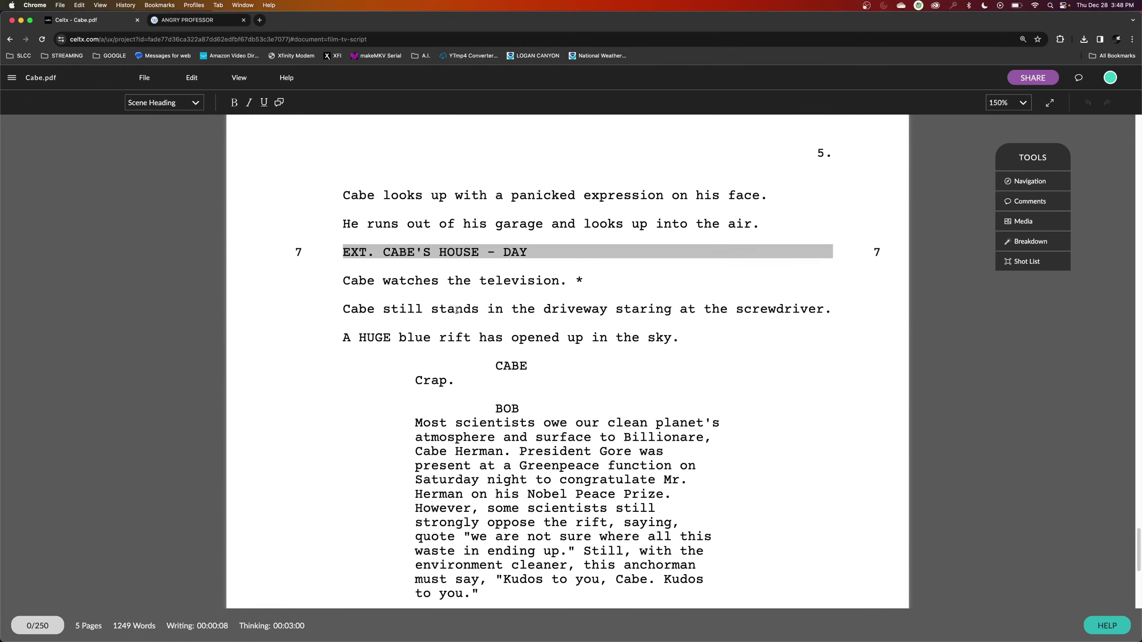
scroll(456, 310, up, 20)
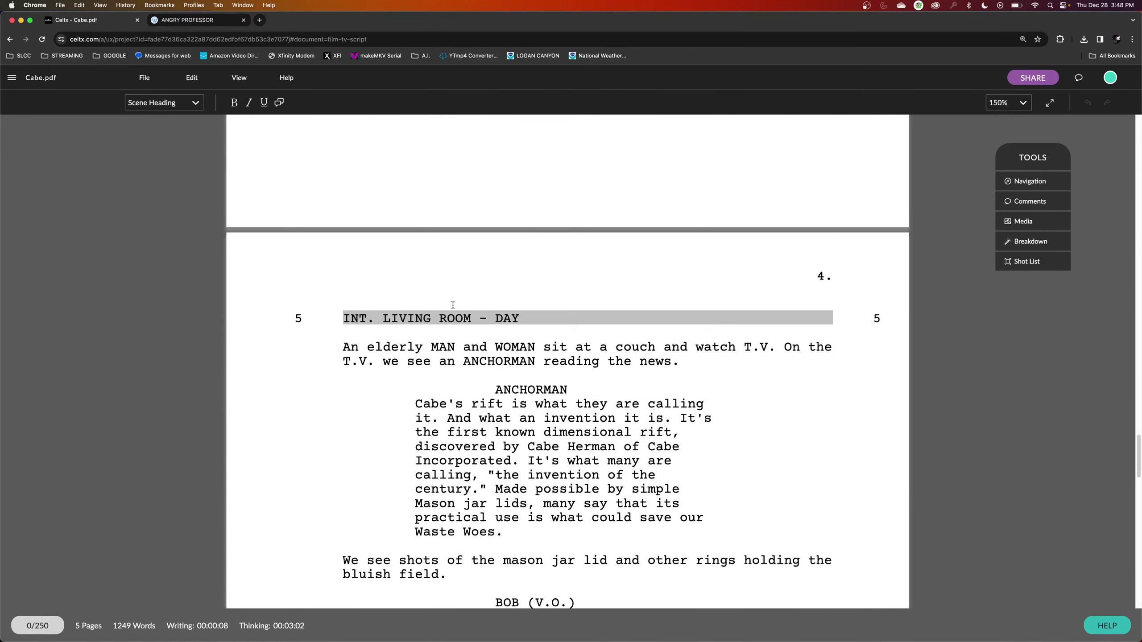
scroll(453, 304, up, 5)
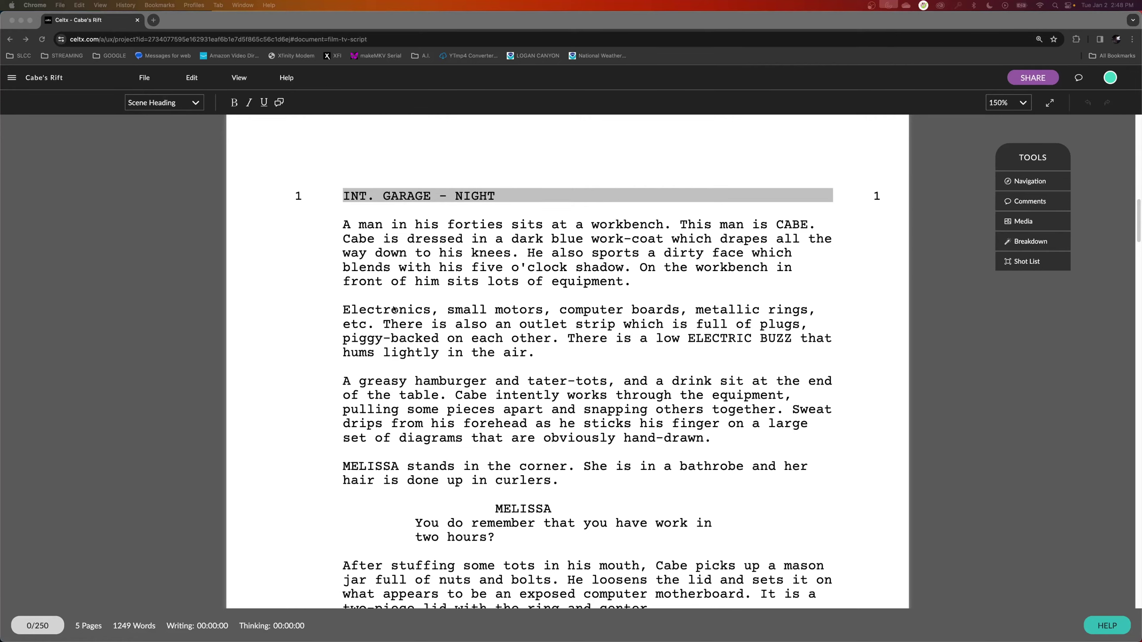
scroll(391, 306, up, 4)
scroll(389, 306, down, 9)
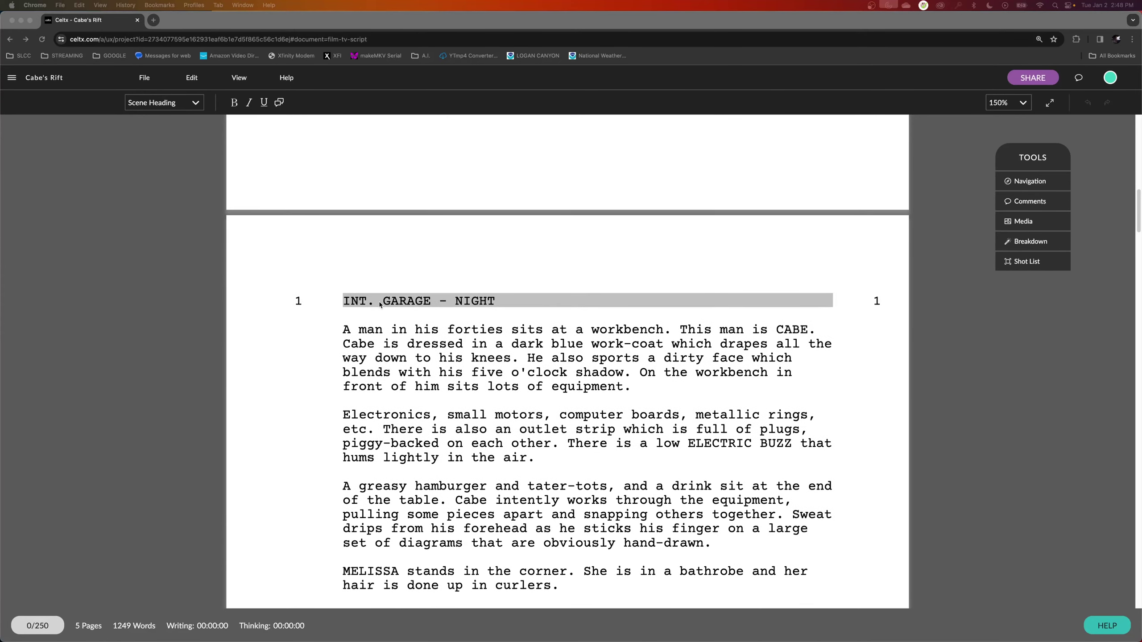
scroll(389, 293, down, 17)
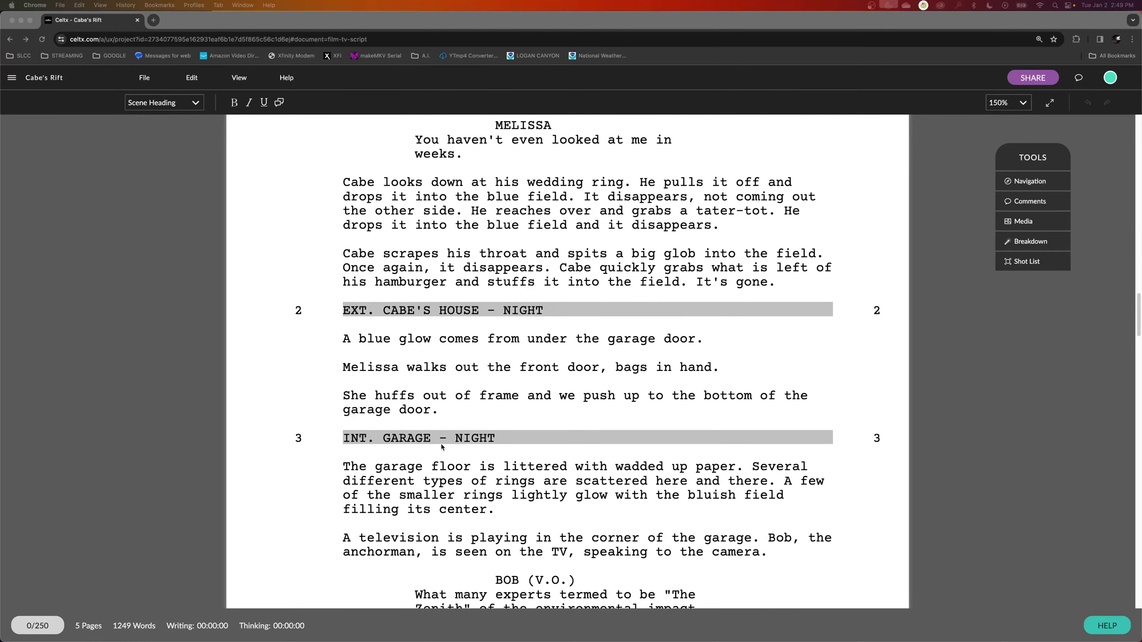
scroll(434, 439, down, 2)
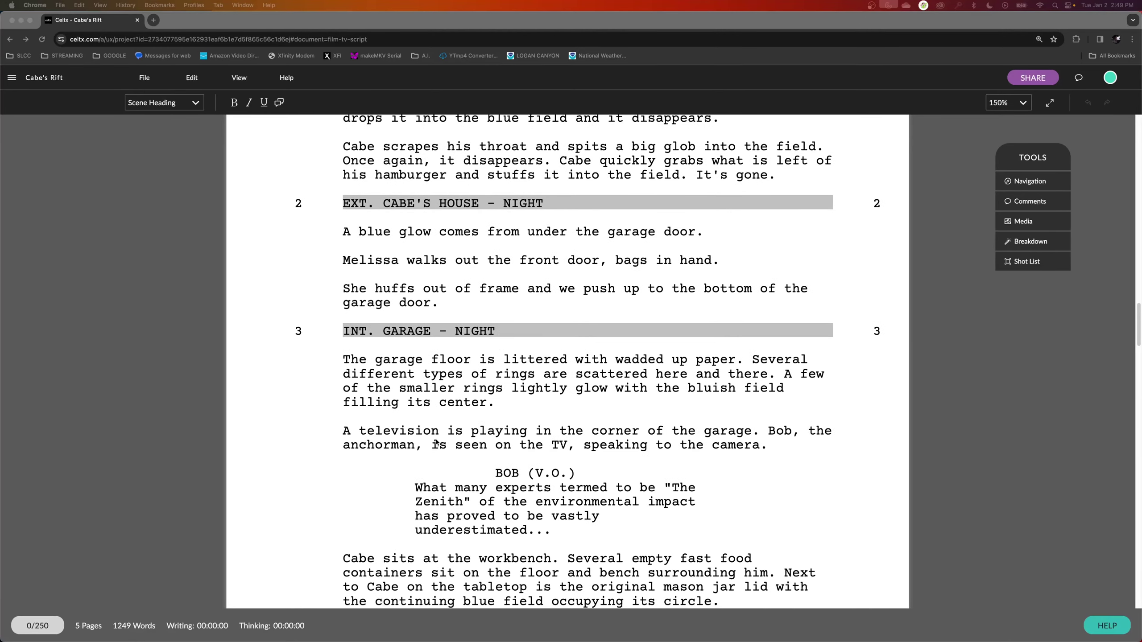
scroll(434, 427, up, 1)
scroll(435, 422, up, 20)
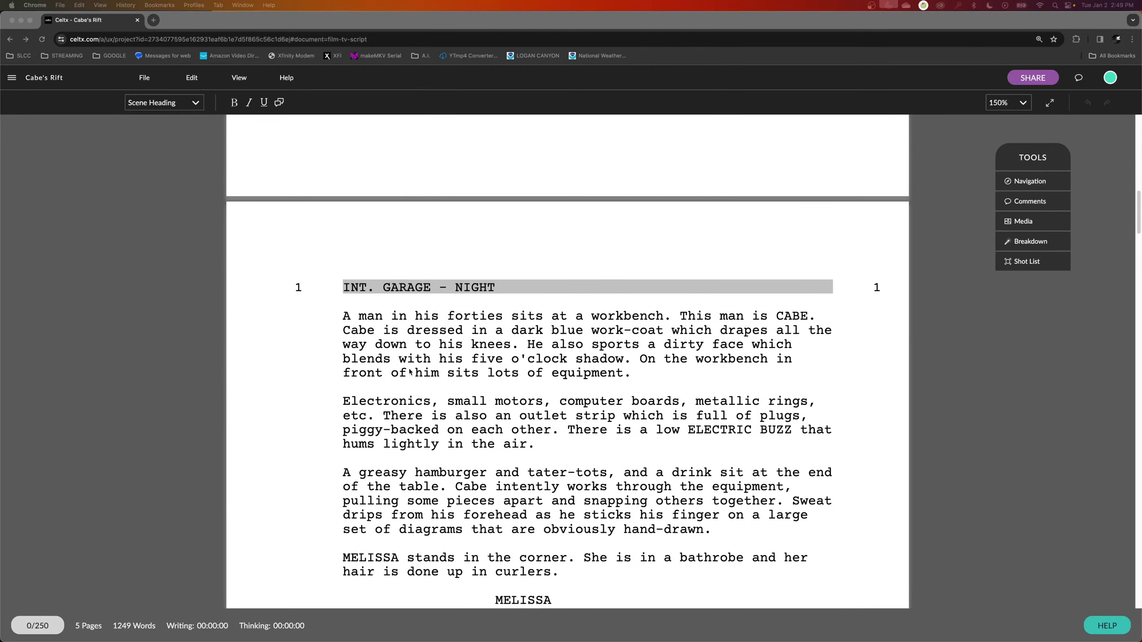
scroll(357, 387, down, 20)
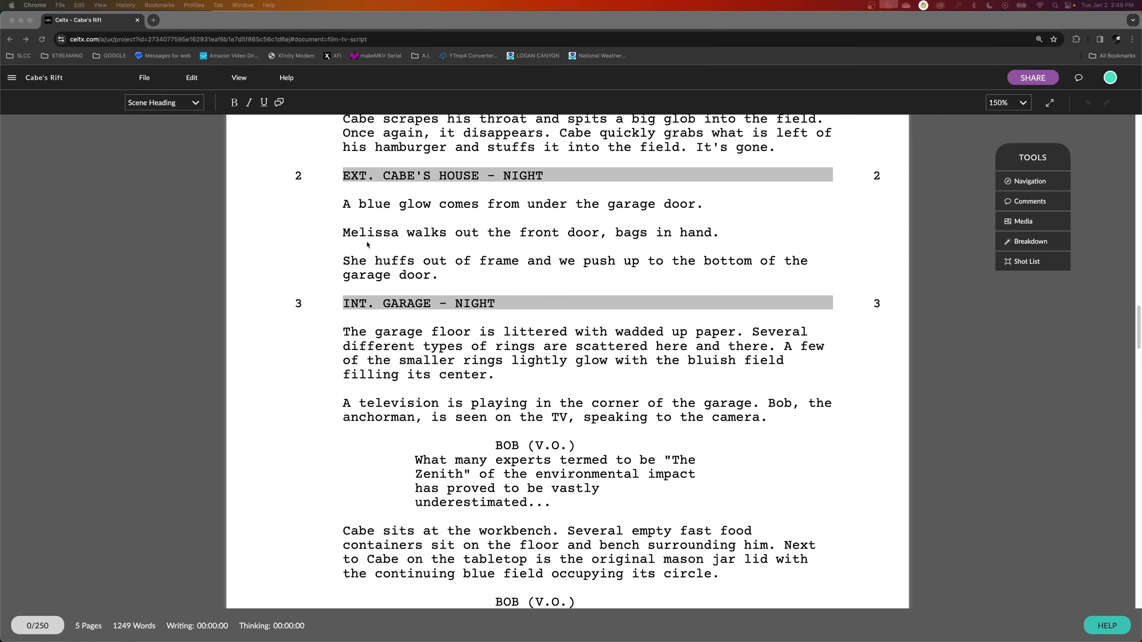
scroll(367, 243, up, 3)
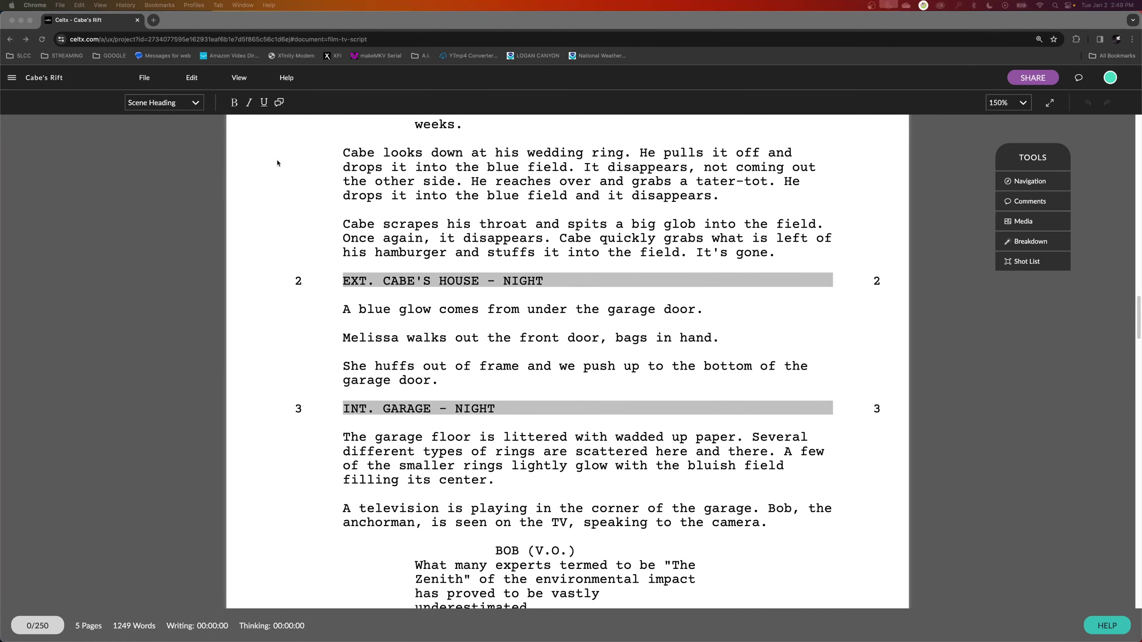
click(436, 380)
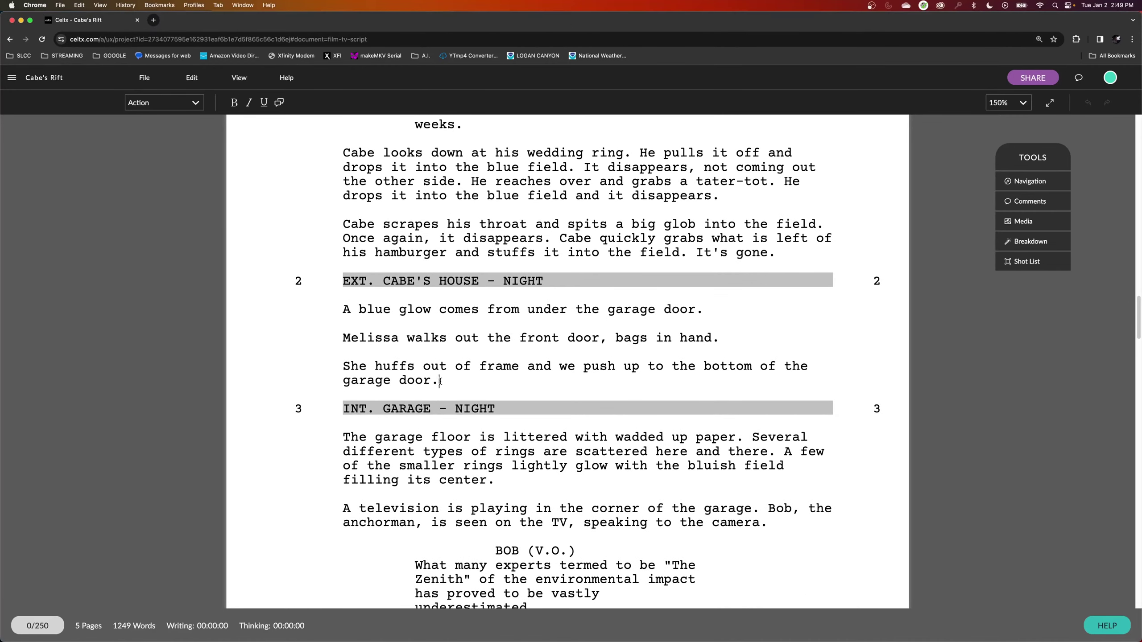
key(Return)
key(Return)
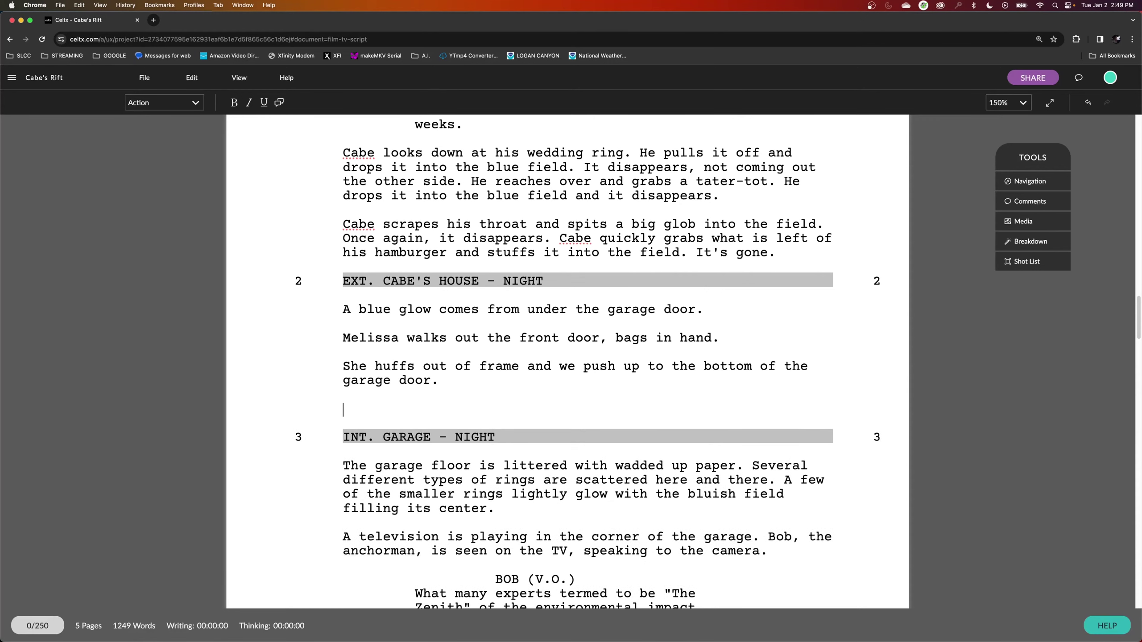
text(INT)
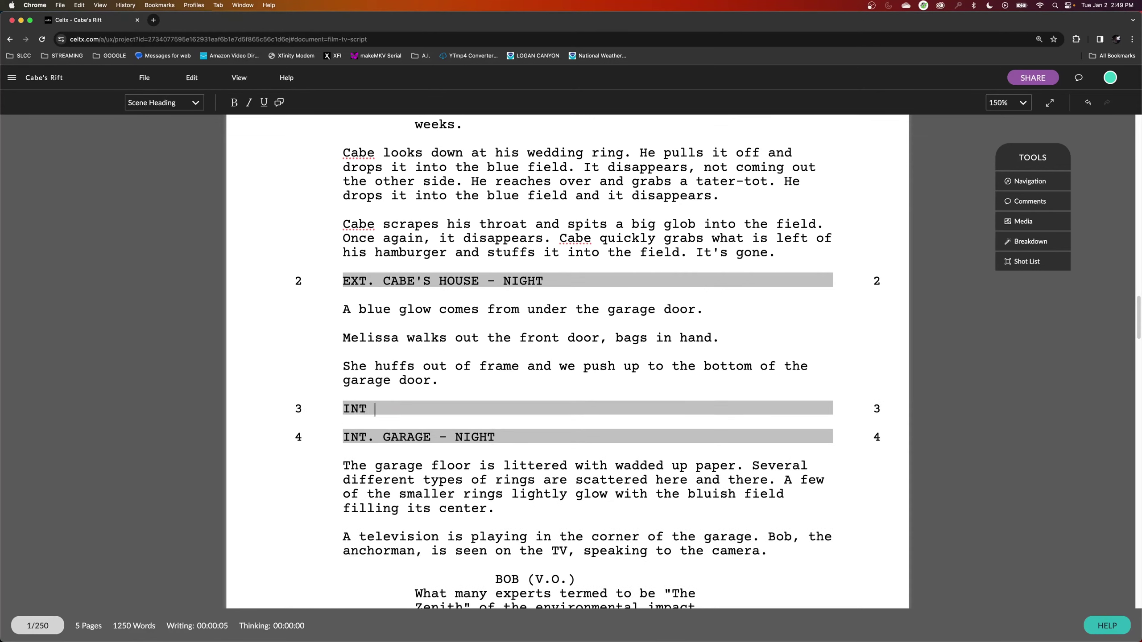
text(. MARKET - DAY)
key(Return)
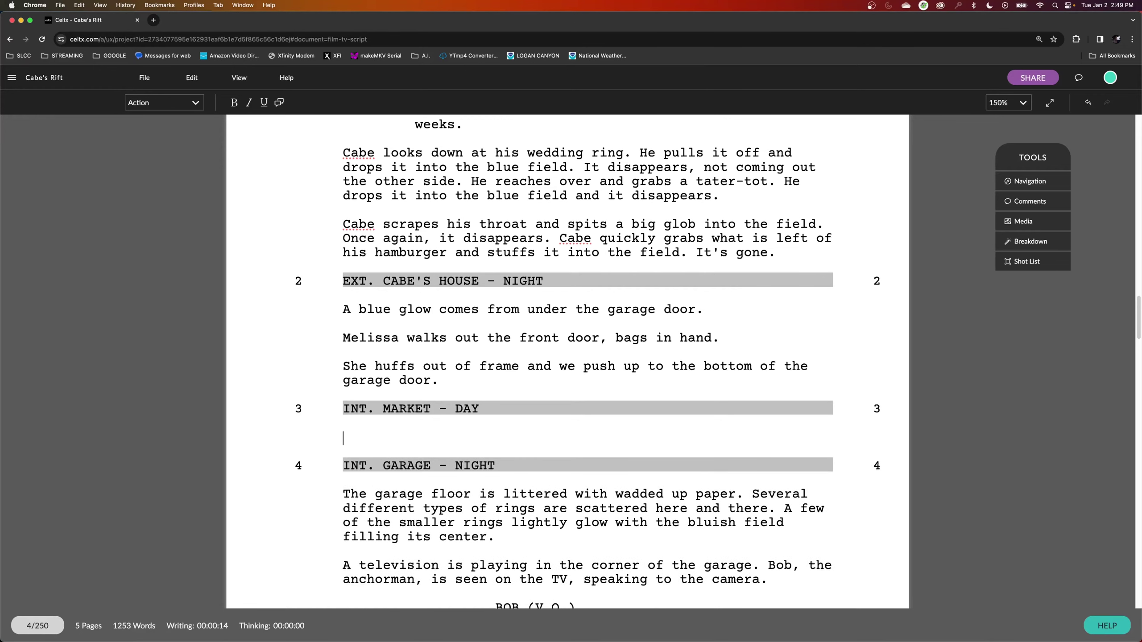
text(Something happen)
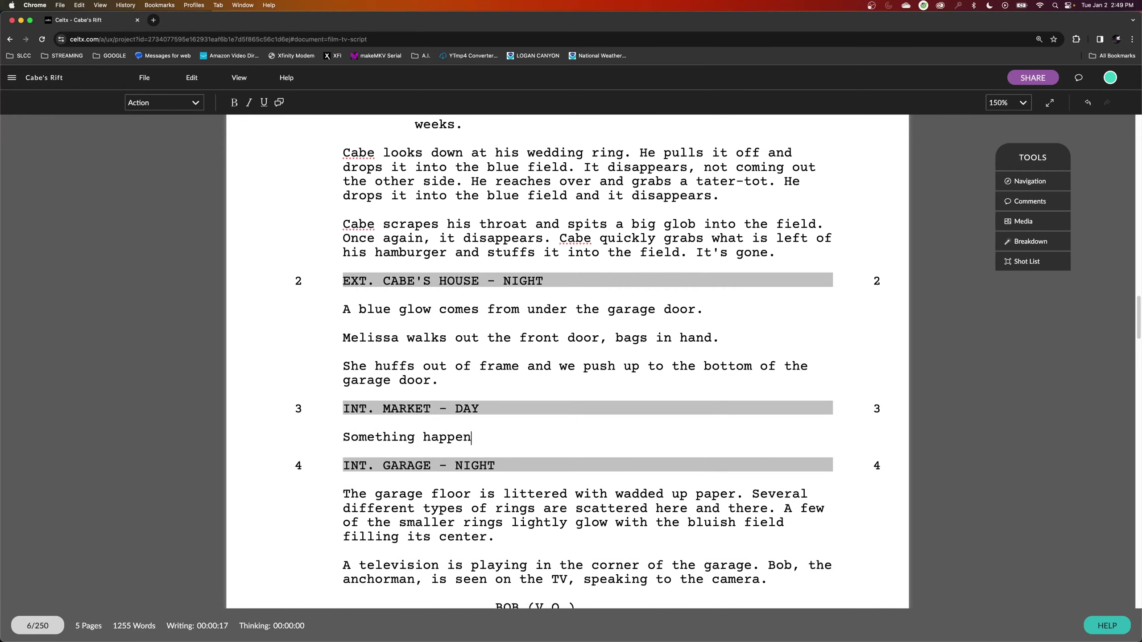
text(s.)
scroll(449, 405, up, 2)
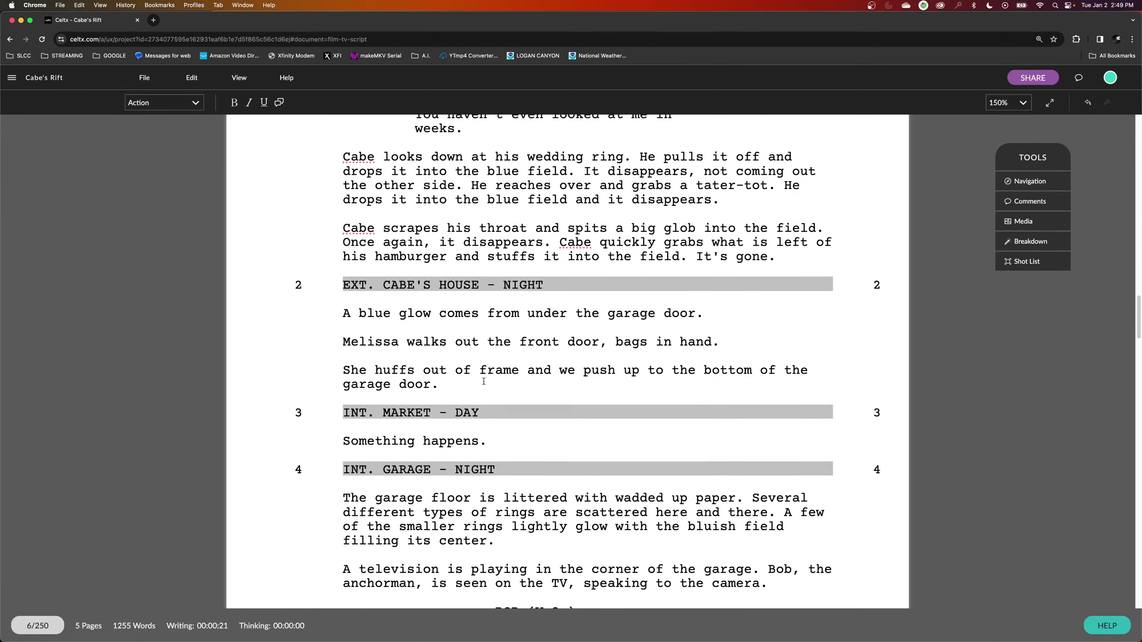
scroll(483, 381, up, 10)
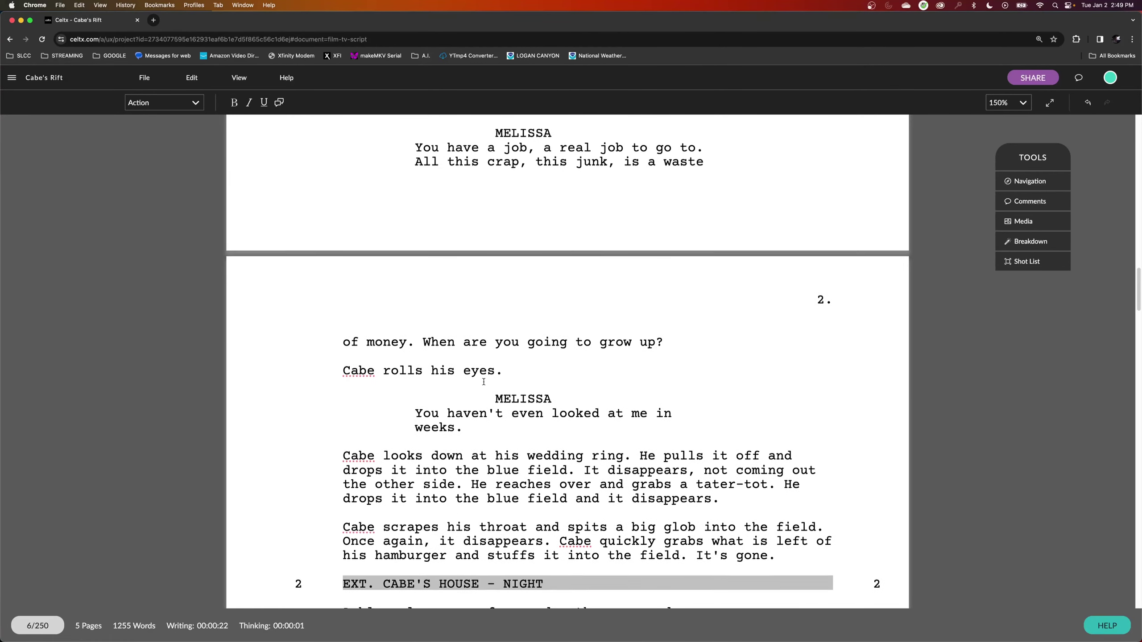
scroll(483, 382, up, 10)
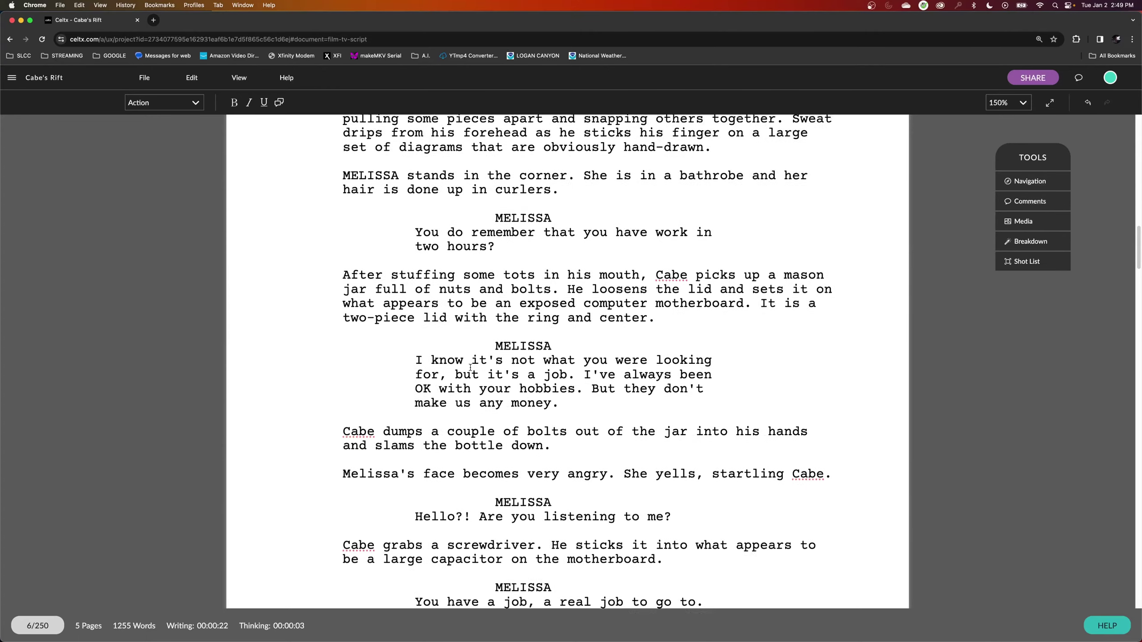
scroll(470, 368, up, 6)
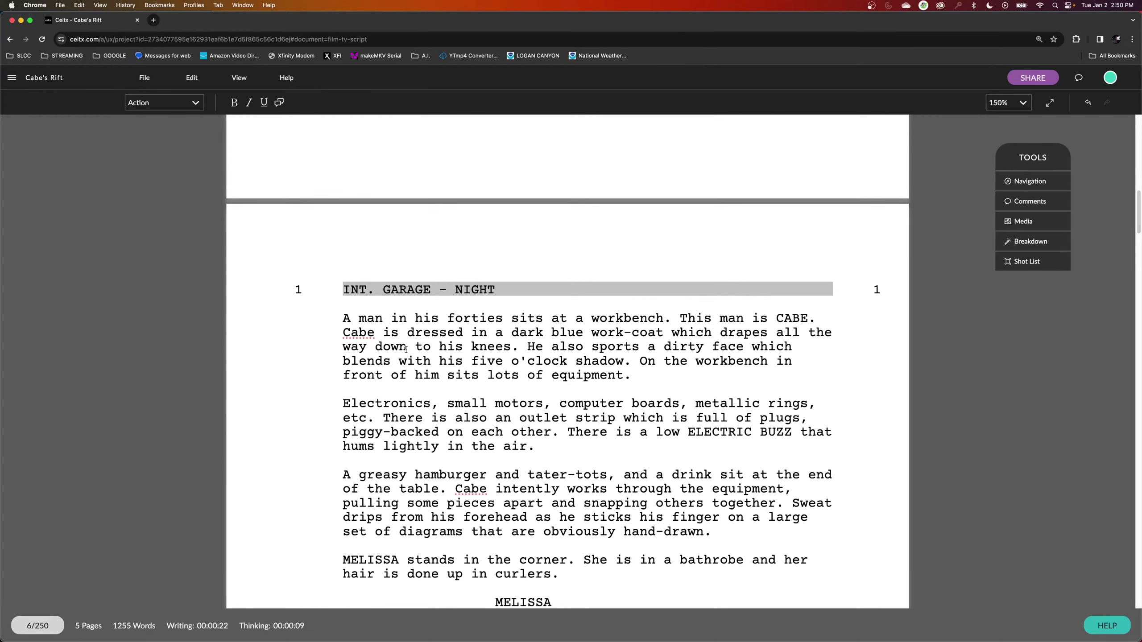
scroll(406, 349, down, 11)
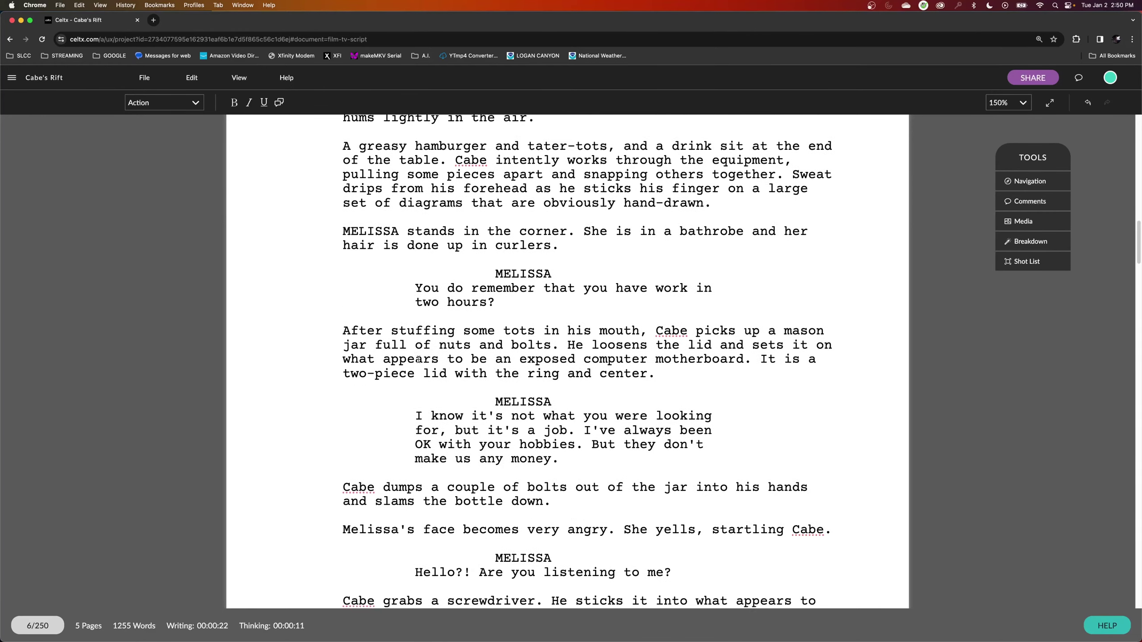
scroll(420, 367, down, 13)
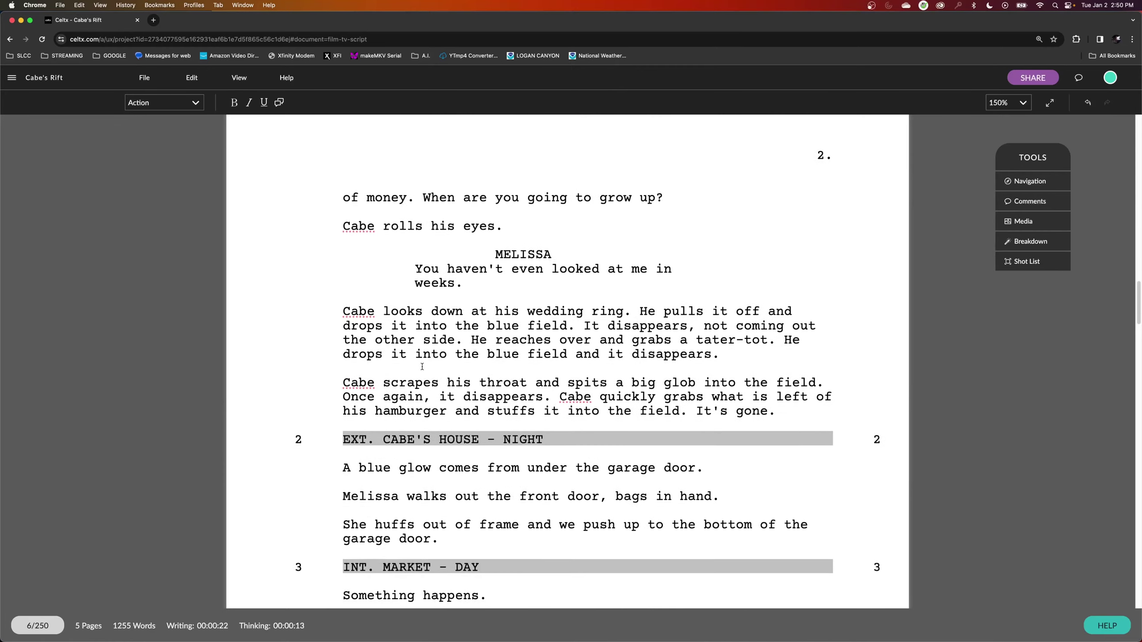
scroll(422, 367, down, 3)
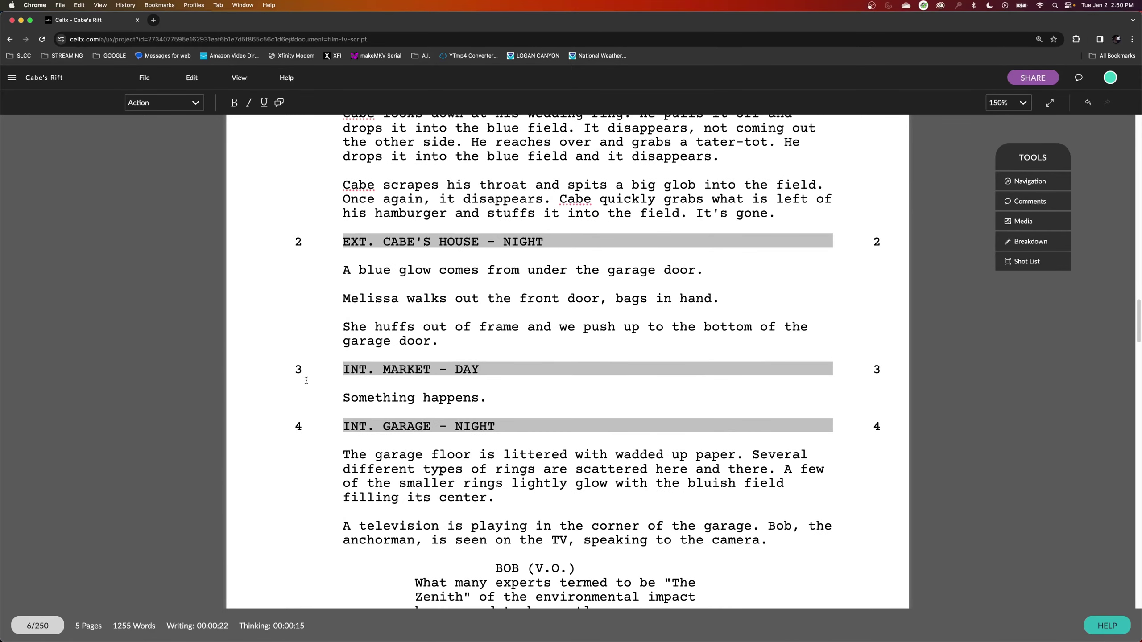
Delete the INT. MARKET - DAY heading and its 'Something happens.' action line.
drag(356, 370, 443, 371)
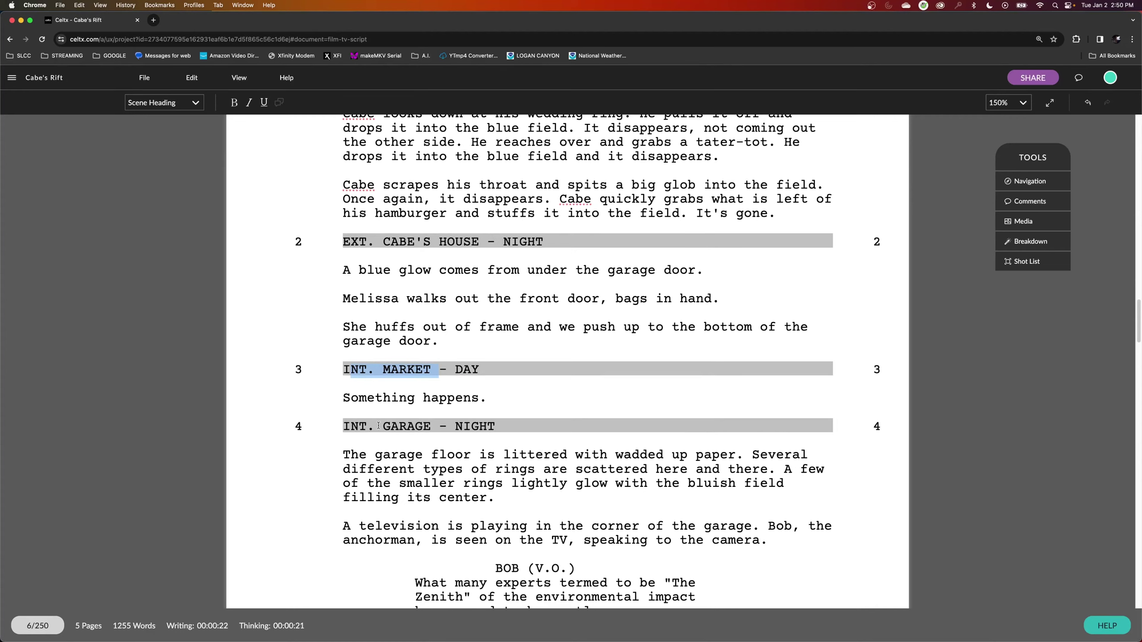
key(Down)
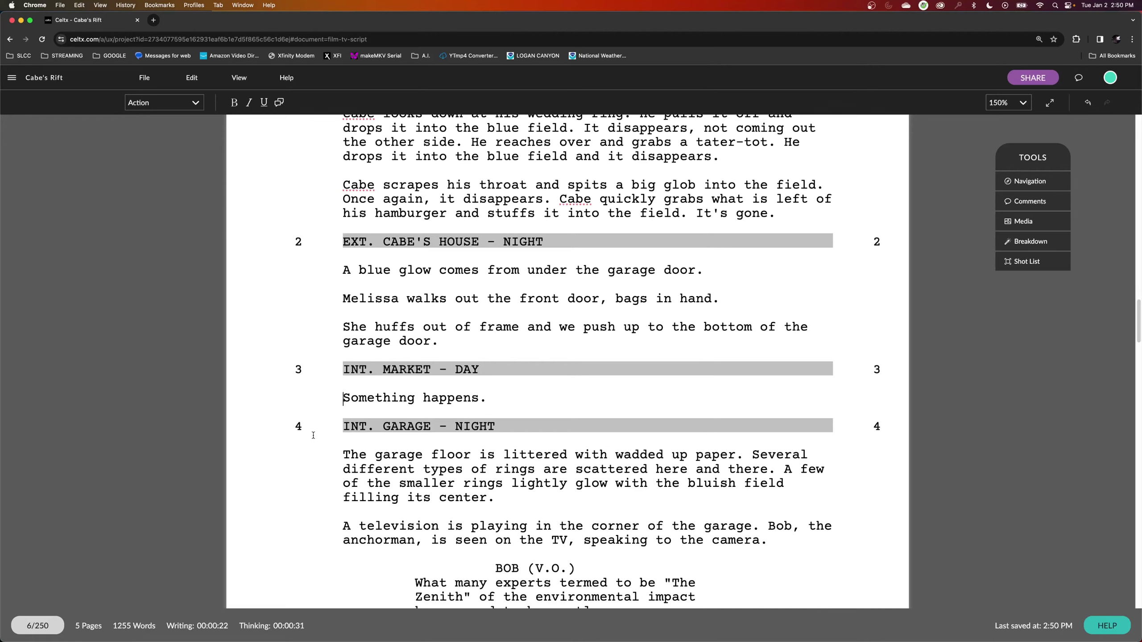
click(287, 428)
drag(493, 398, 405, 401)
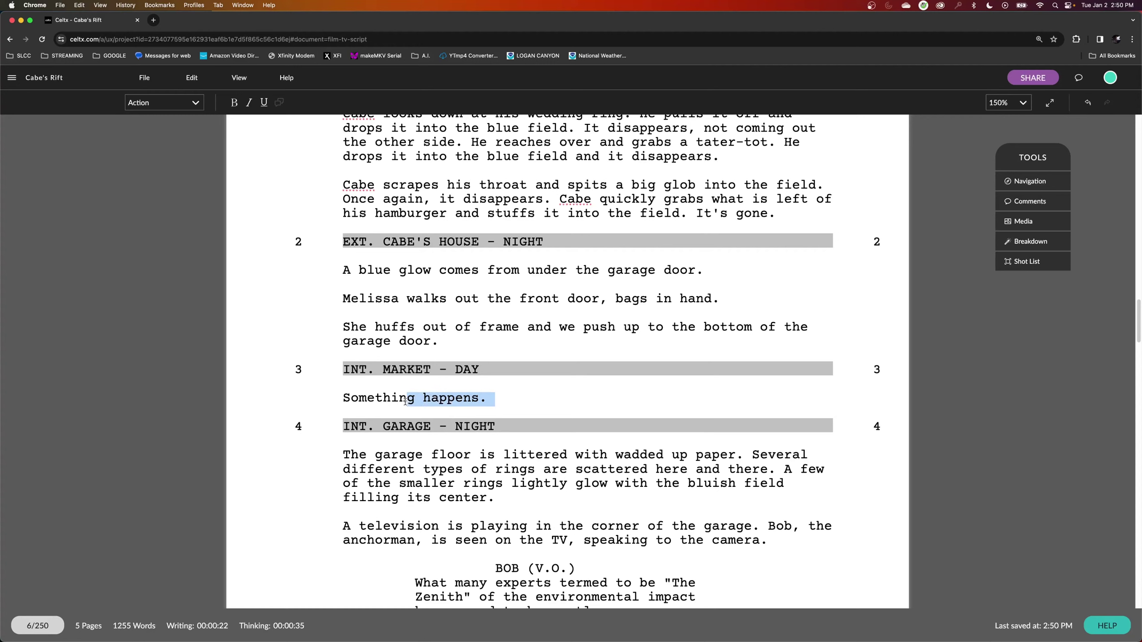
key(BackSpace)
key(BackSpace)
key(BackSpace)
key(BackSpace)
key(BackSpace)
key(BackSpace)
key(BackSpace)
key(BackSpace)
key(BackSpace)
key(BackSpace)
key(BackSpace)
key(BackSpace)
key(BackSpace)
key(BackSpace)
key(BackSpace)
key(BackSpace)
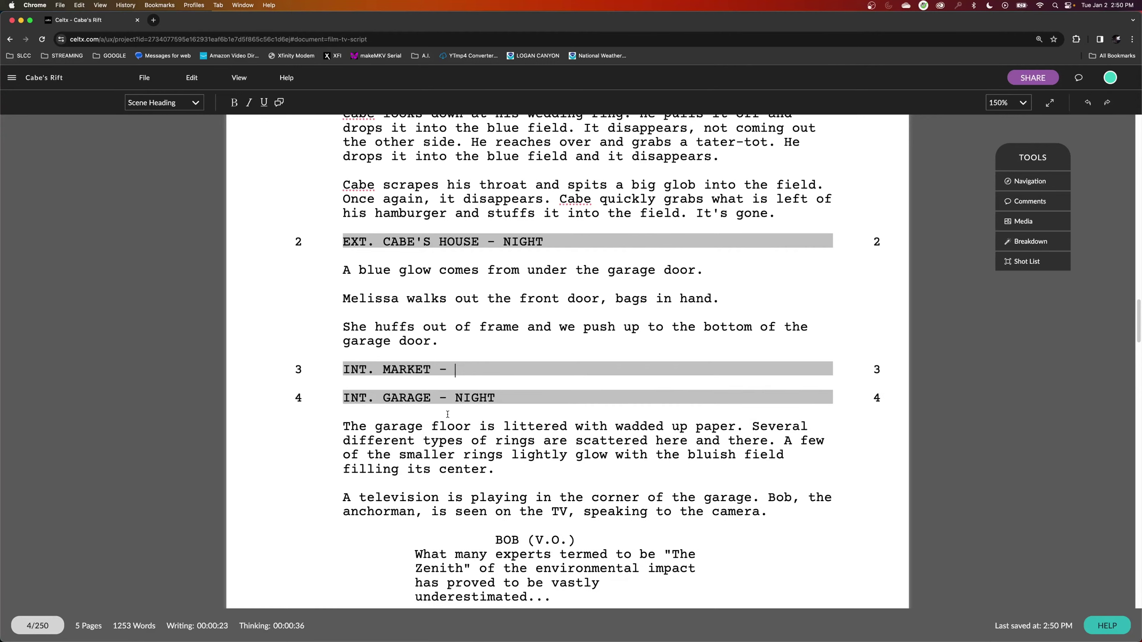
key(BackSpace)
key(BackSpace)
key(BackSpace)
key(BackSpace)
key(BackSpace)
key(BackSpace)
key(BackSpace)
key(BackSpace)
key(BackSpace)
key(BackSpace)
key(BackSpace)
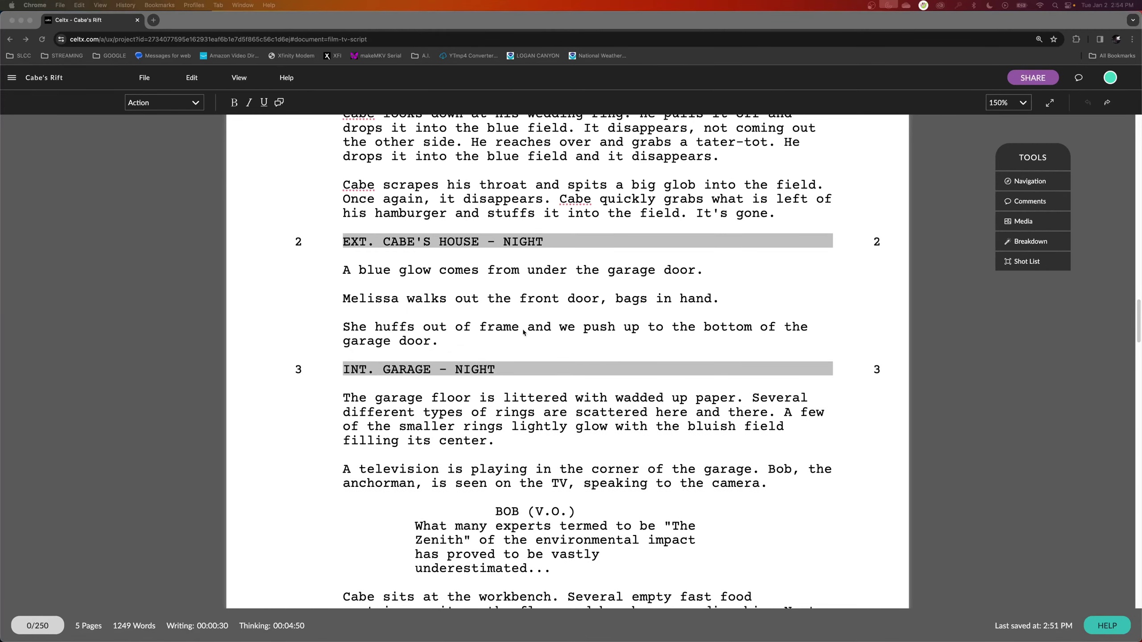
Start a tracked revision named Revision 1, keeping Blue as its colour.
scroll(450, 249, up, 2)
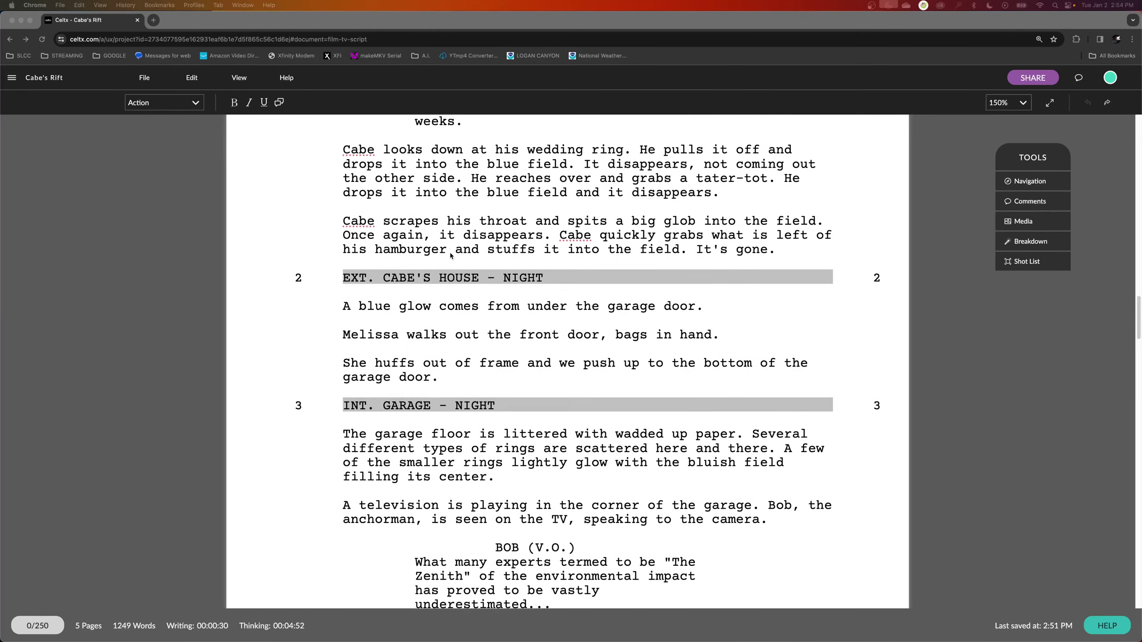
scroll(450, 253, up, 2)
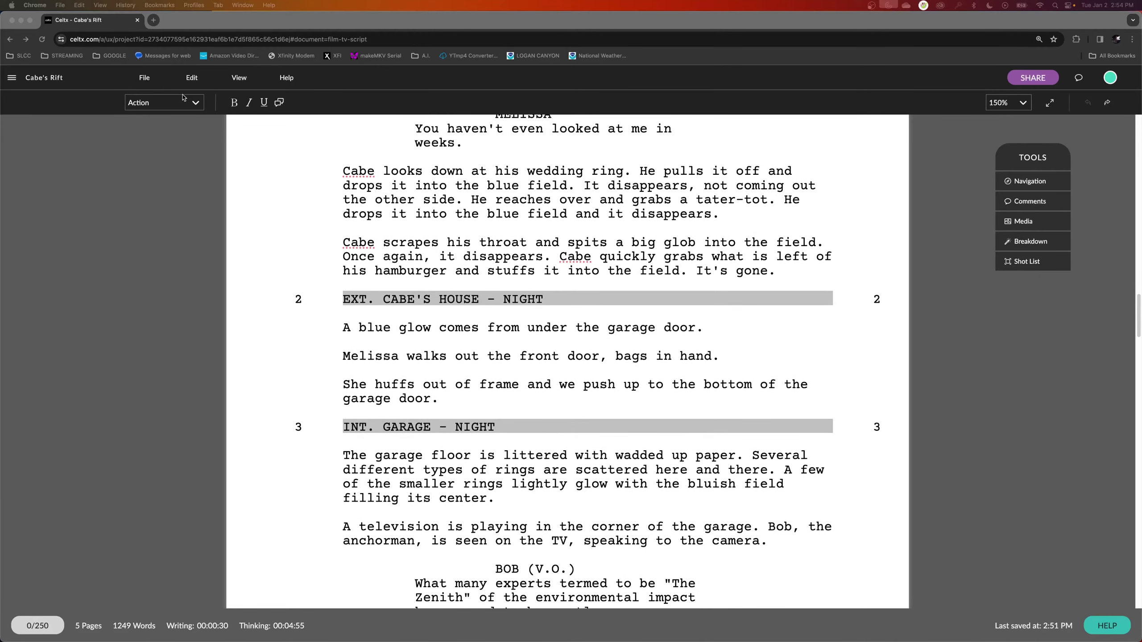
click(191, 77)
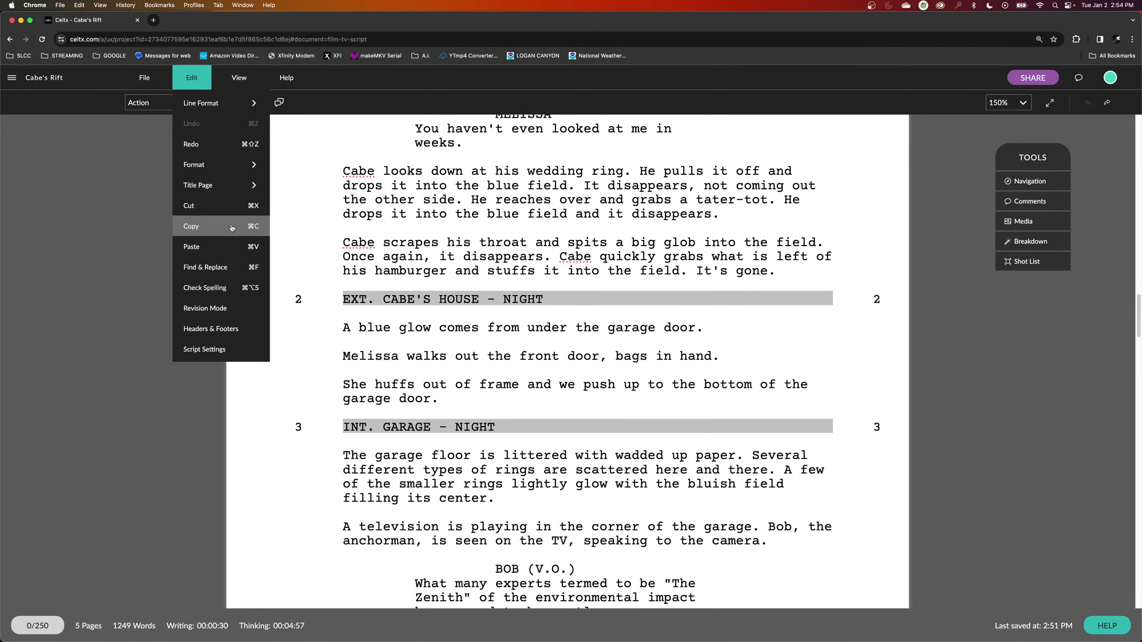
click(207, 308)
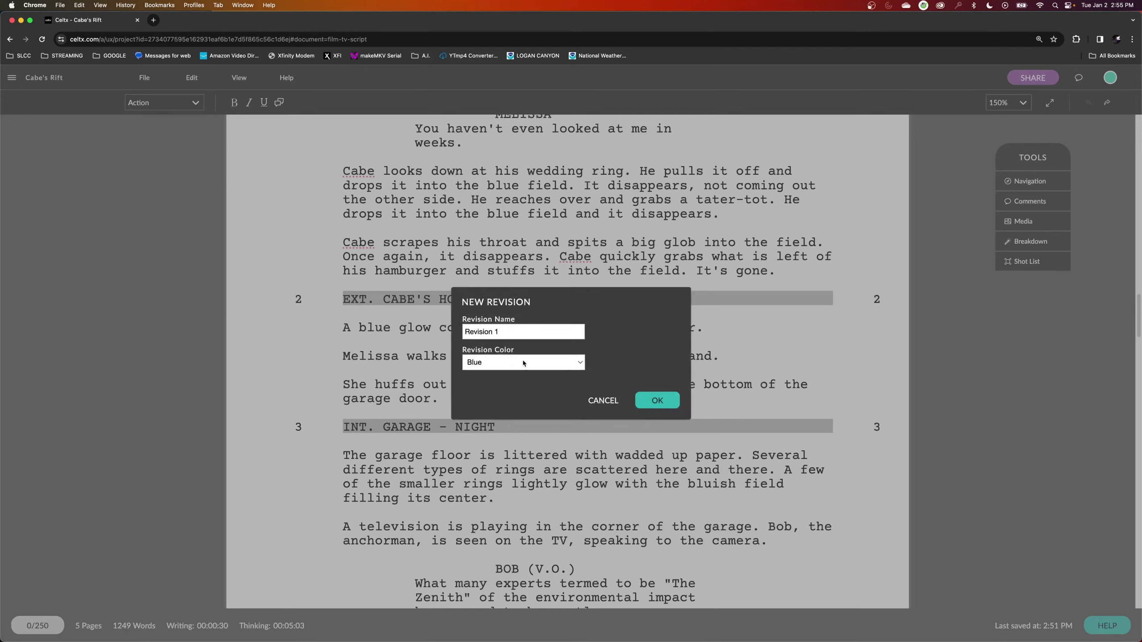
click(551, 366)
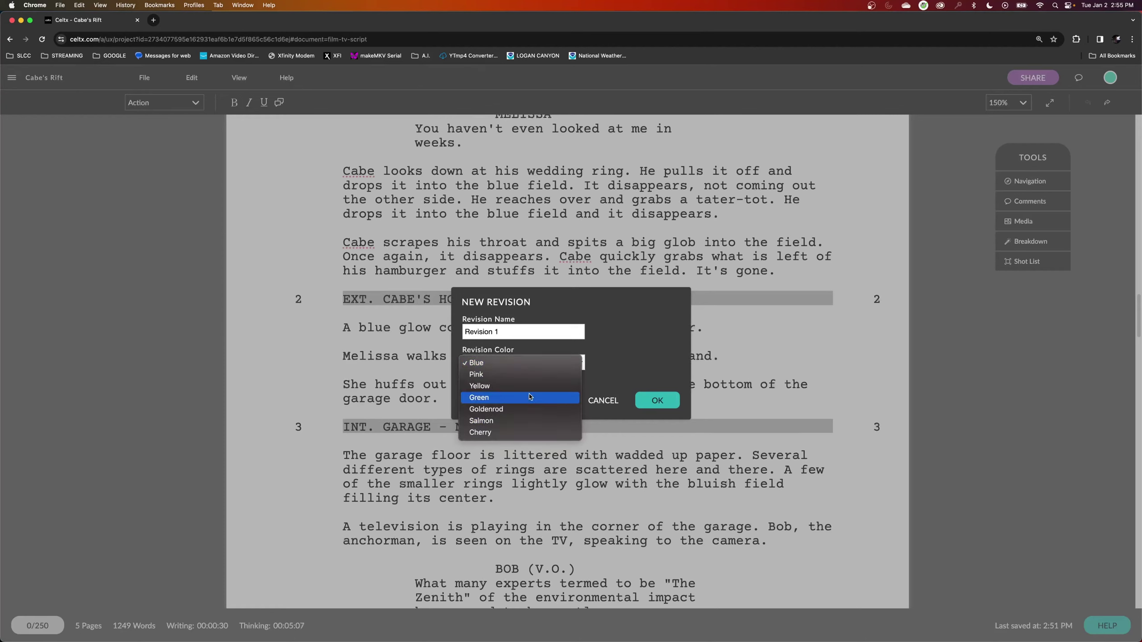
click(521, 363)
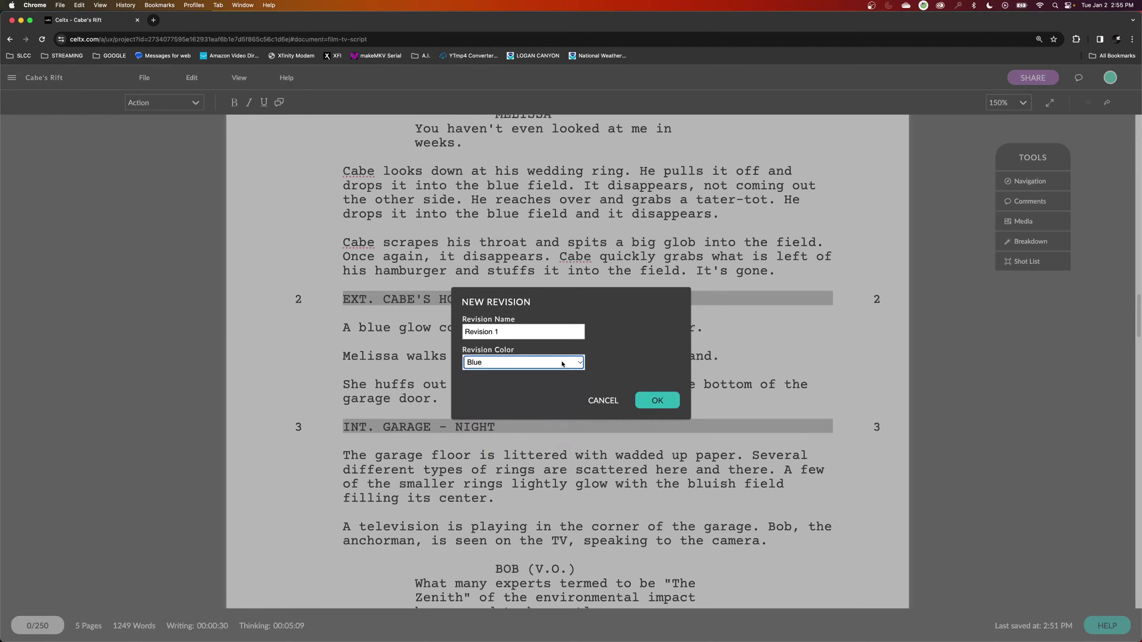
click(521, 365)
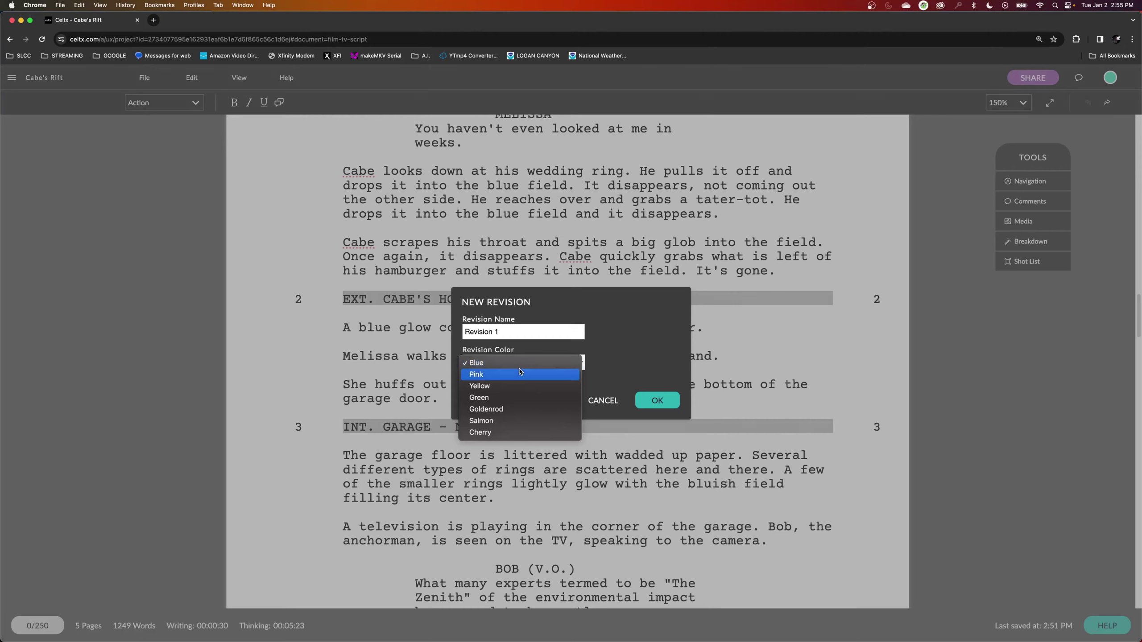
click(618, 353)
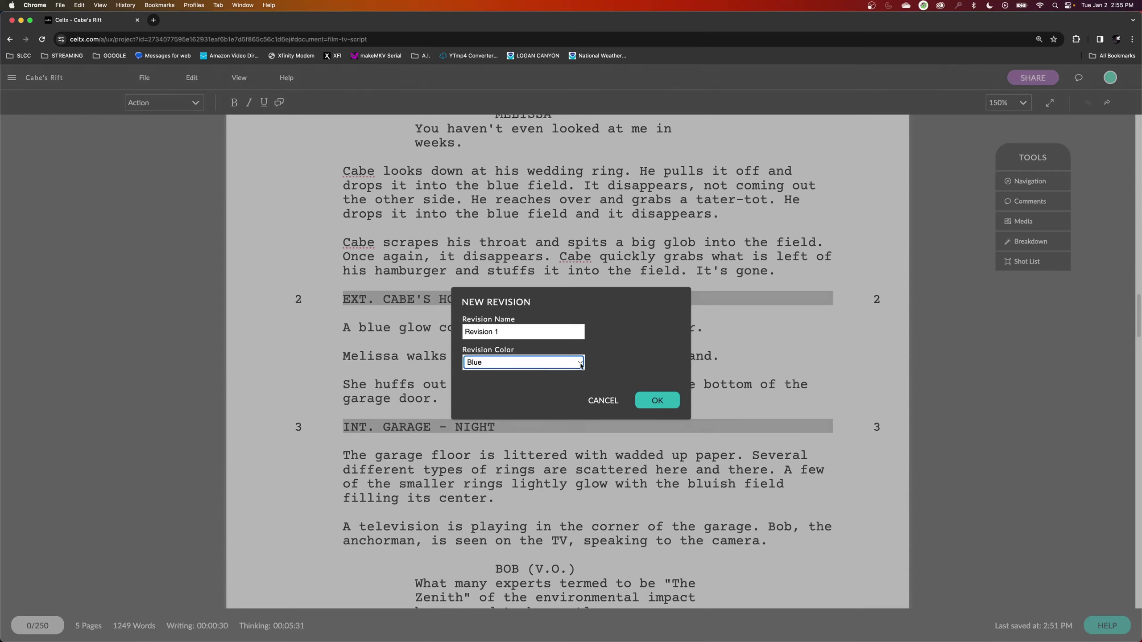
click(661, 400)
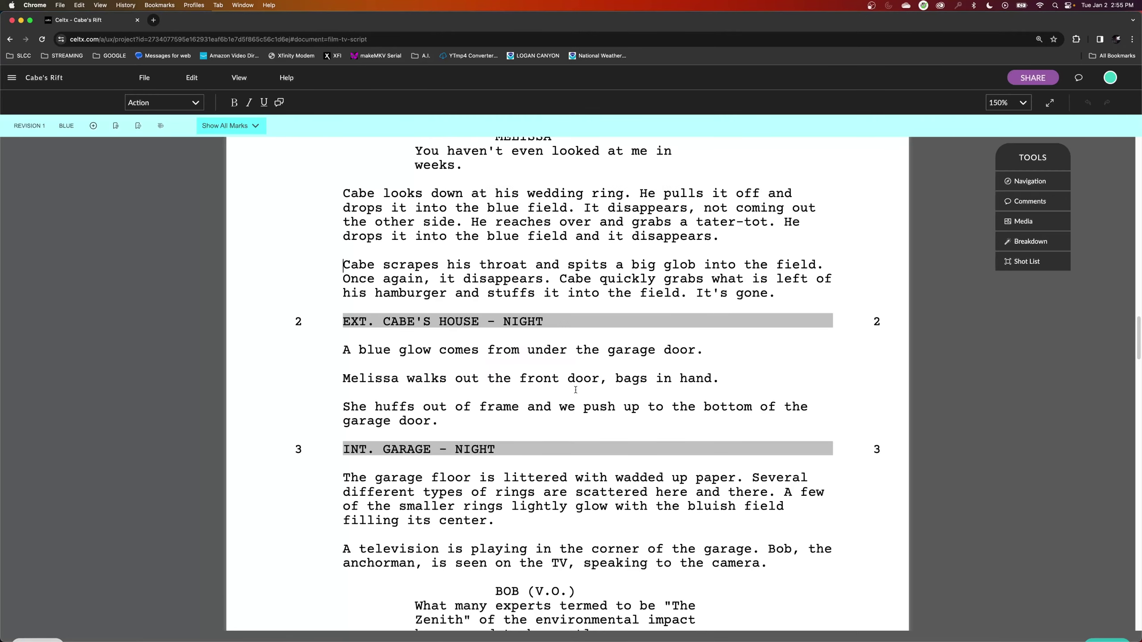
After scene 2, add the INT. MARKET - DAY heading with the action line 'Stuff happens.'.
click(440, 422)
key(Return)
key(Return)
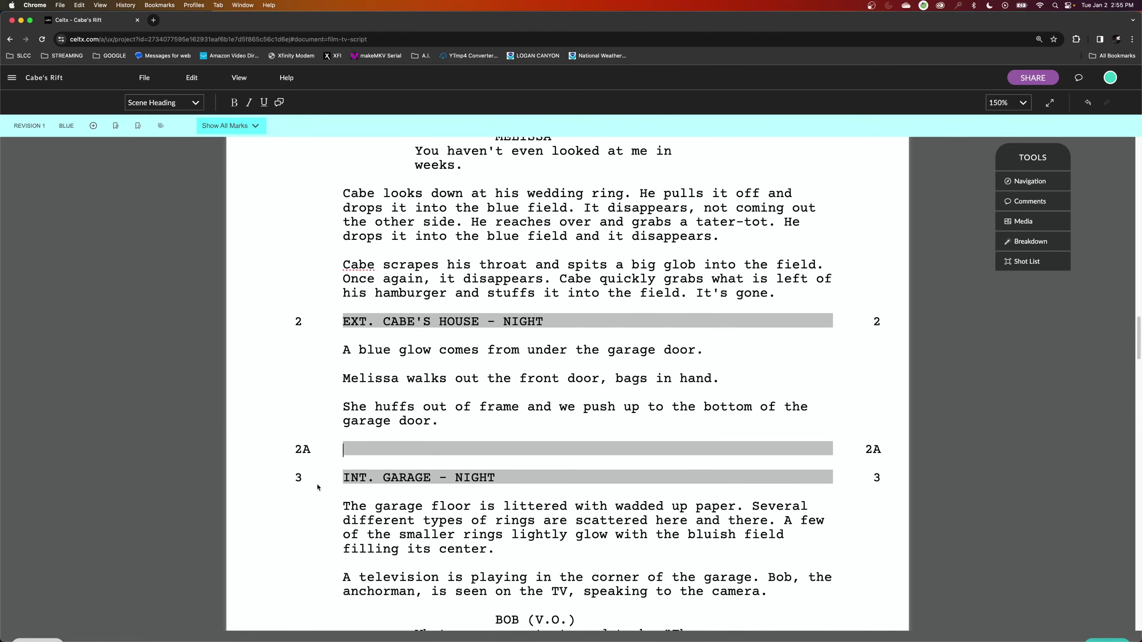
text(INT.)
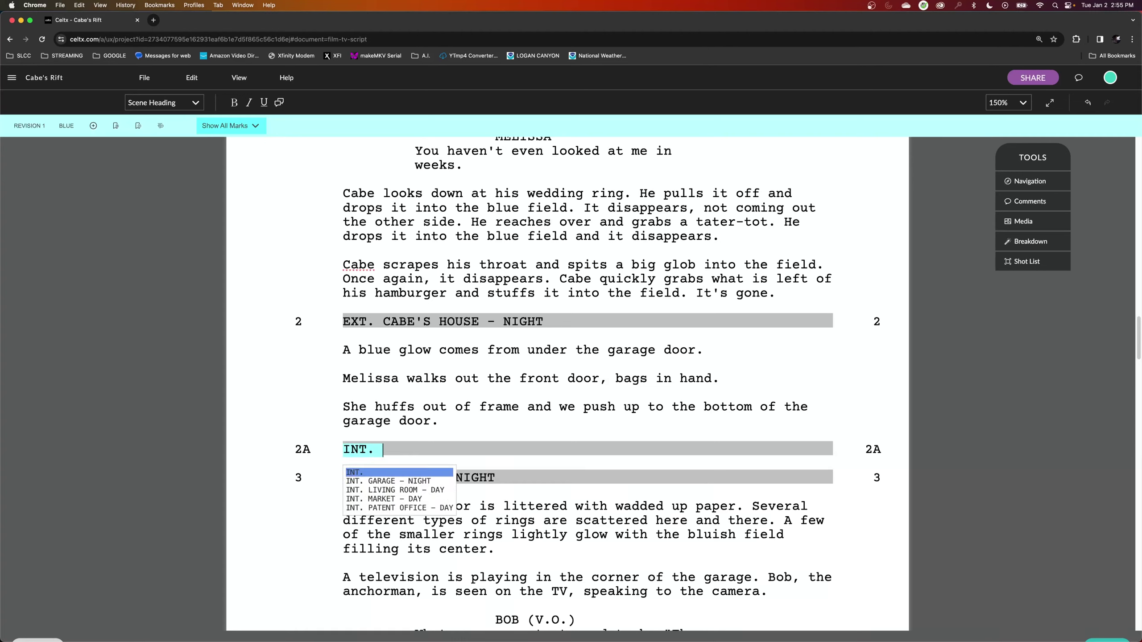
key(Return)
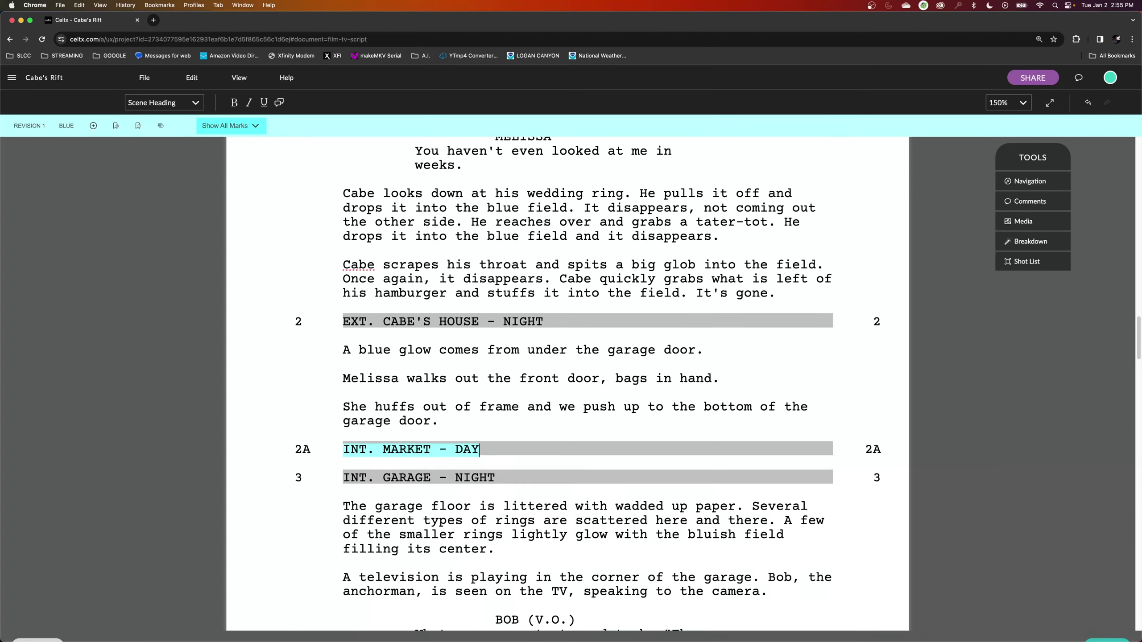
key(Return)
text(Stuff )
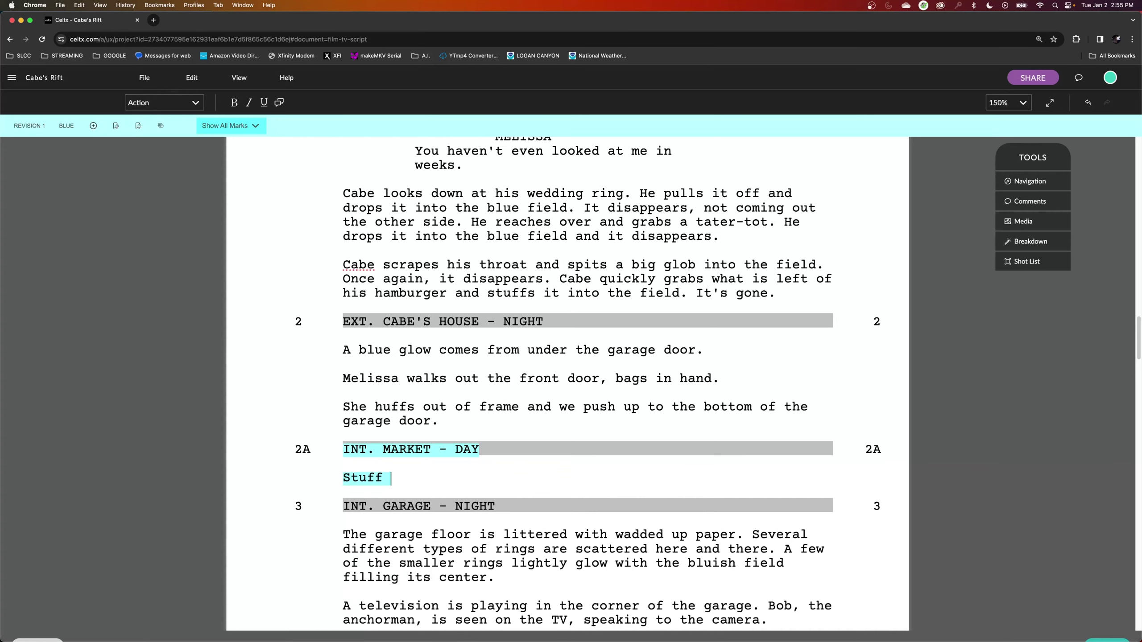
text(happens)
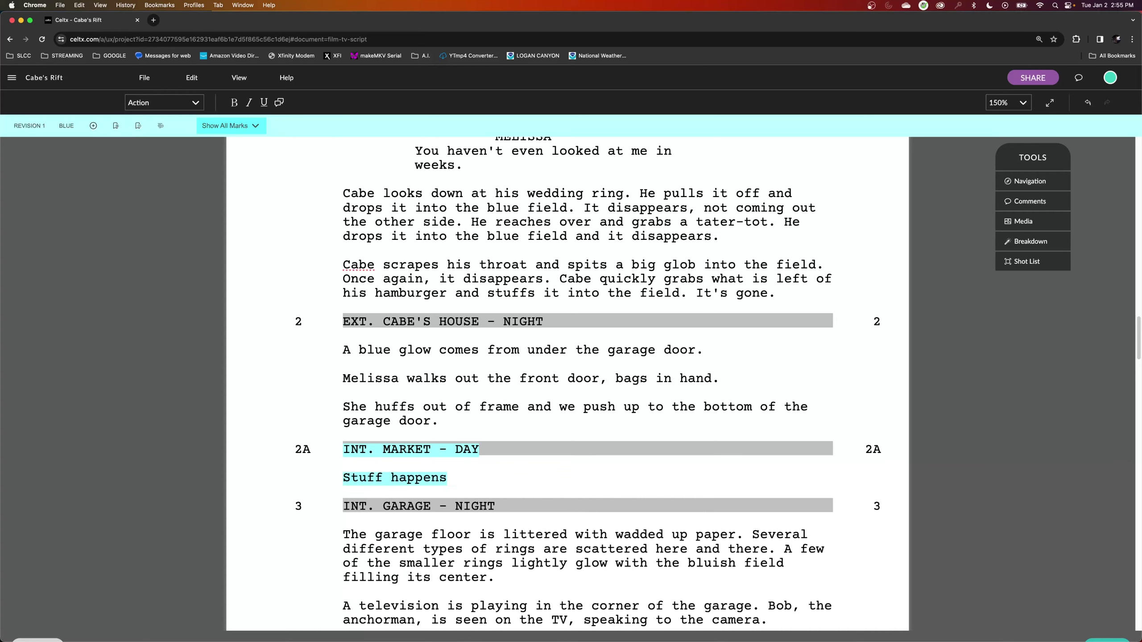
text(.)
drag(358, 449, 484, 447)
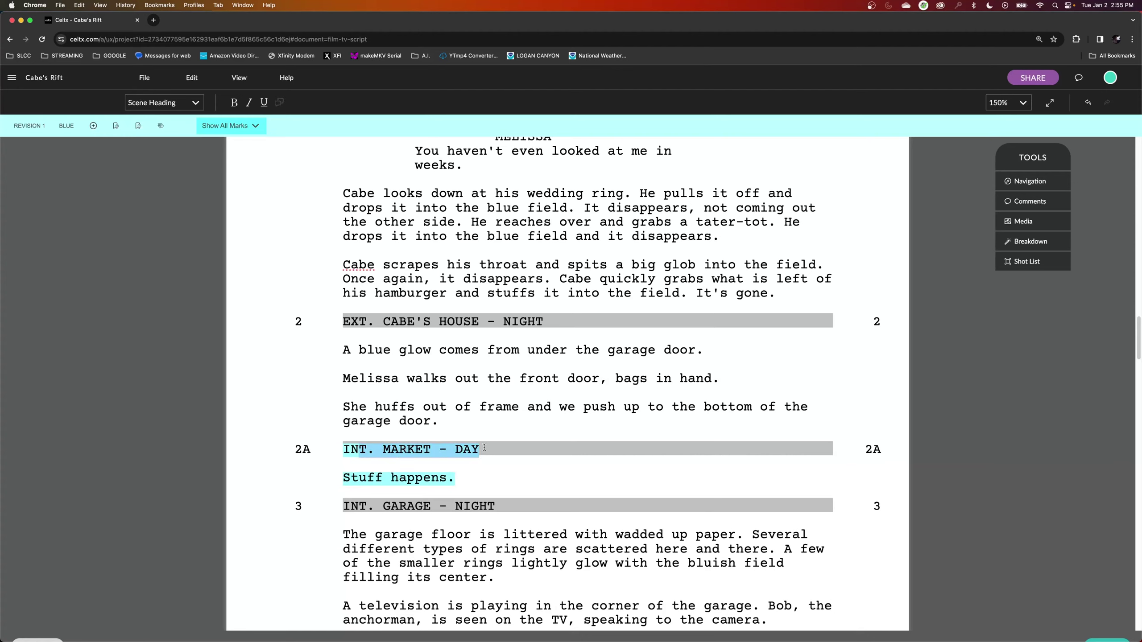
click(472, 470)
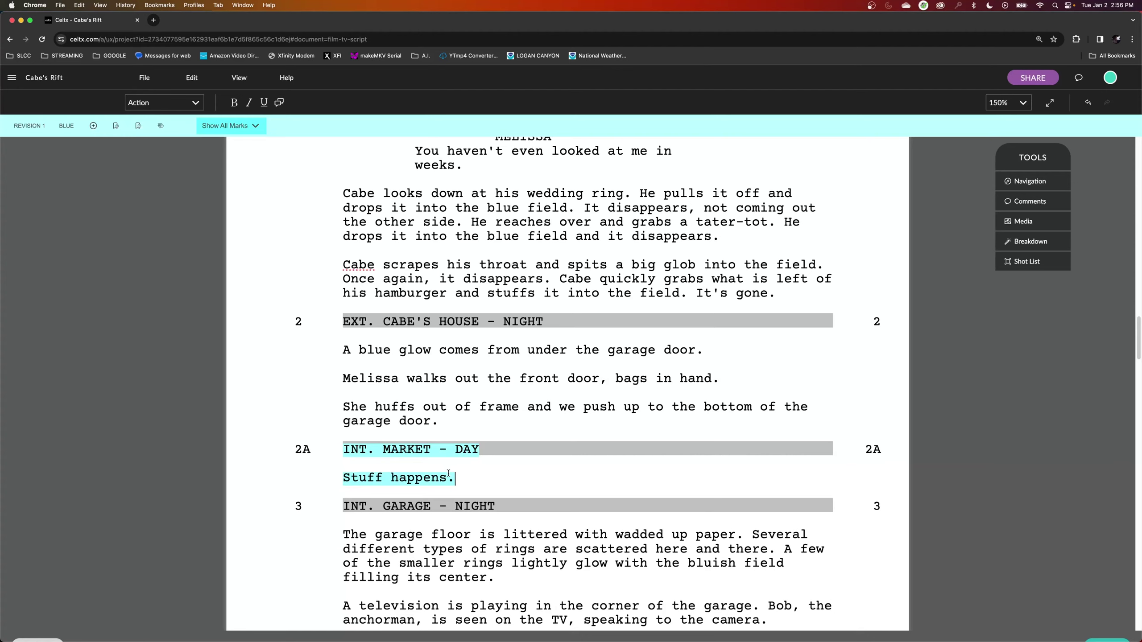
drag(453, 476, 374, 475)
click(490, 476)
click(145, 78)
Export the script to Cabe's Rift.pdf and check scene 2A's revision asterisks in Acrobat.
click(175, 243)
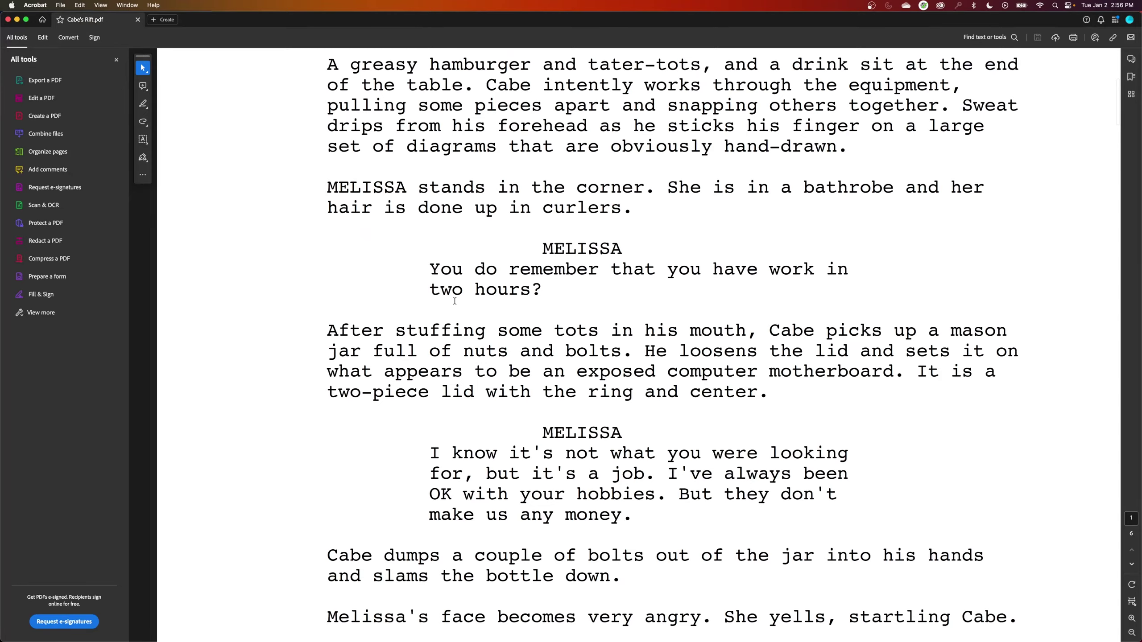
scroll(455, 297, down, 2)
scroll(455, 299, down, 15)
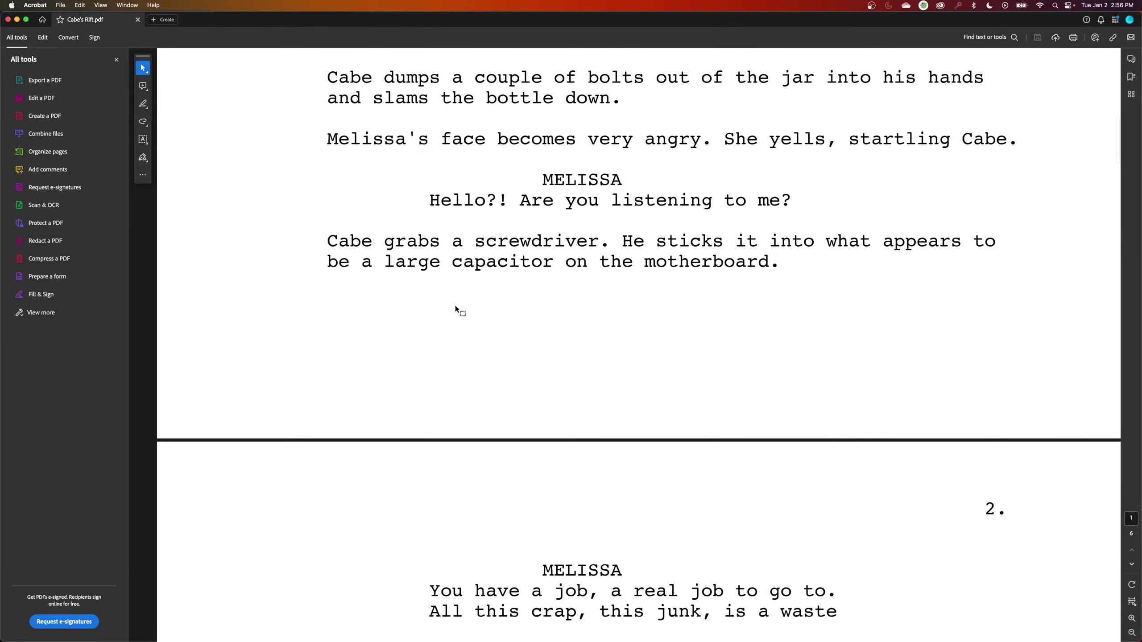
scroll(477, 321, down, 6)
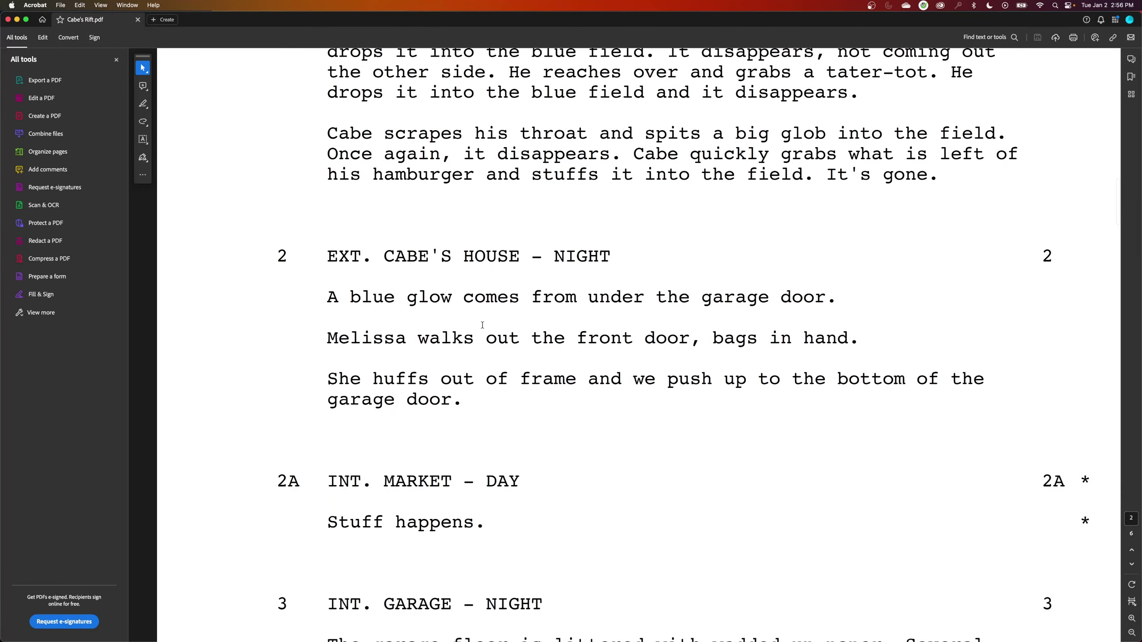
drag(1073, 410, 1090, 433)
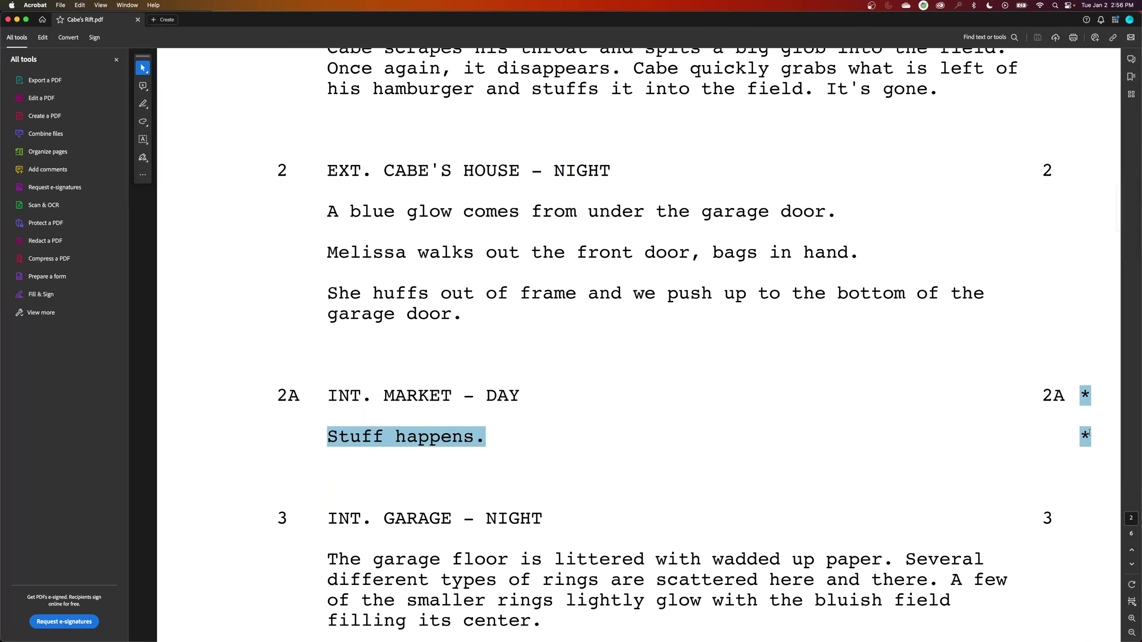
click(276, 468)
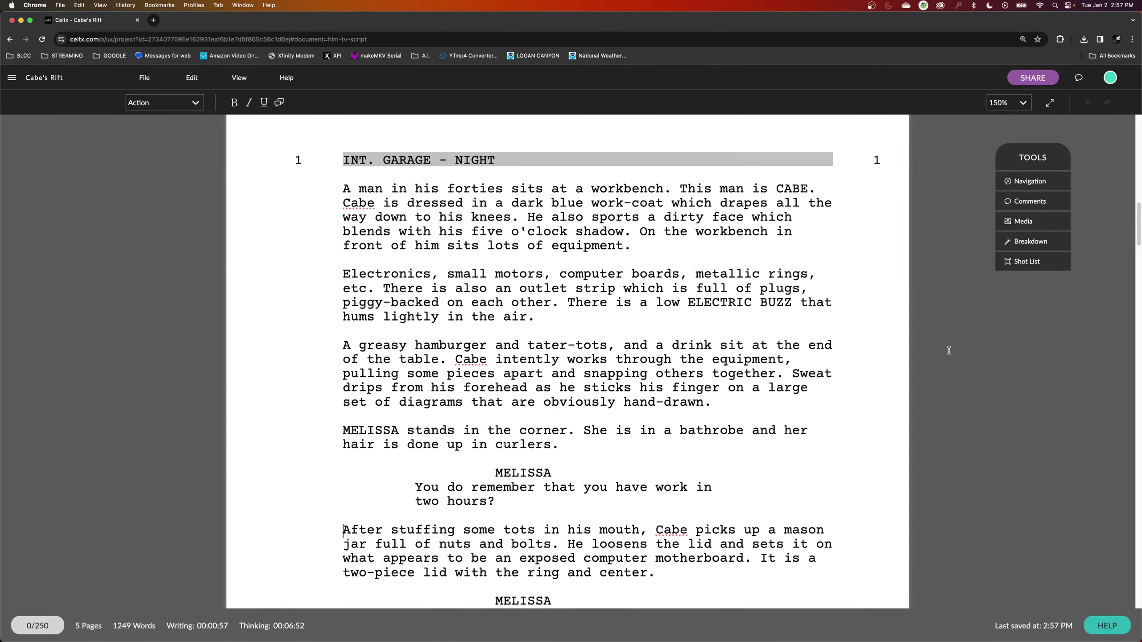
Switch to breakdown mode with the scene breakdown panel and enlarge the page to 200%.
click(1031, 242)
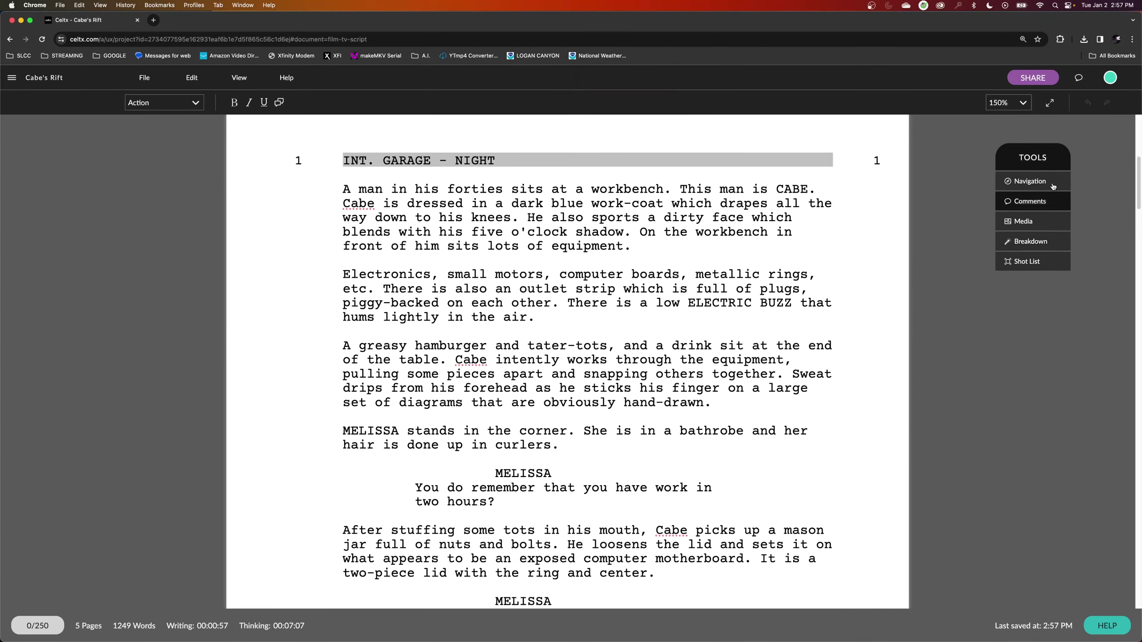
click(1034, 242)
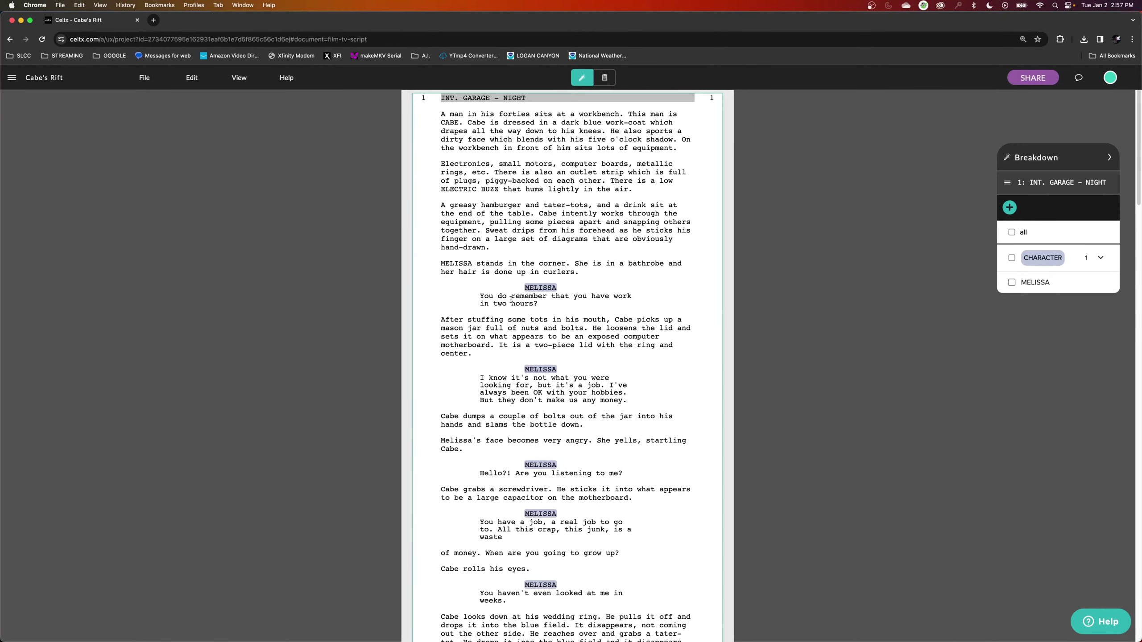
key(super+equal)
key(super+equal)
key(super+equal)
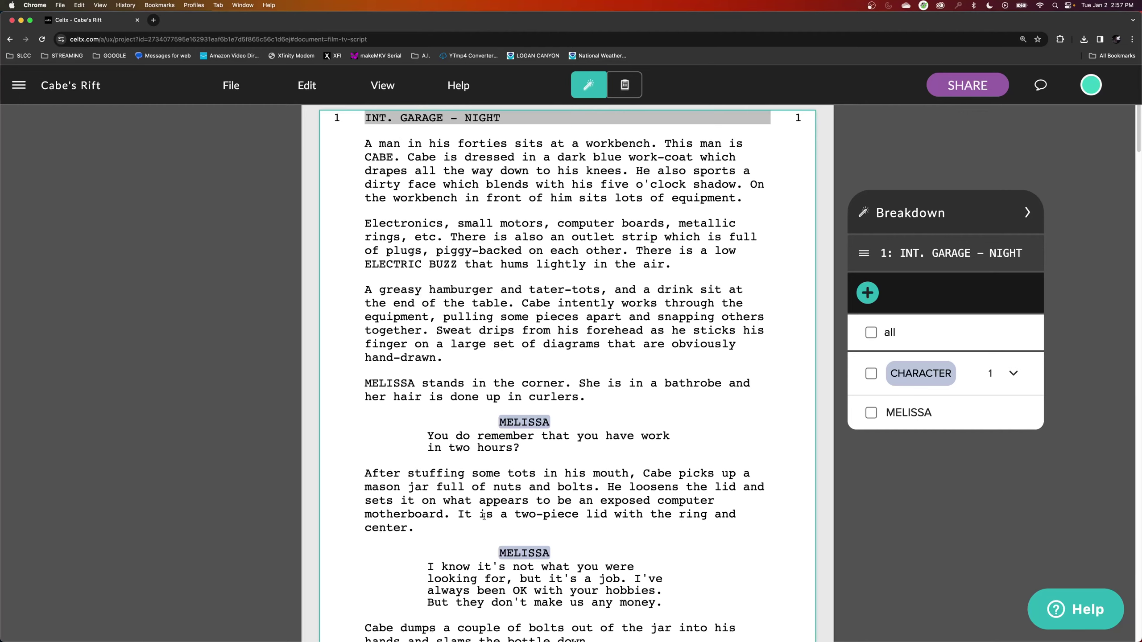
scroll(484, 516, down, 13)
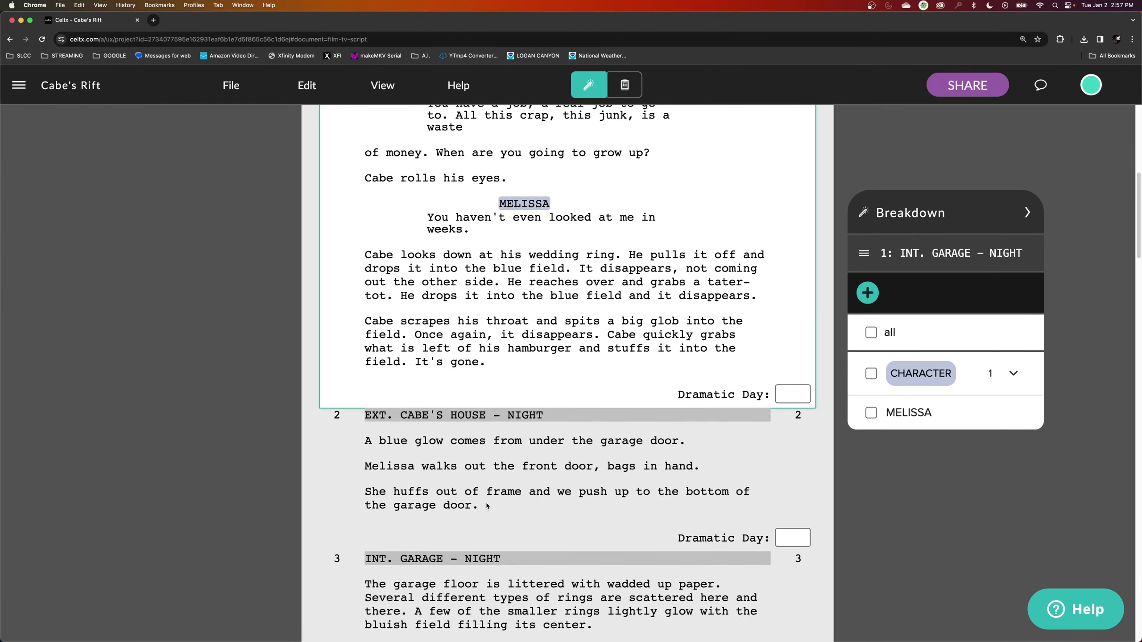
Return to scene 1 and select GARAGE in its heading as a new breakdown item.
click(426, 417)
scroll(431, 435, down, 5)
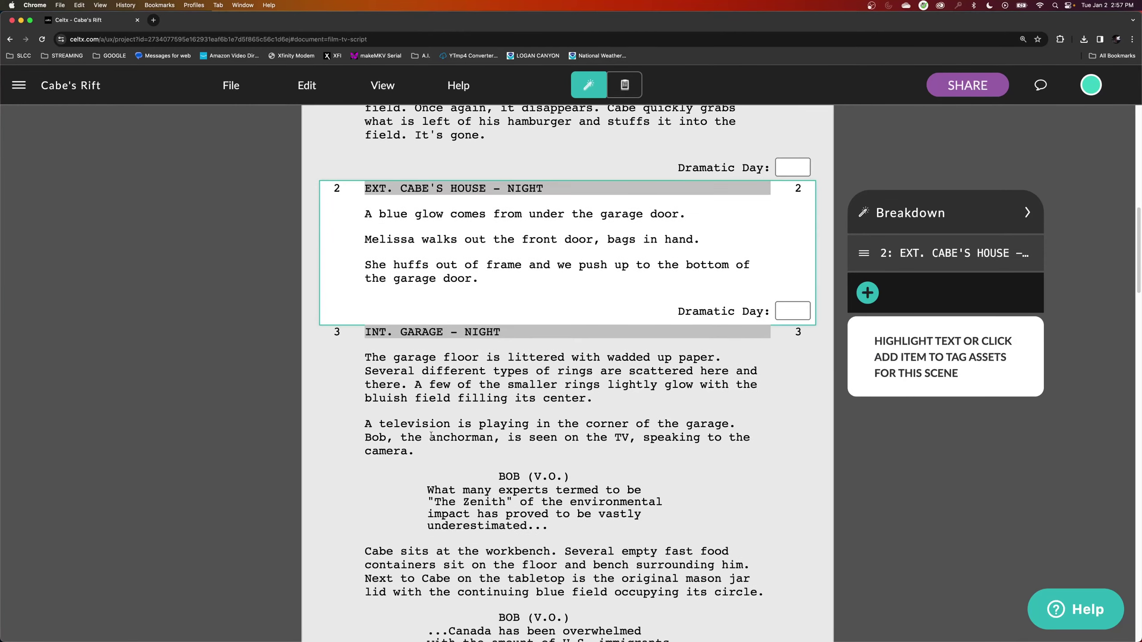
click(431, 345)
scroll(440, 363, down, 2)
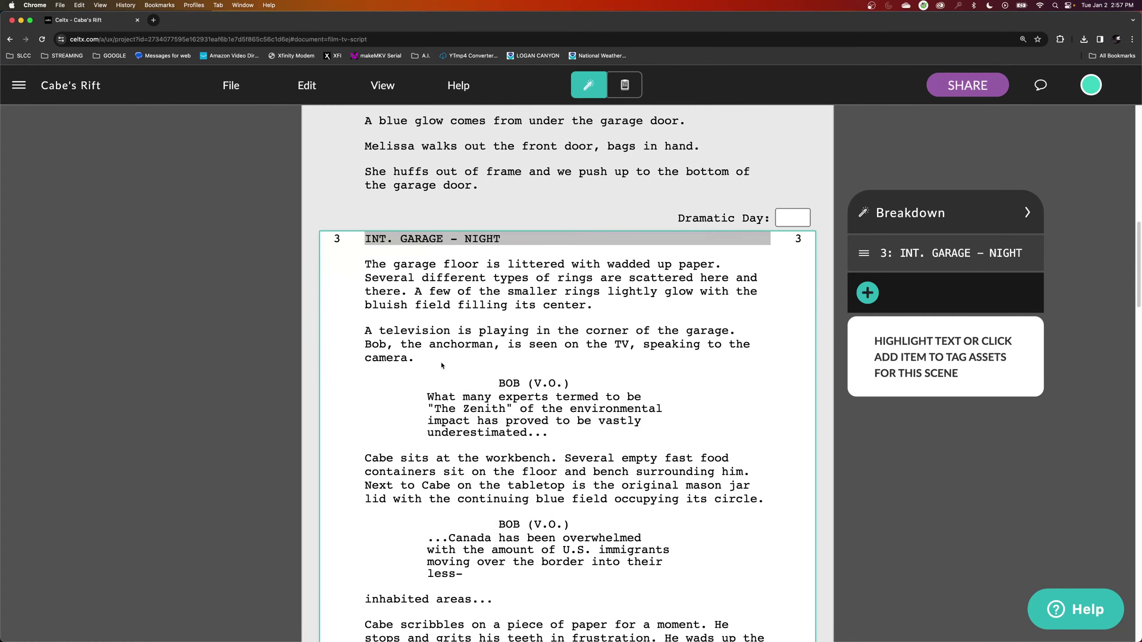
scroll(441, 365, up, 7)
scroll(441, 372, up, 10)
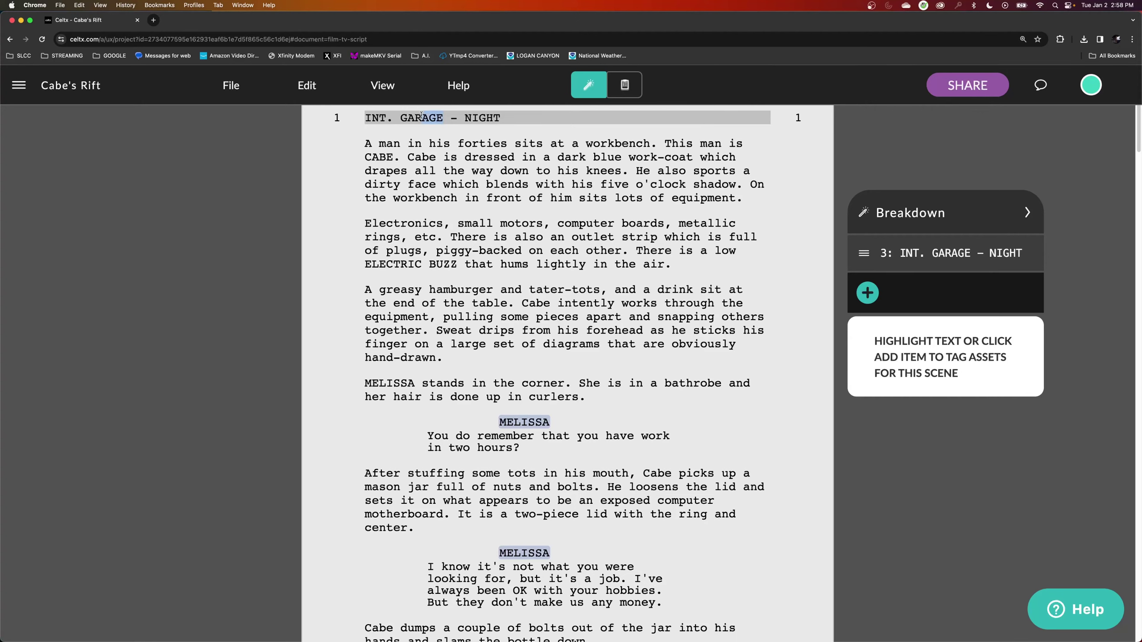
drag(421, 116, 404, 117)
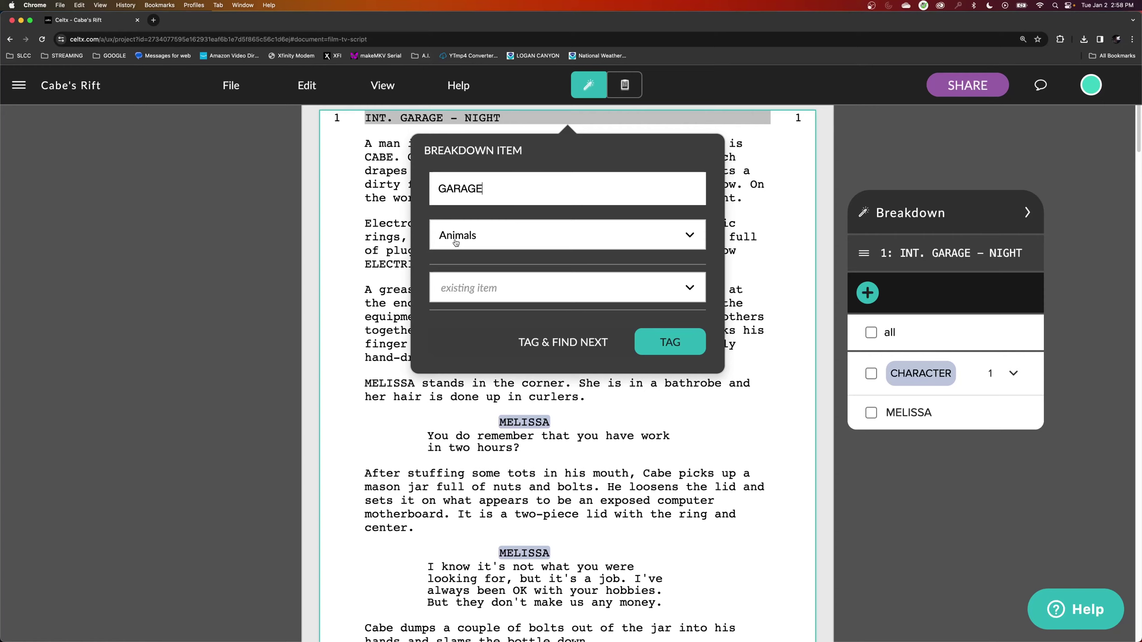
Tag GARAGE with the Location category in scene 1's breakdown.
click(515, 237)
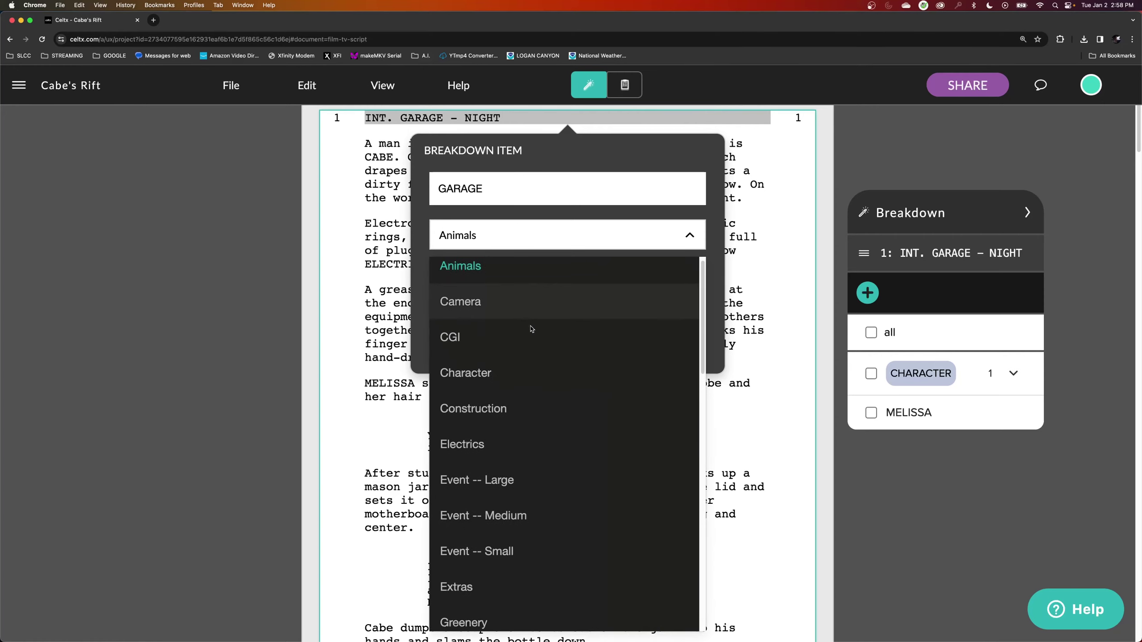
scroll(530, 329, down, 5)
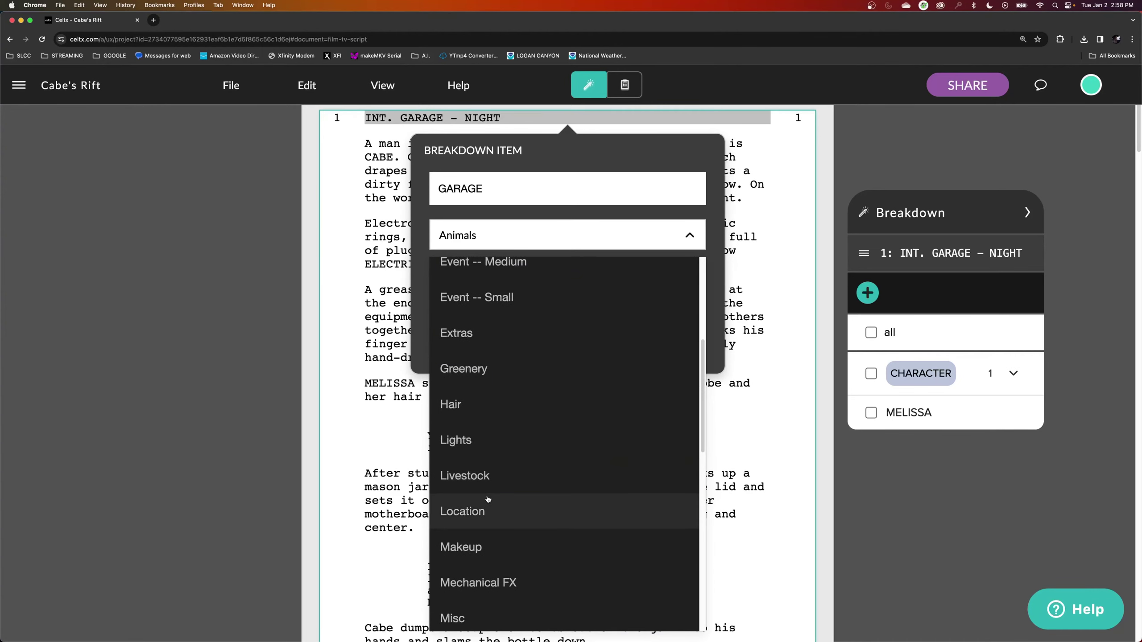
click(487, 507)
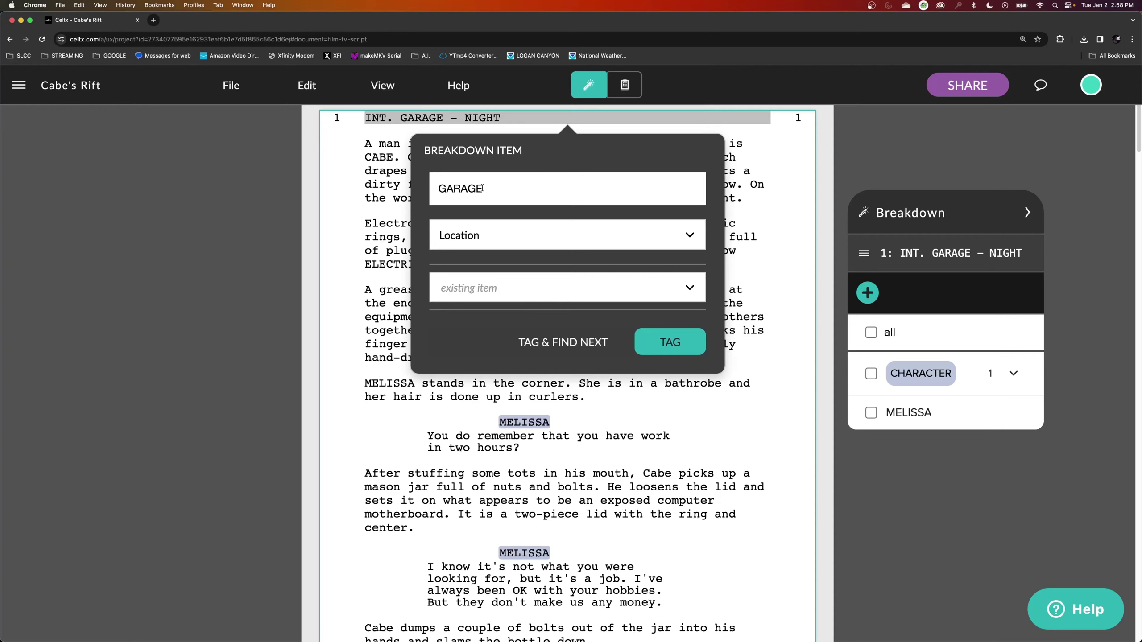
drag(482, 189, 437, 189)
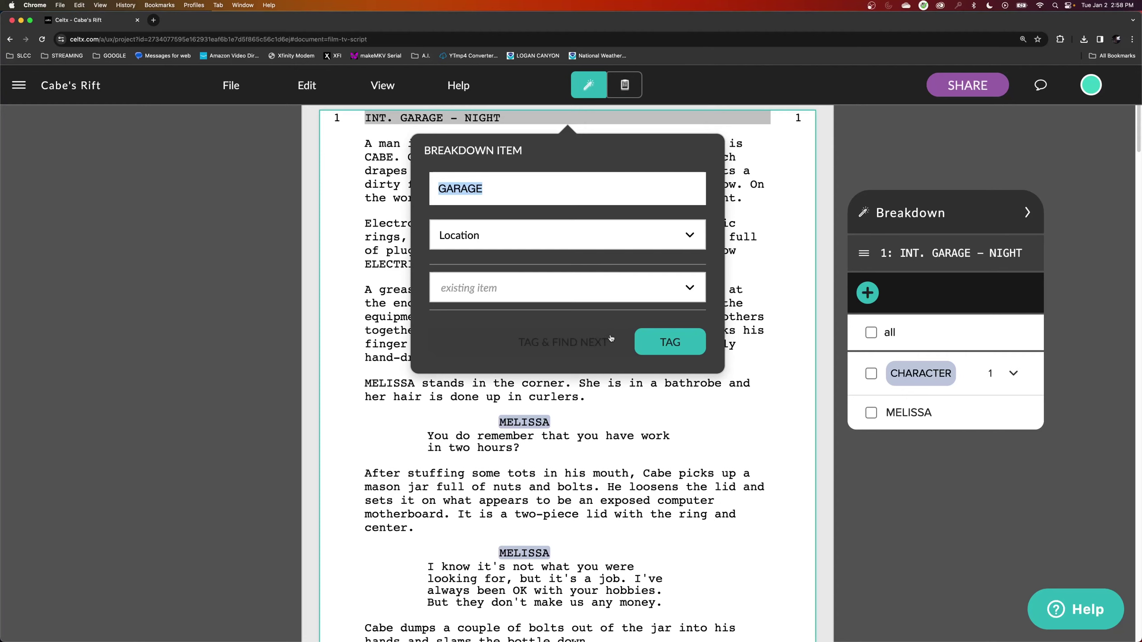
click(680, 351)
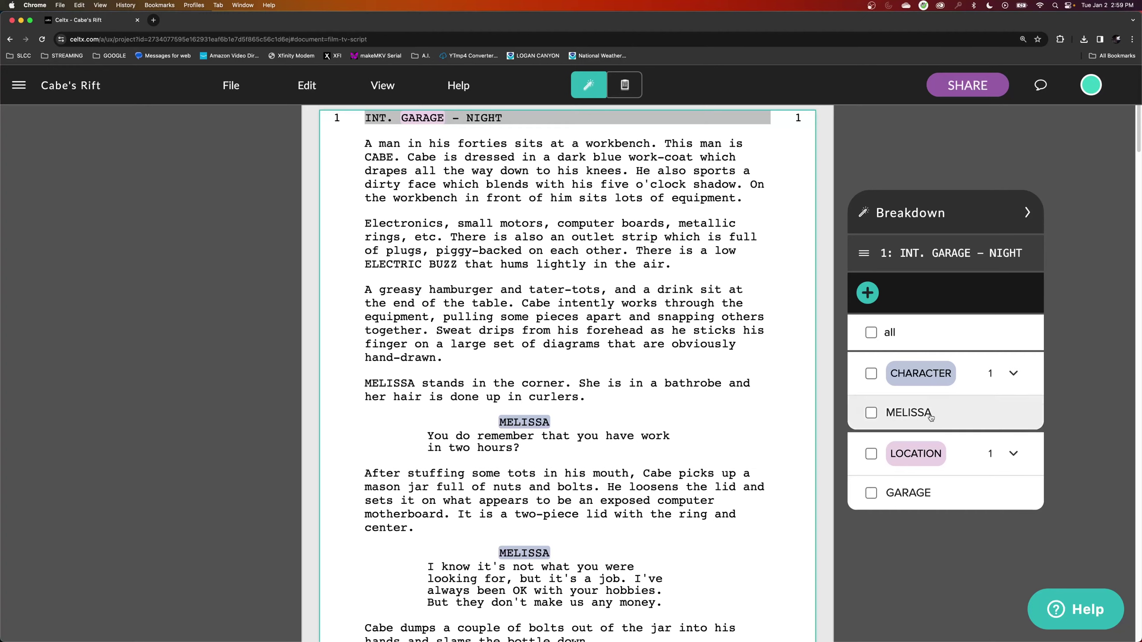
mouse_move(532, 421)
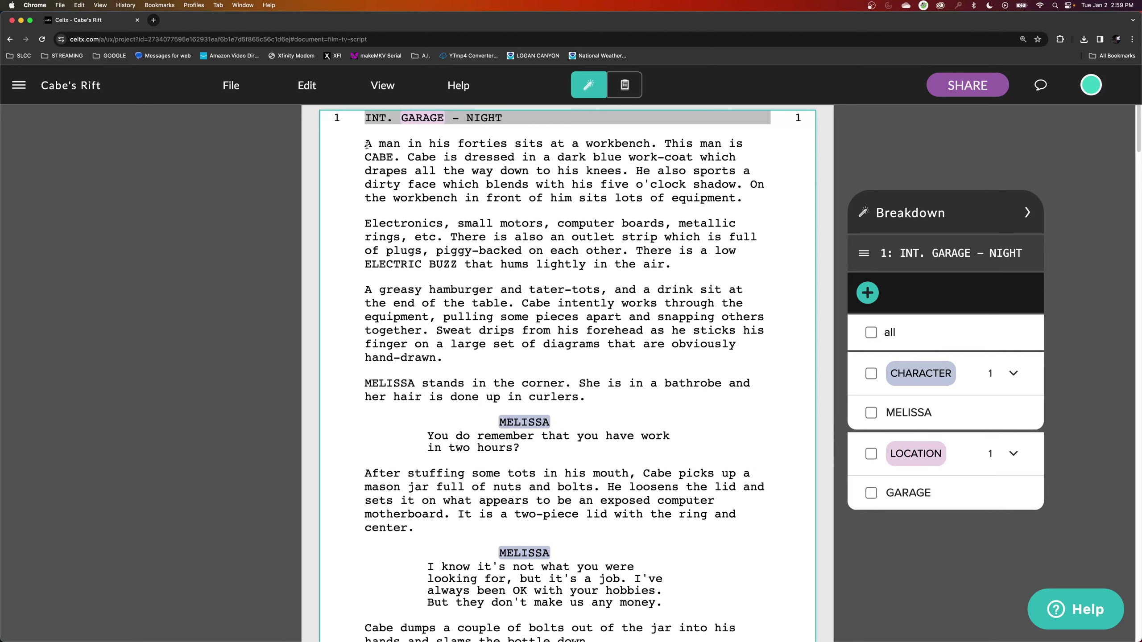
mouse_move(367, 144)
mouse_down()
mouse_move(445, 145)
mouse_move(359, 147)
mouse_up()
Tag CABE in the opening action line as the existing CABE Character item.
drag(395, 158, 364, 158)
click(491, 214)
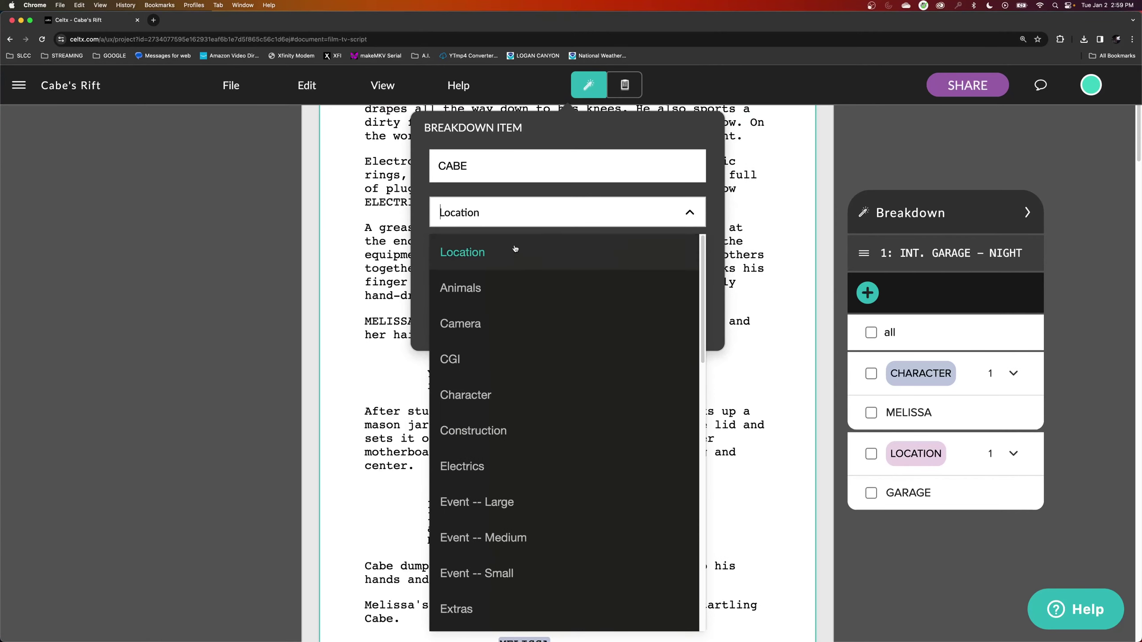
click(496, 393)
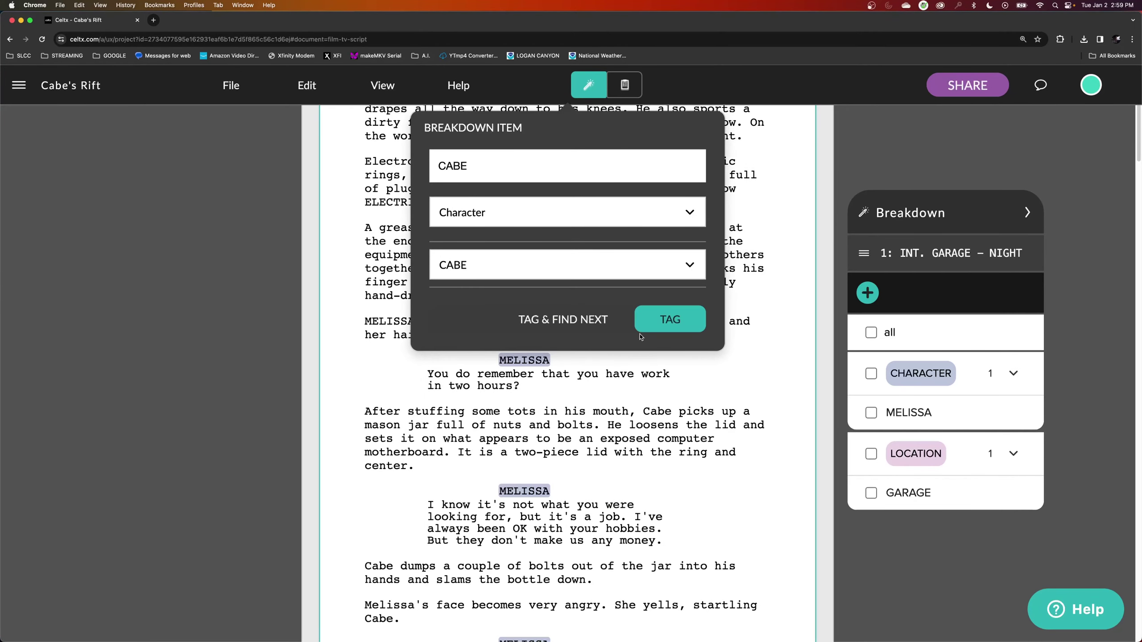
click(509, 271)
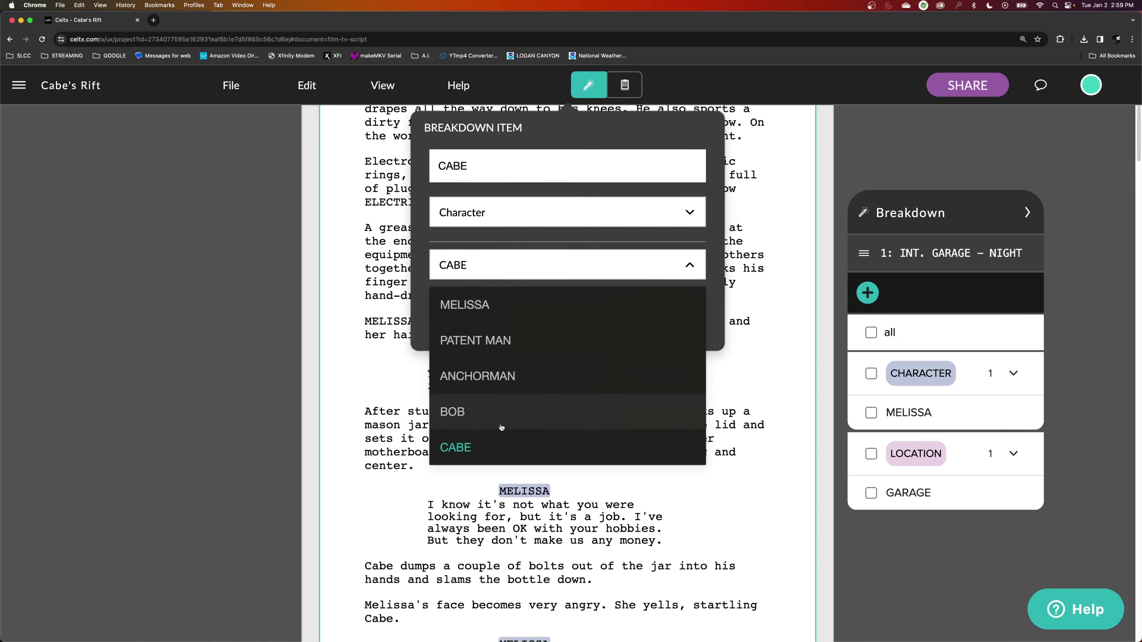
click(490, 452)
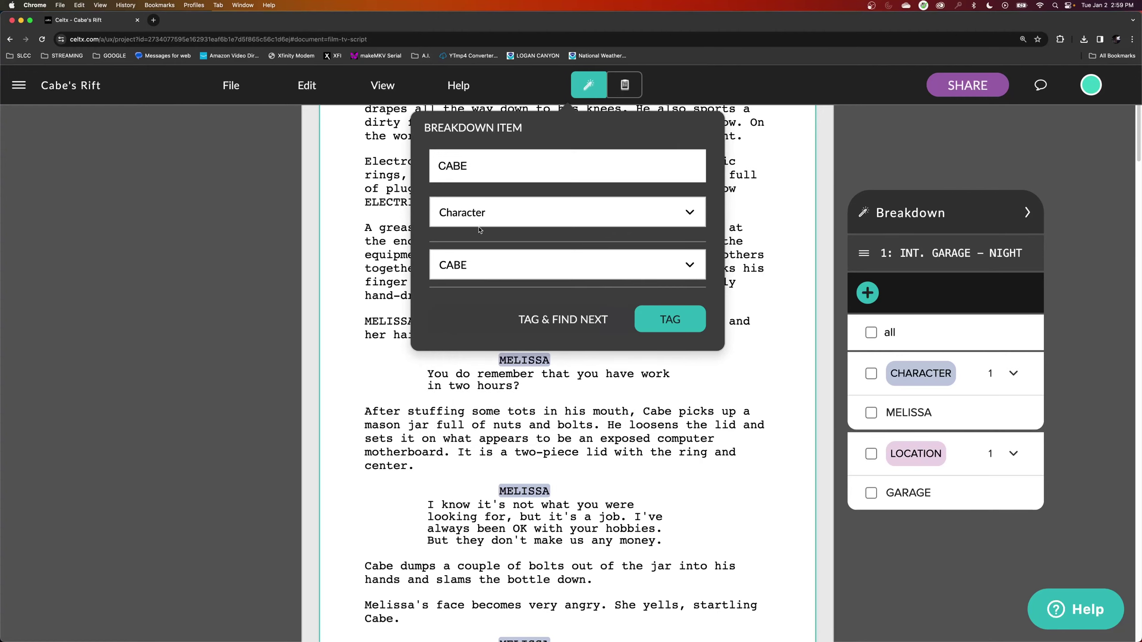
click(682, 330)
scroll(564, 273, up, 2)
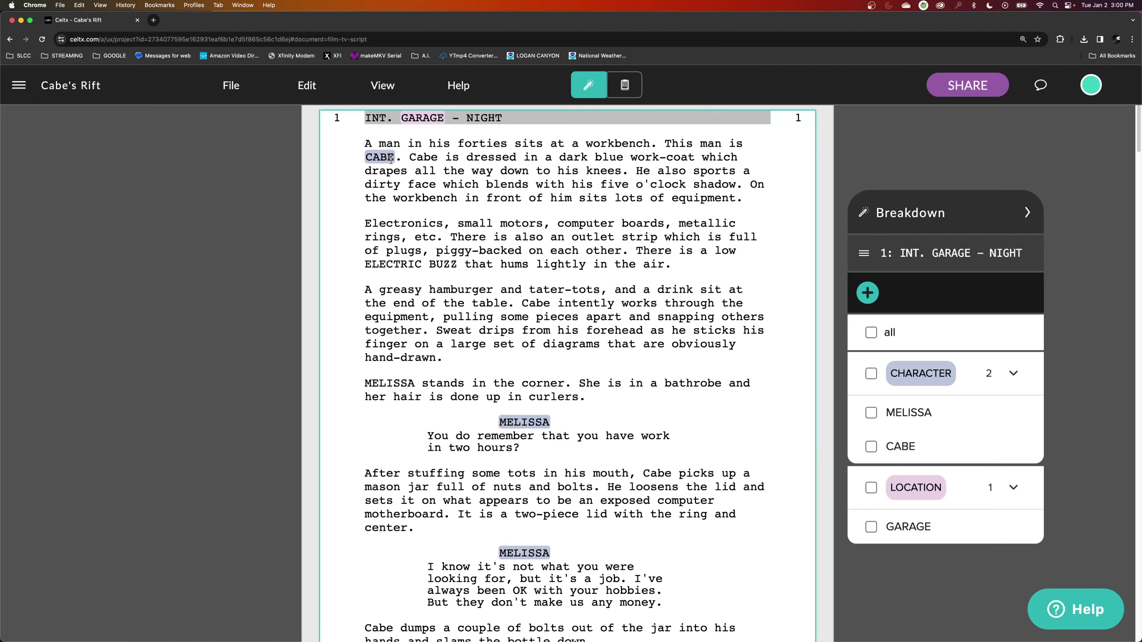
Copy the phrase 'in his forties' from the script's opening action line.
click(921, 455)
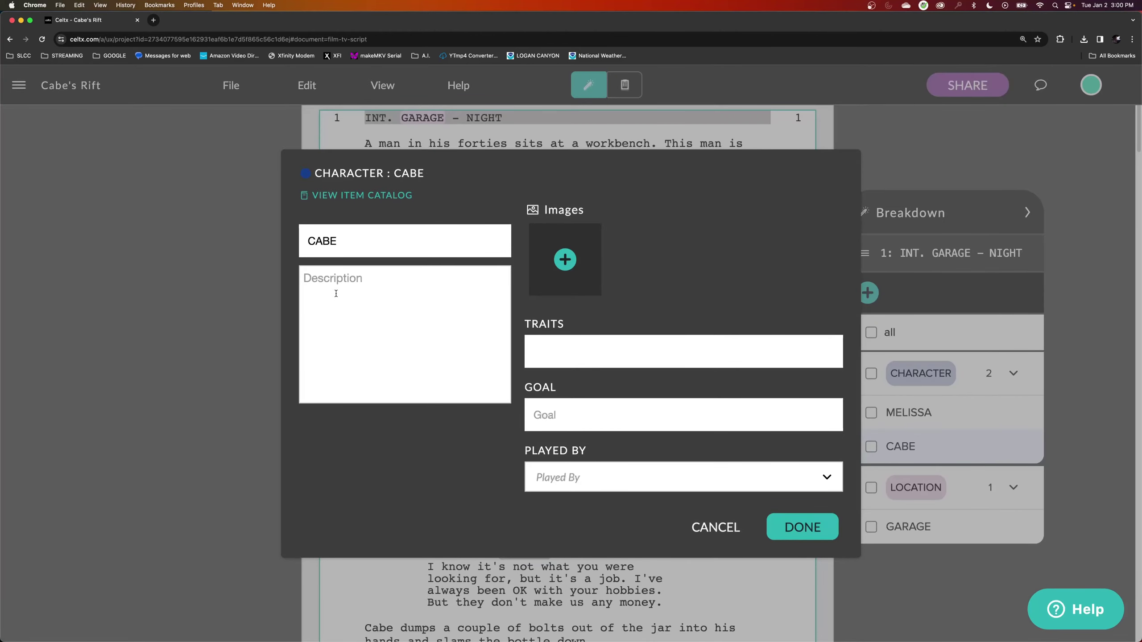
click(710, 527)
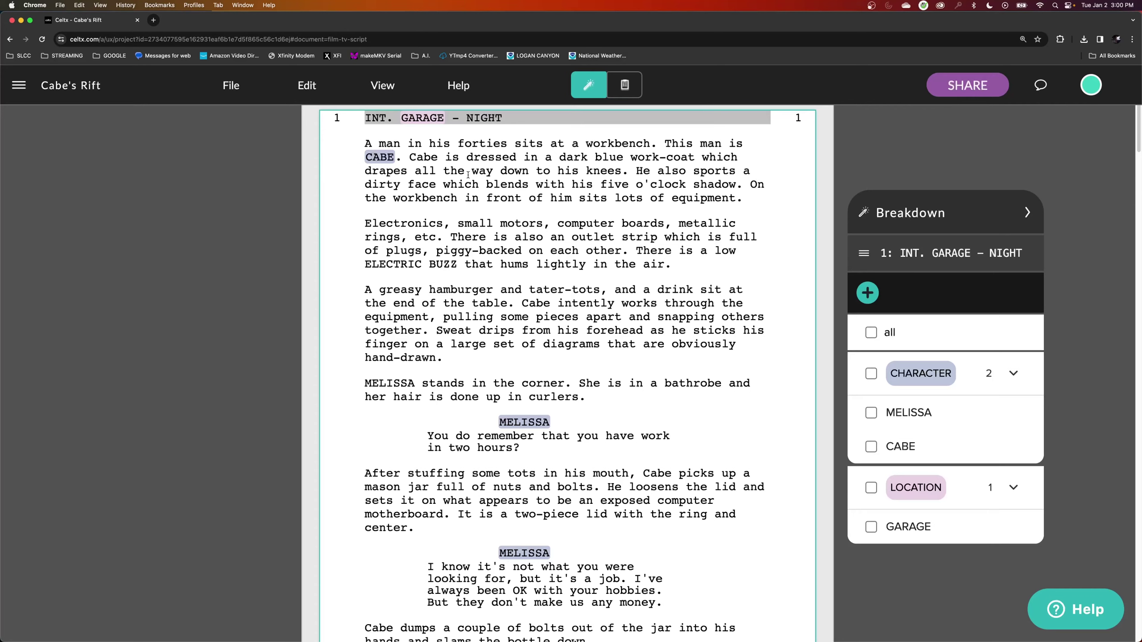
drag(409, 144, 508, 144)
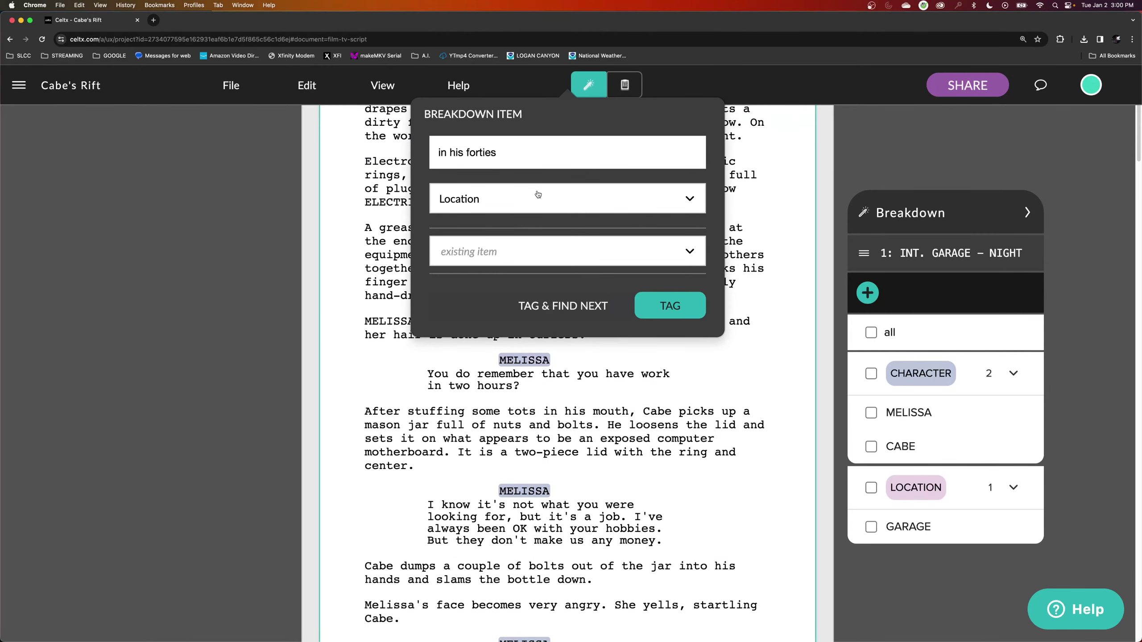
key(Escape)
scroll(528, 198, up, 3)
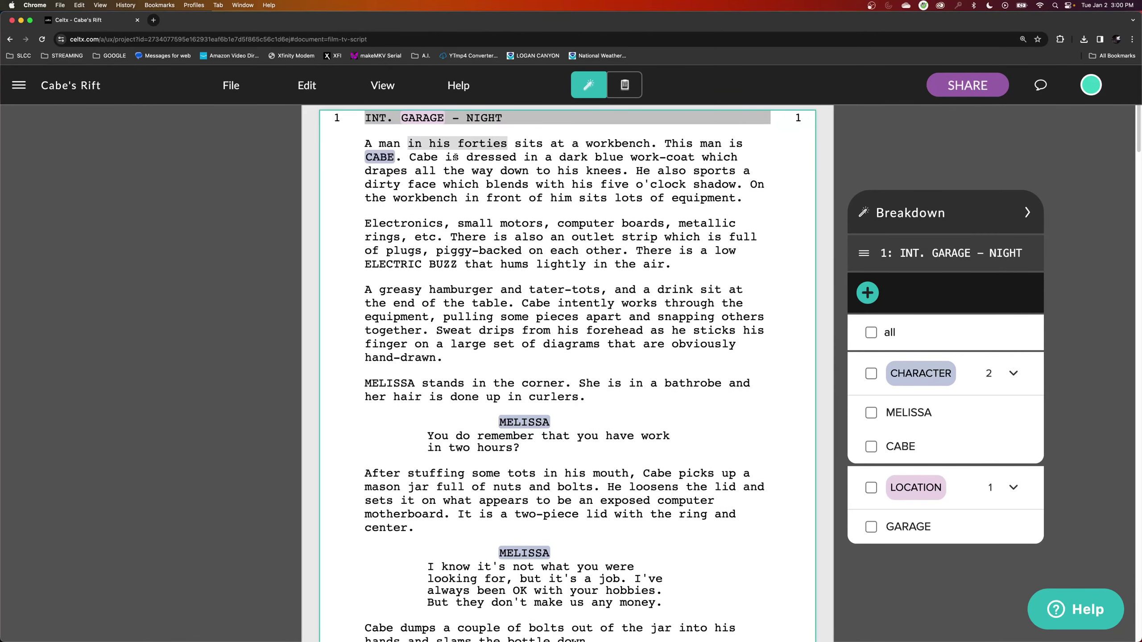
right_click(435, 143)
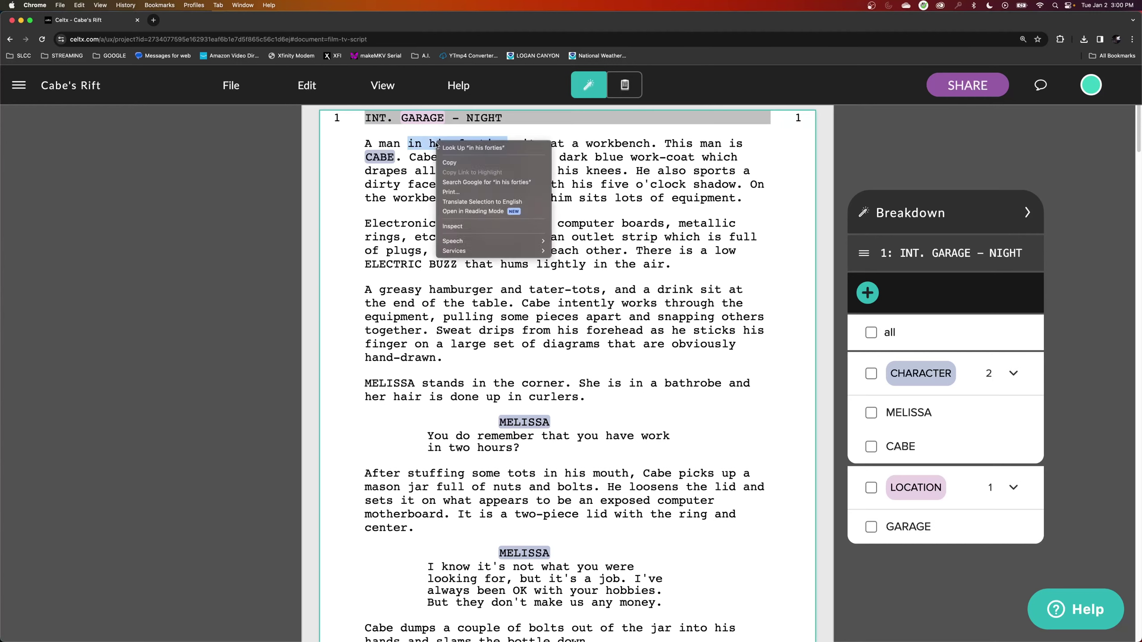
click(456, 162)
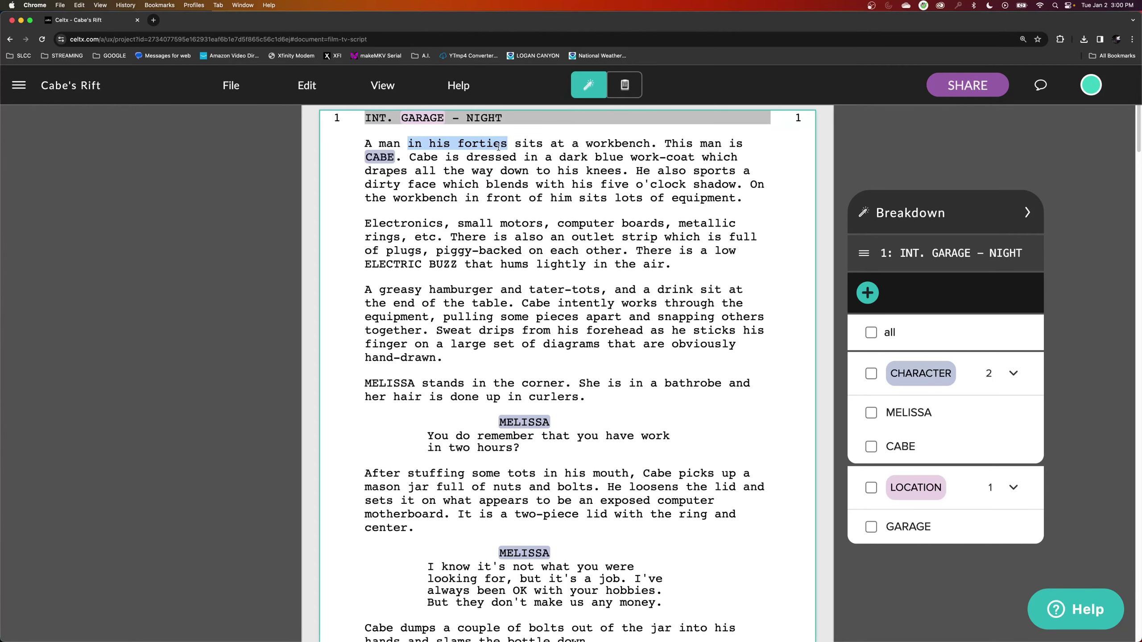
Paste 'in his forties' into the CABE character's Description and save it.
click(901, 446)
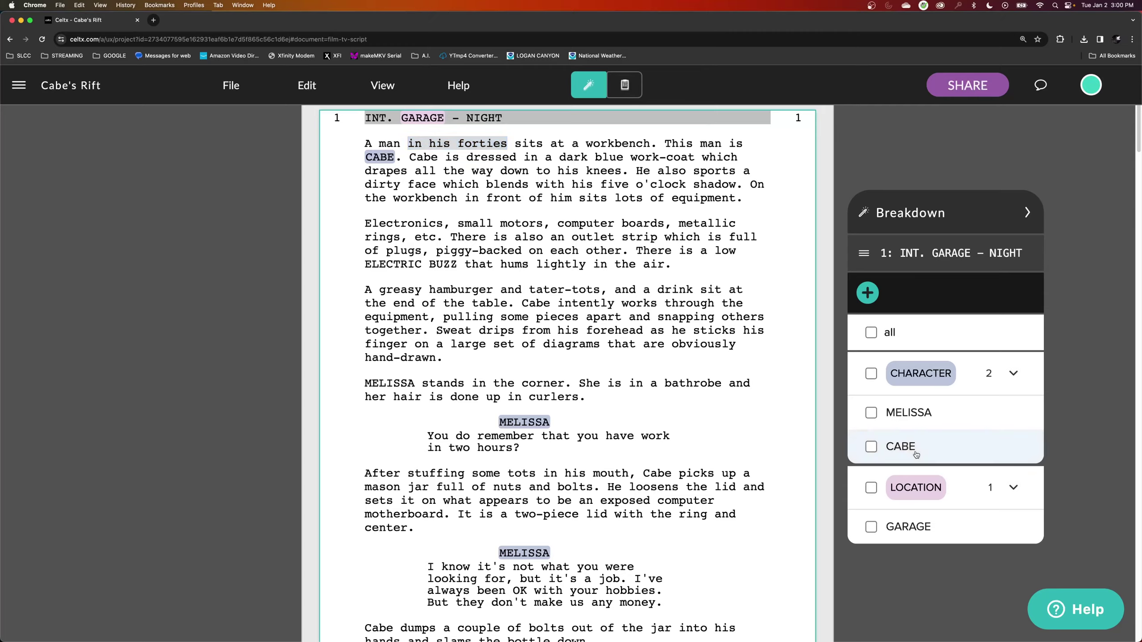
right_click(322, 278)
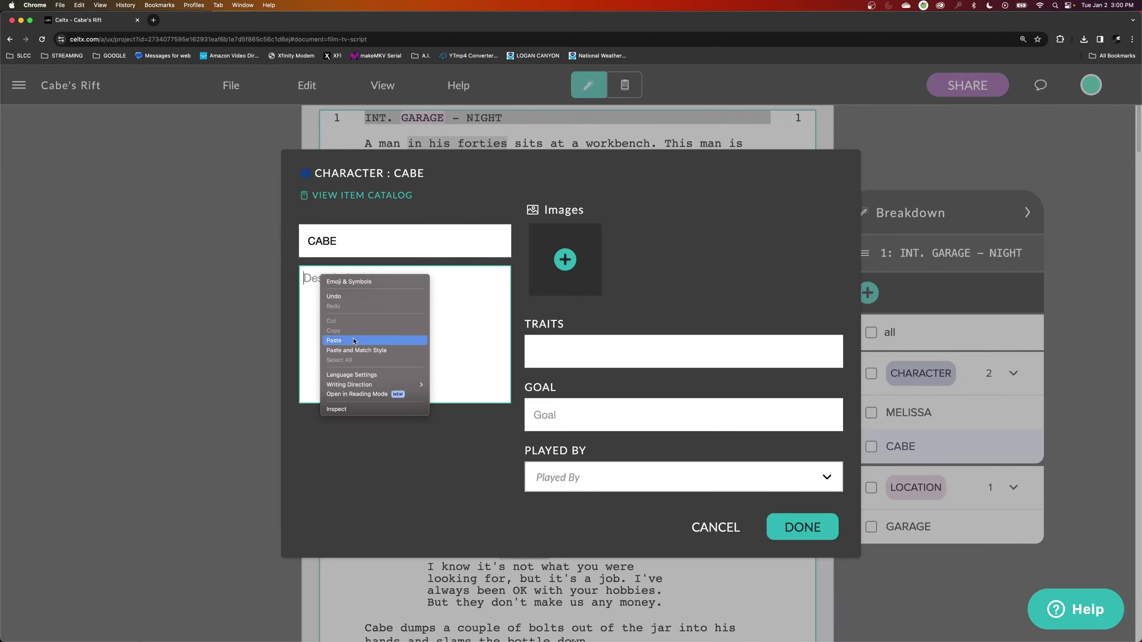
click(333, 340)
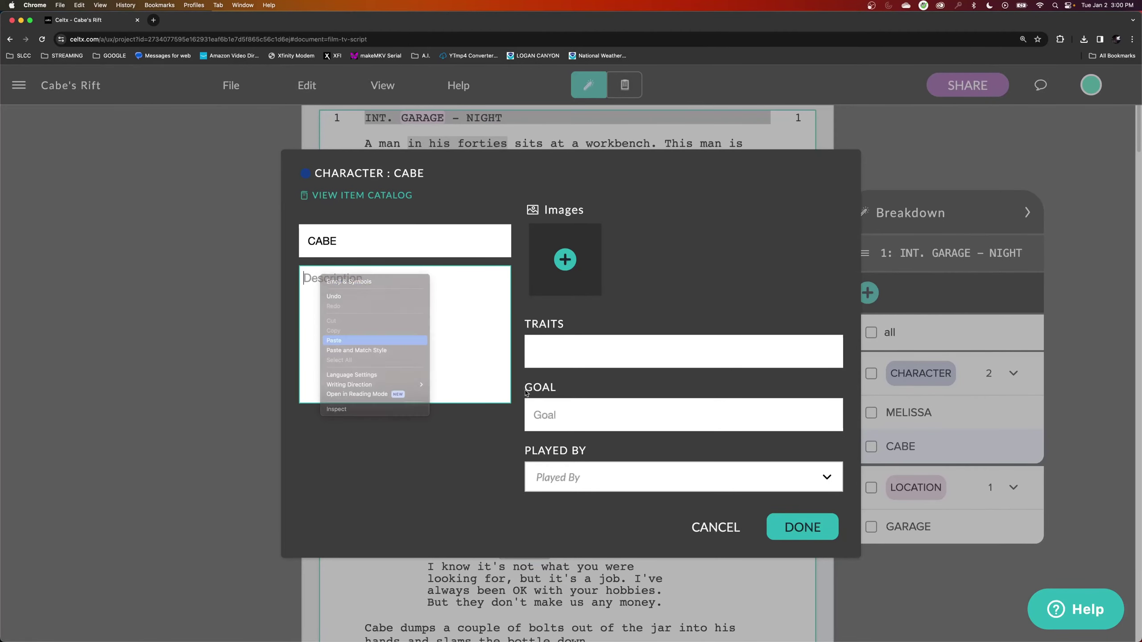
click(821, 531)
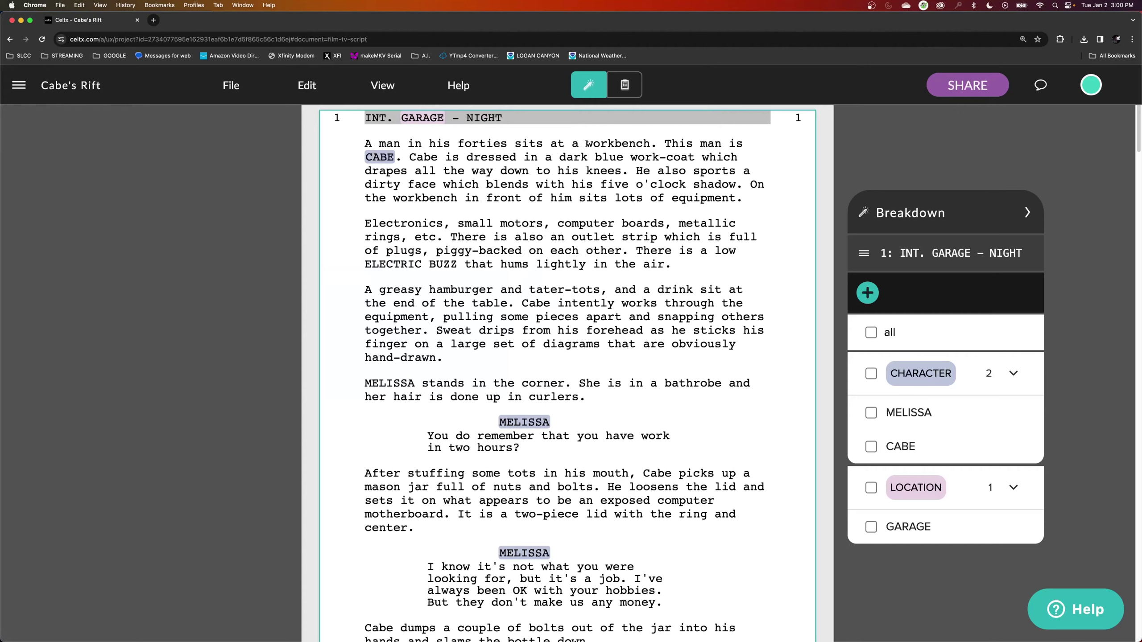
Tag 'workbench' in scene 1's opening action line as a Set breakdown item.
drag(585, 144, 648, 144)
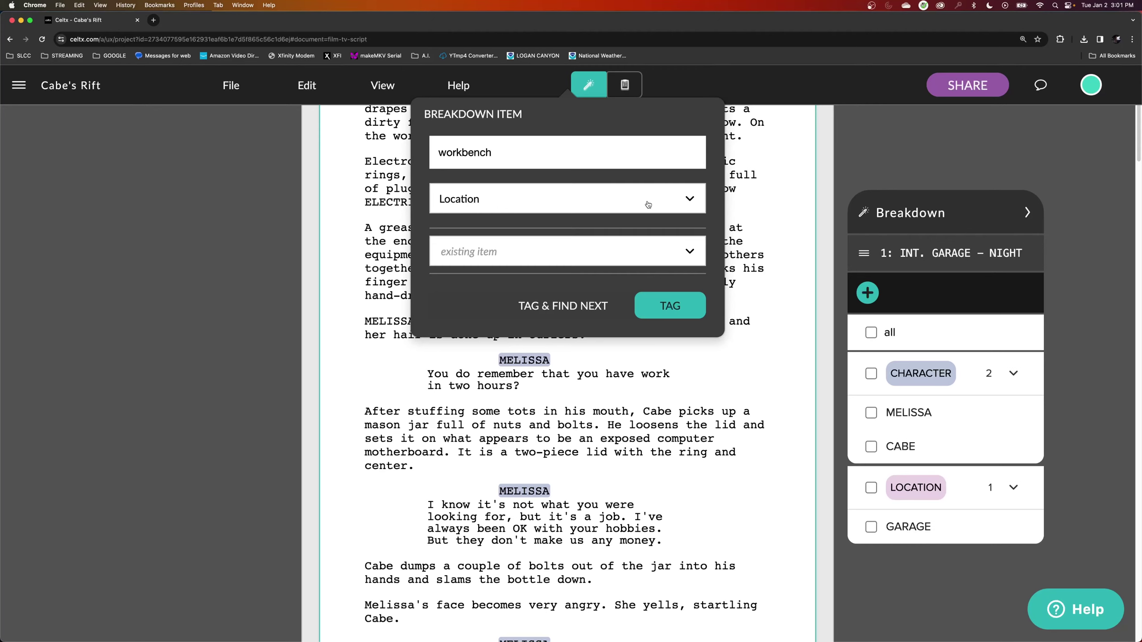
click(548, 208)
scroll(584, 395, down, 5)
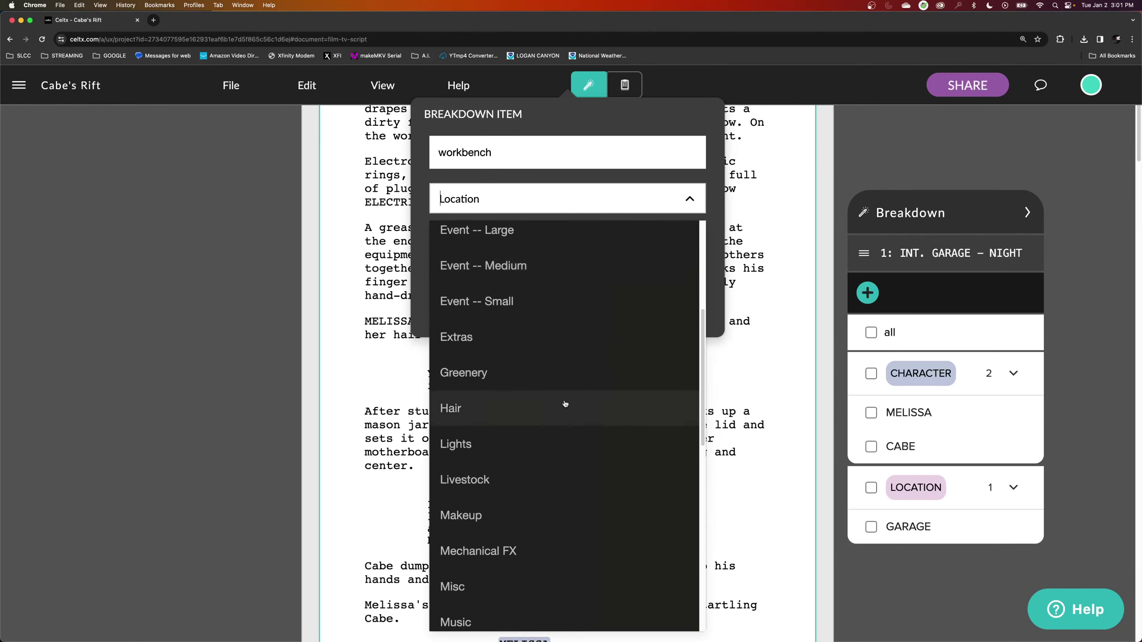
scroll(566, 403, down, 6)
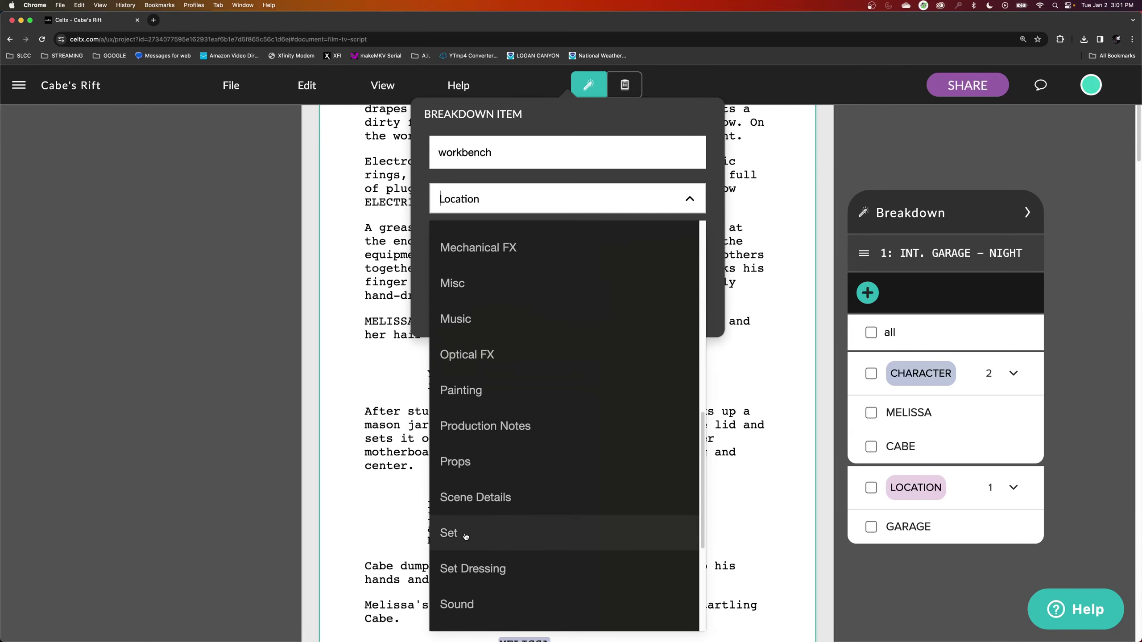
click(464, 536)
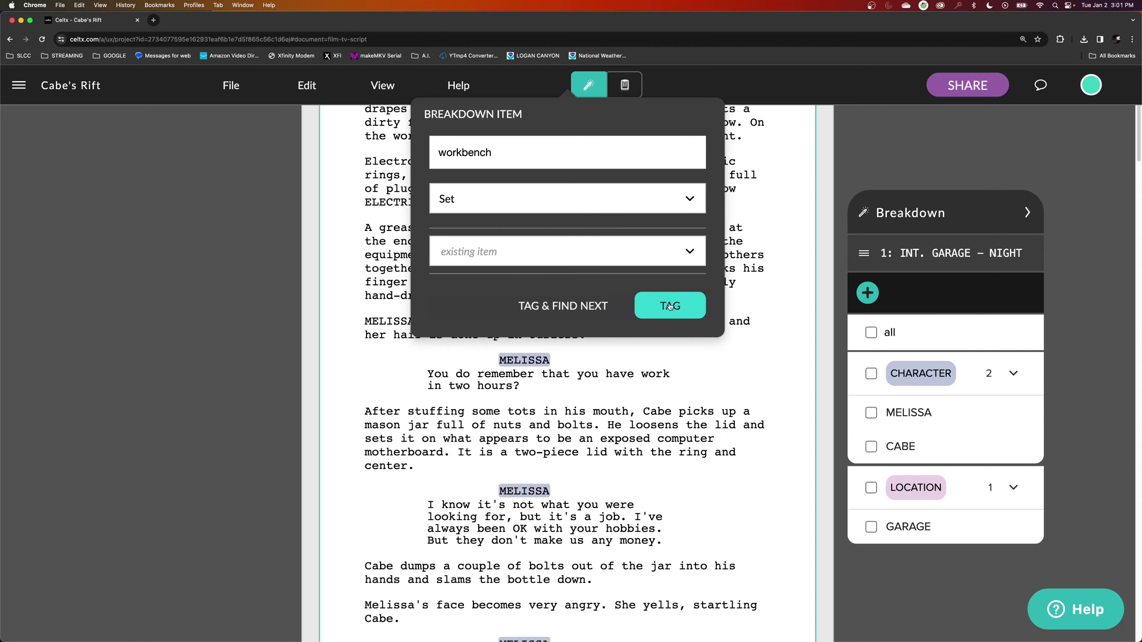
click(668, 306)
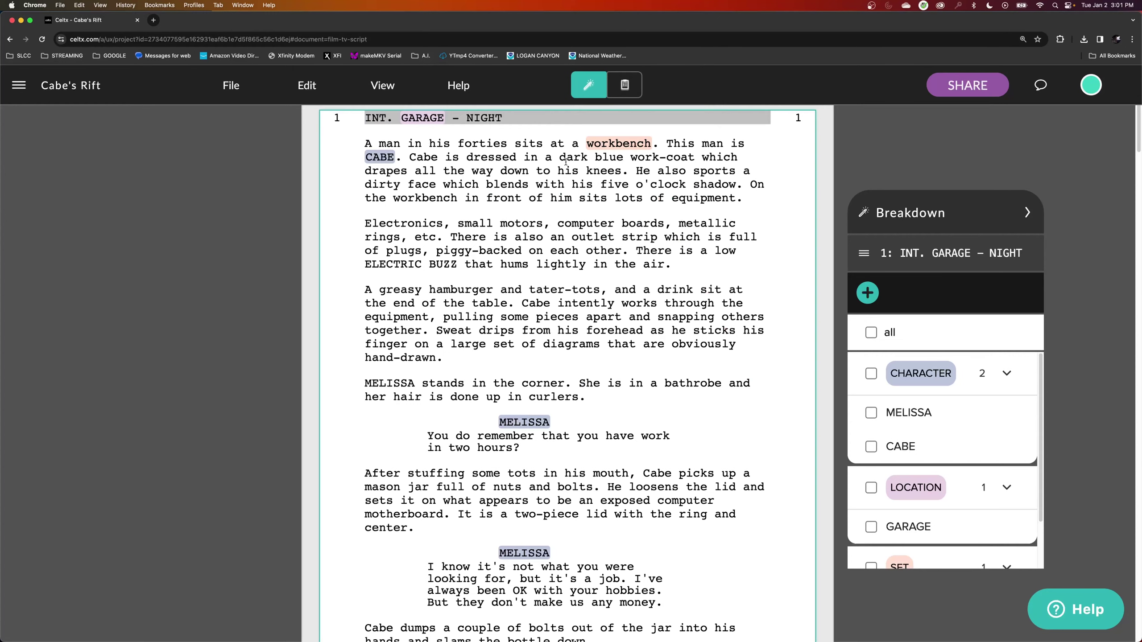
Tag 'dark blue work-coat' in scene 1's opening action as a Wardrobe item.
drag(559, 157, 692, 159)
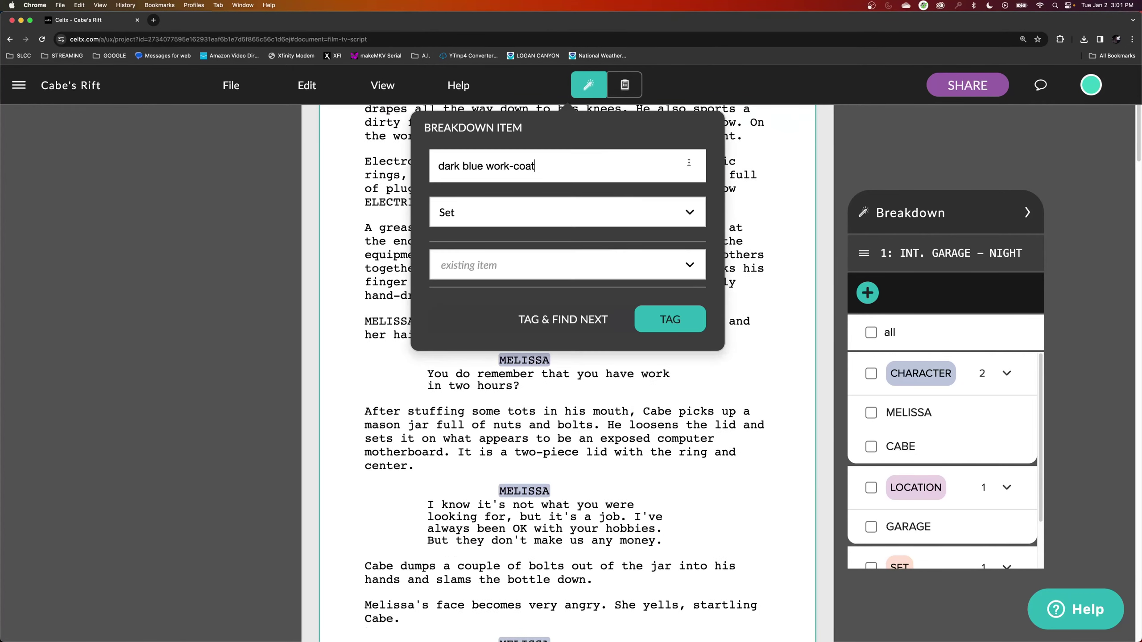
click(546, 218)
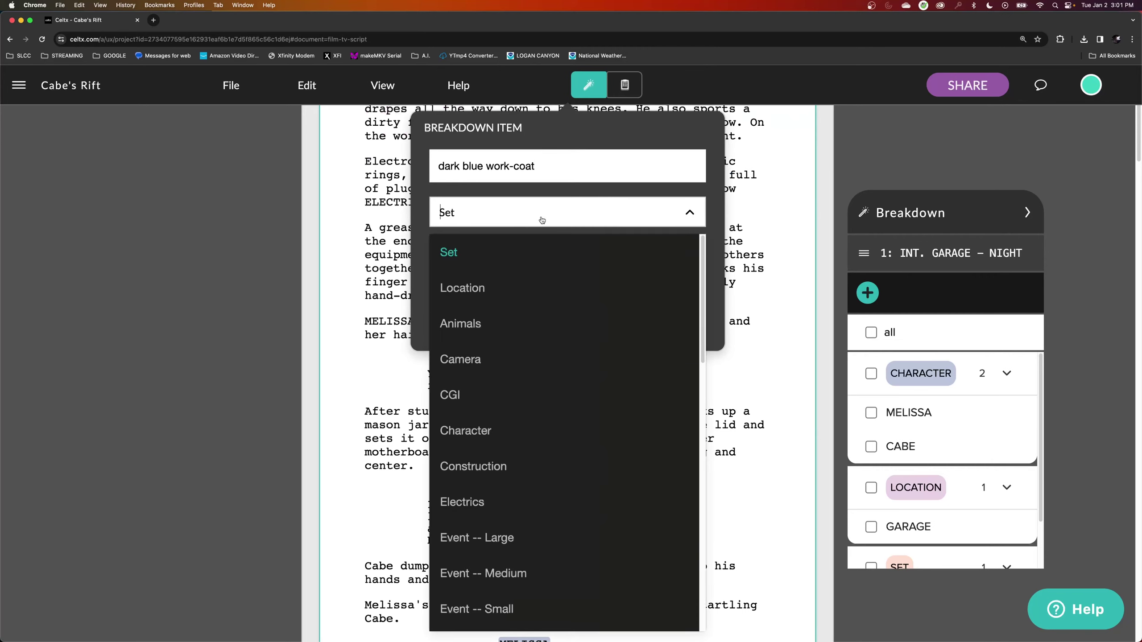
scroll(544, 397, down, 15)
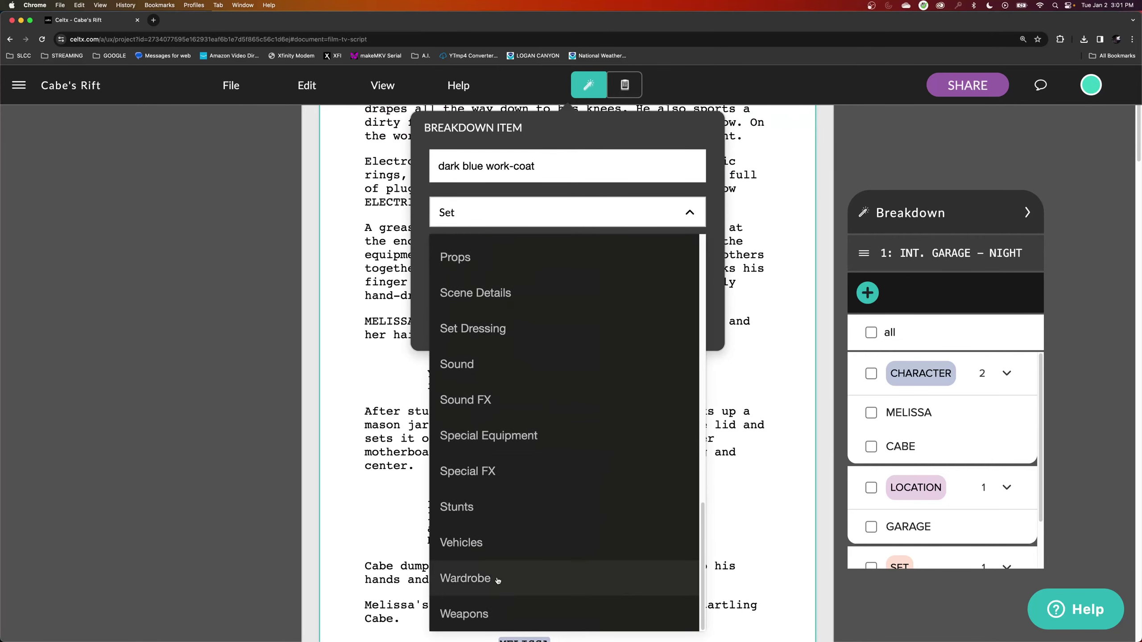
click(499, 581)
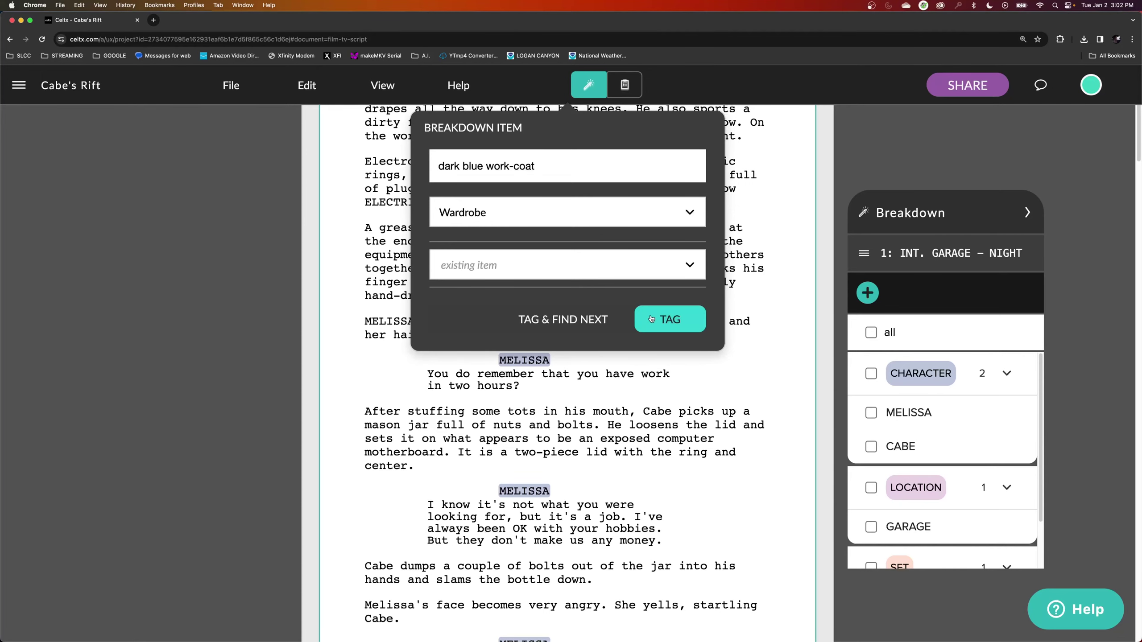
click(661, 321)
scroll(697, 304, up, 2)
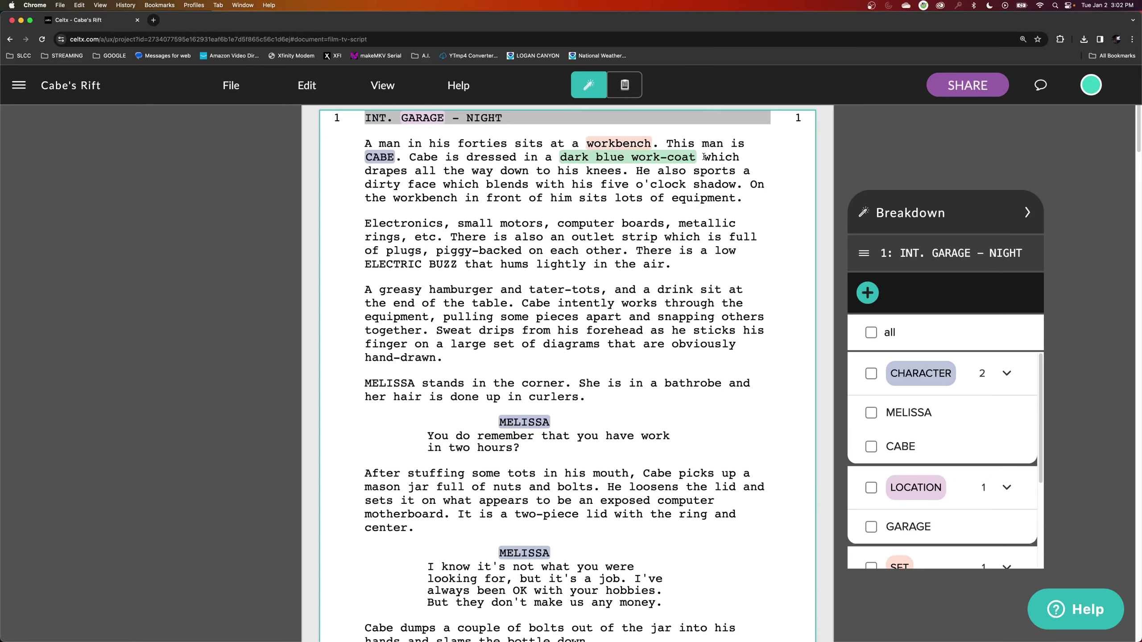
Copy 'which drapes all the way down to his knees' into the work-coat item's description.
drag(703, 158, 622, 175)
key(super+c)
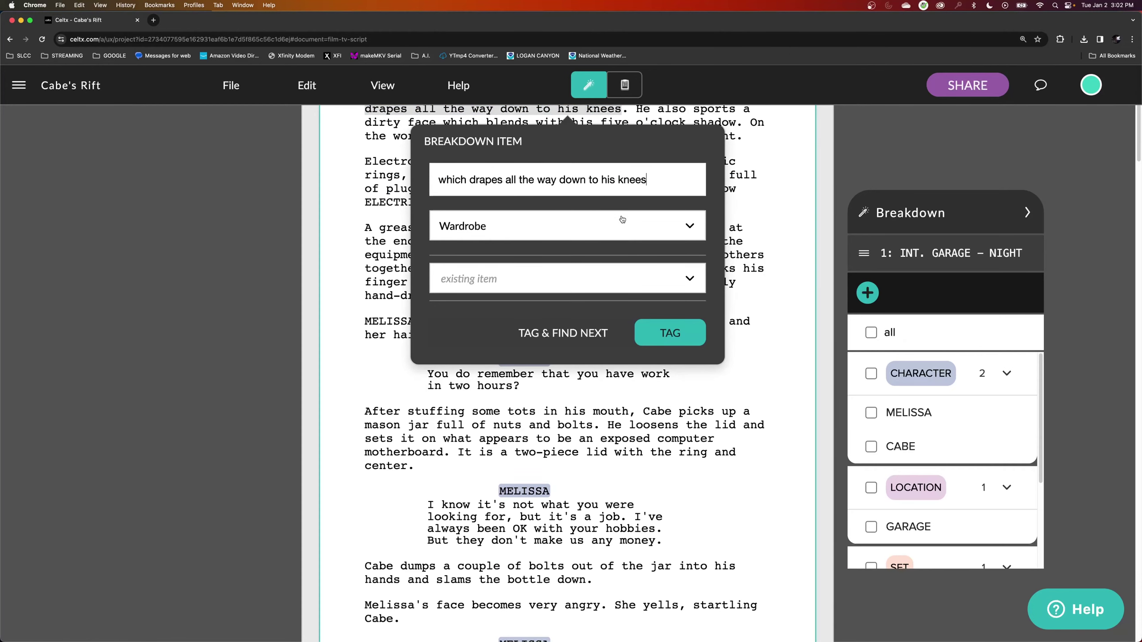
key(Escape)
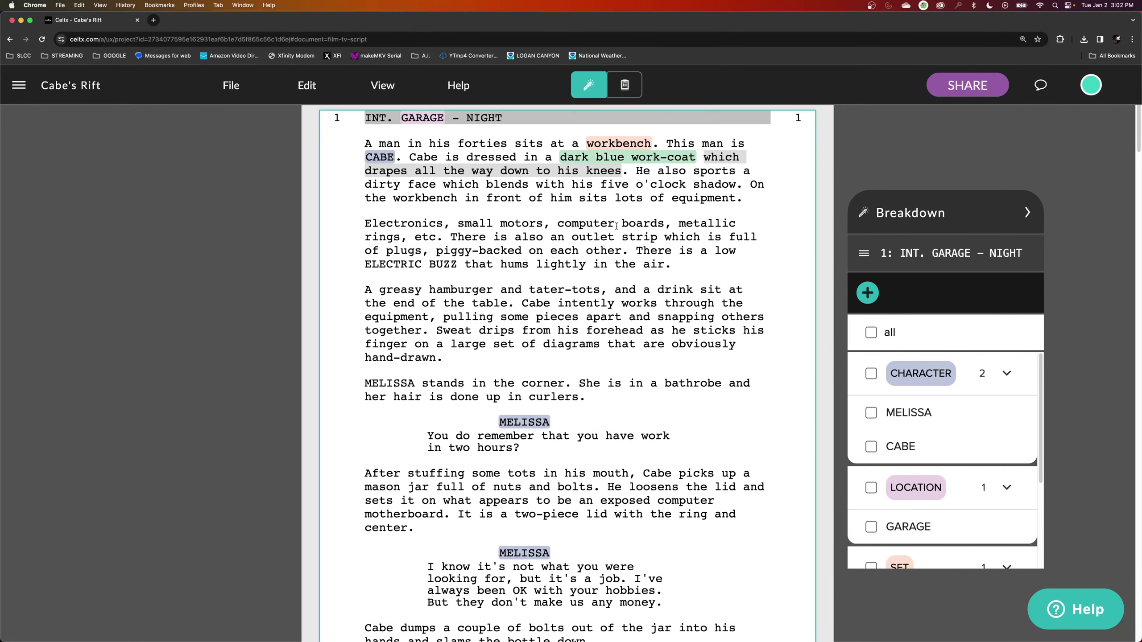
right_click(715, 157)
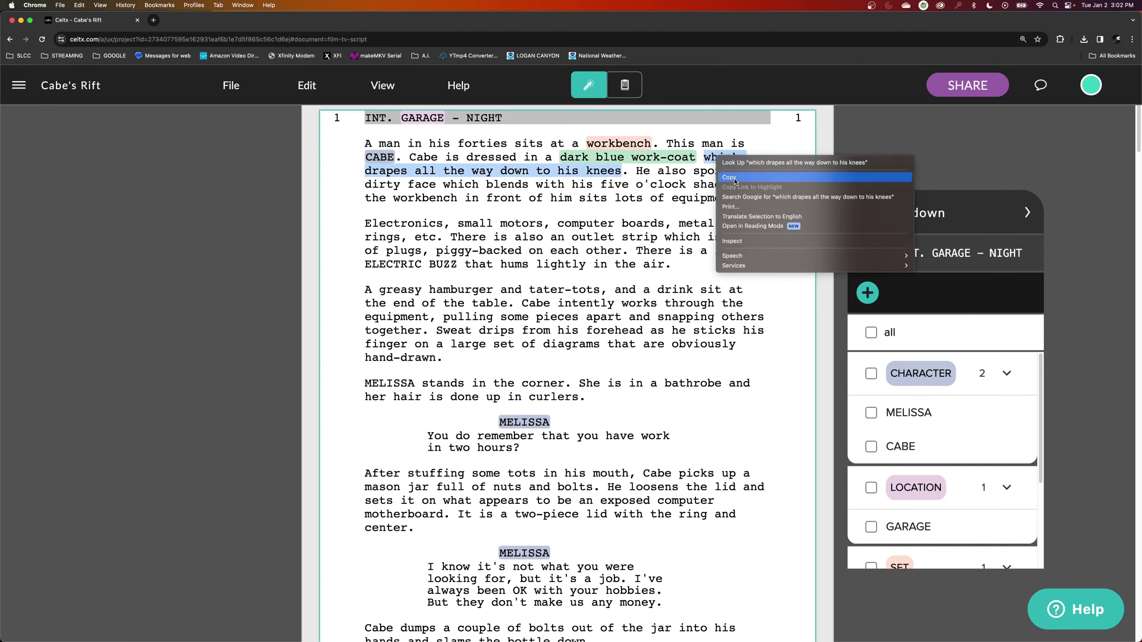
key(Escape)
scroll(970, 484, down, 3)
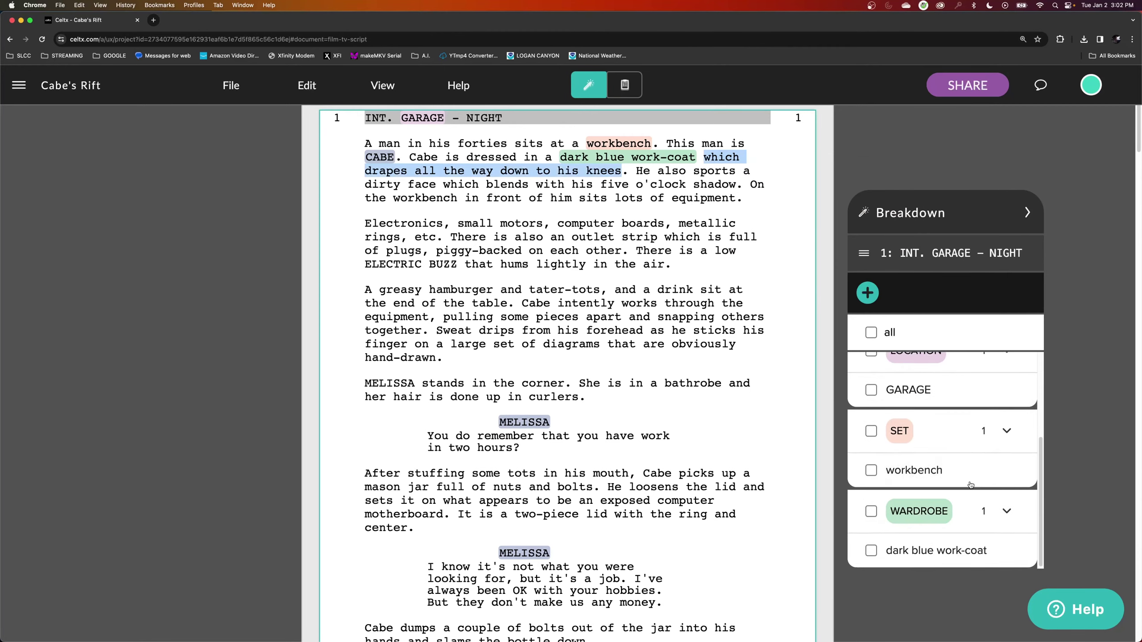
click(920, 551)
click(356, 331)
right_click(349, 322)
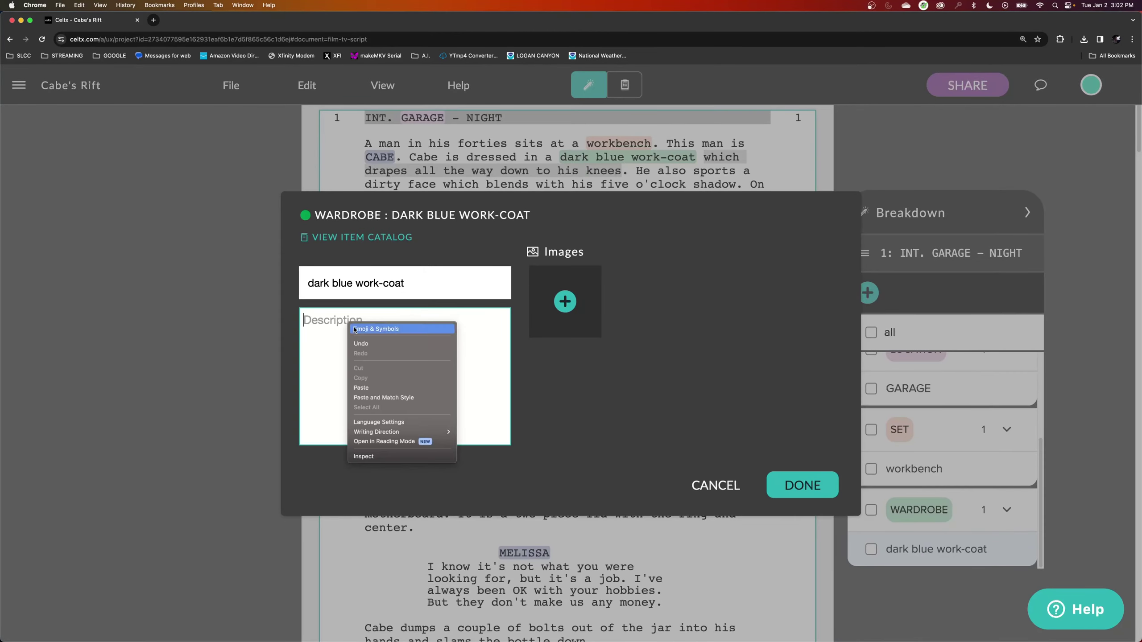
click(397, 388)
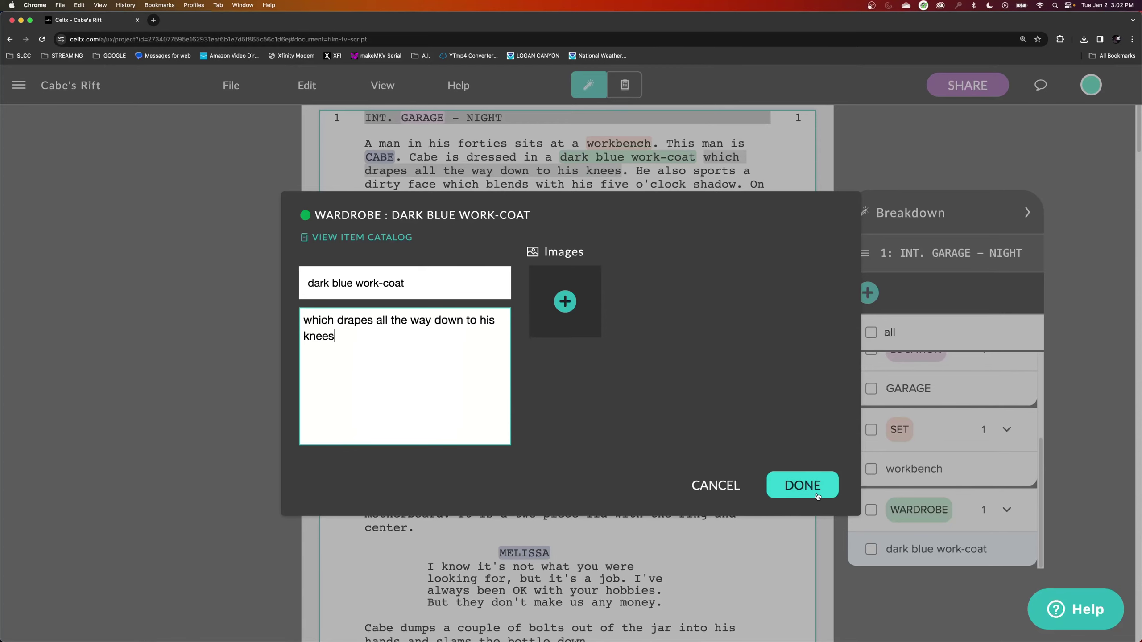
click(799, 490)
click(585, 176)
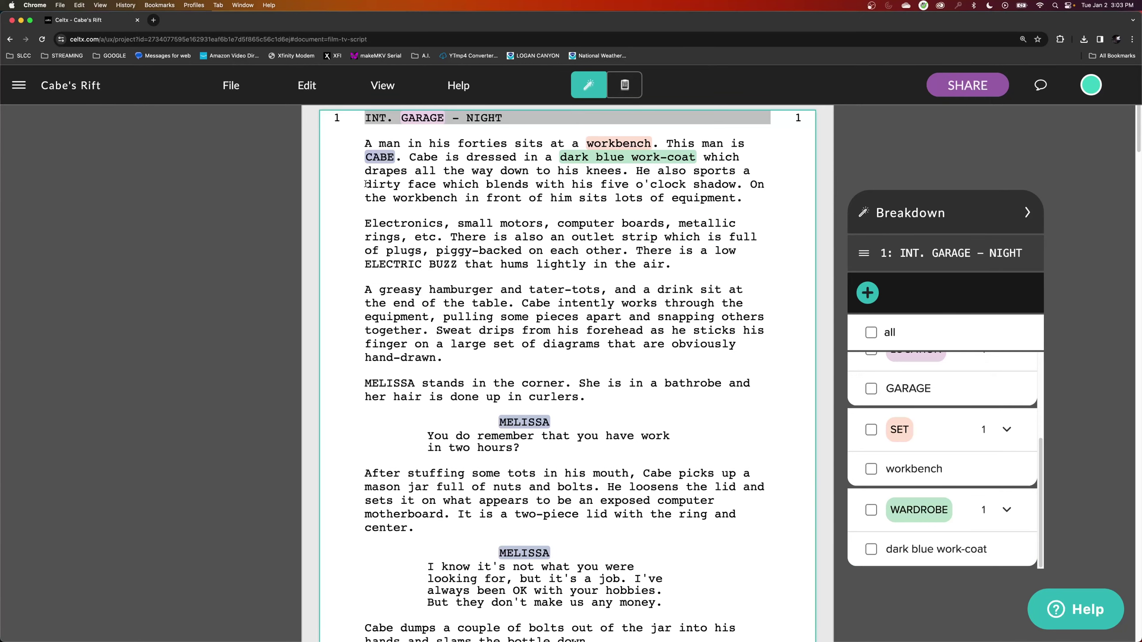
Tag 'dirty face' in the script as a Makeup breakdown item.
drag(365, 184, 435, 184)
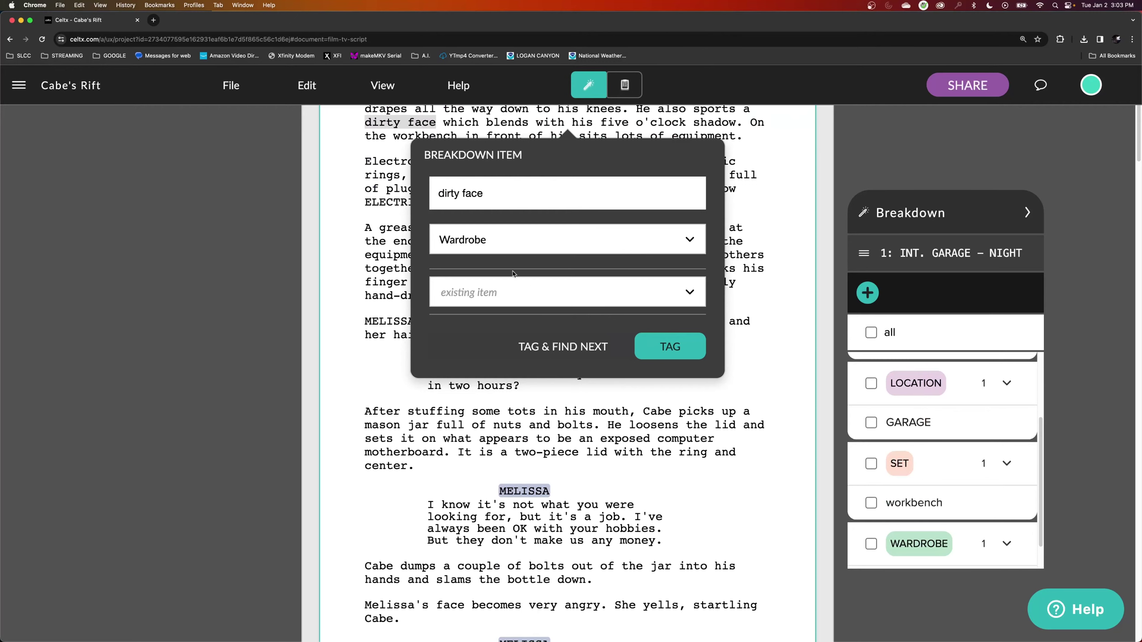
click(507, 243)
scroll(525, 408, down, 5)
click(522, 477)
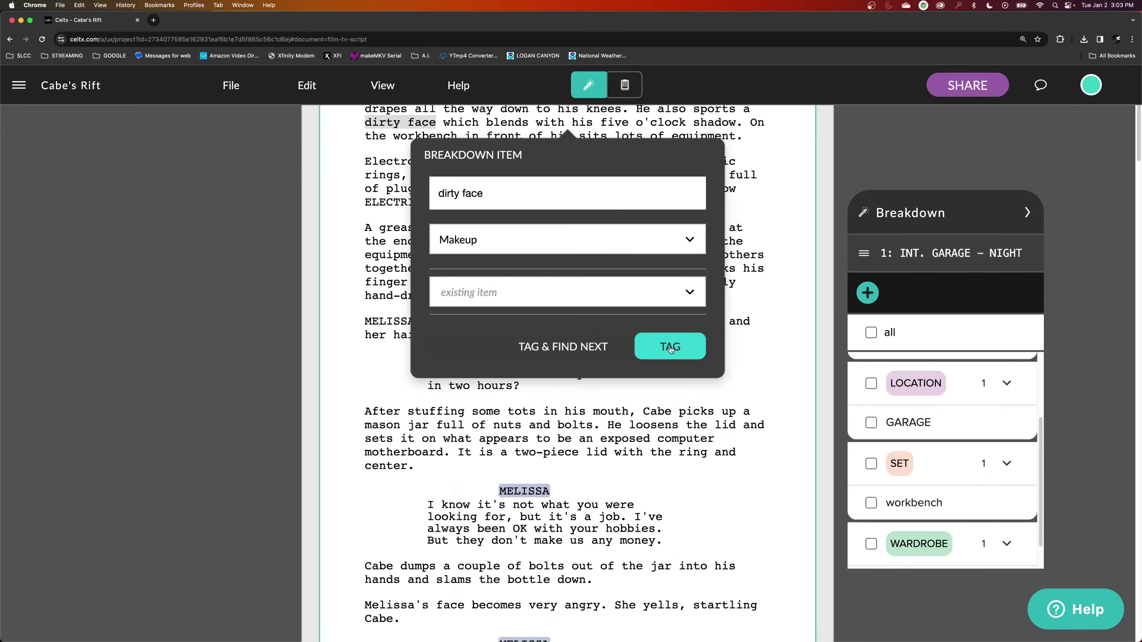
click(670, 347)
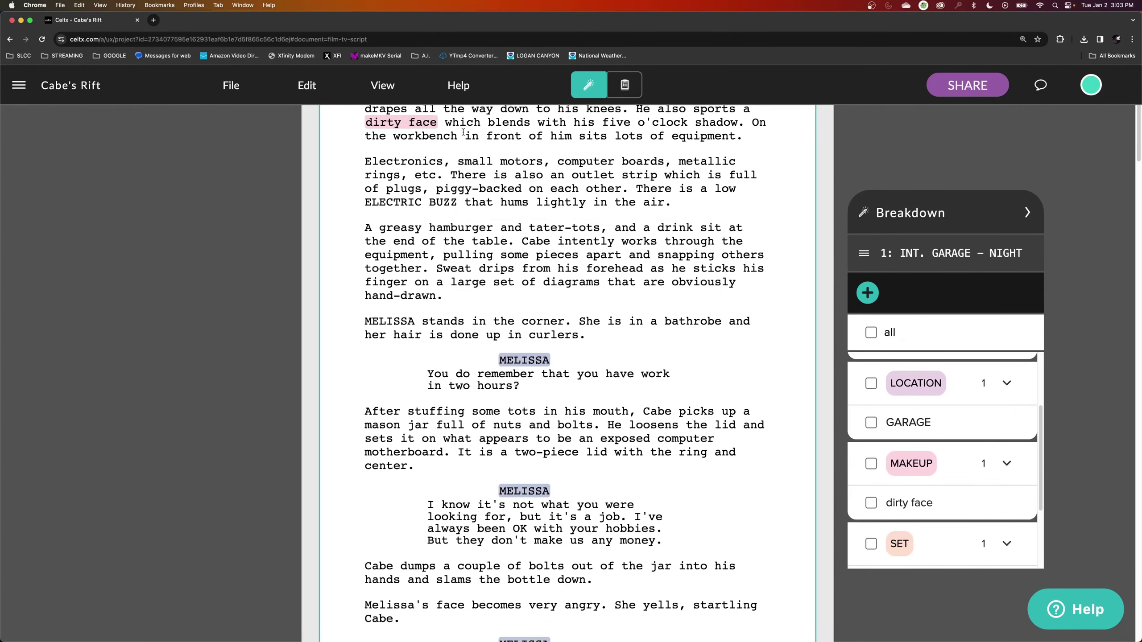
Copy the five o'clock shadow phrase from the script.
drag(445, 184, 739, 184)
key(super+c)
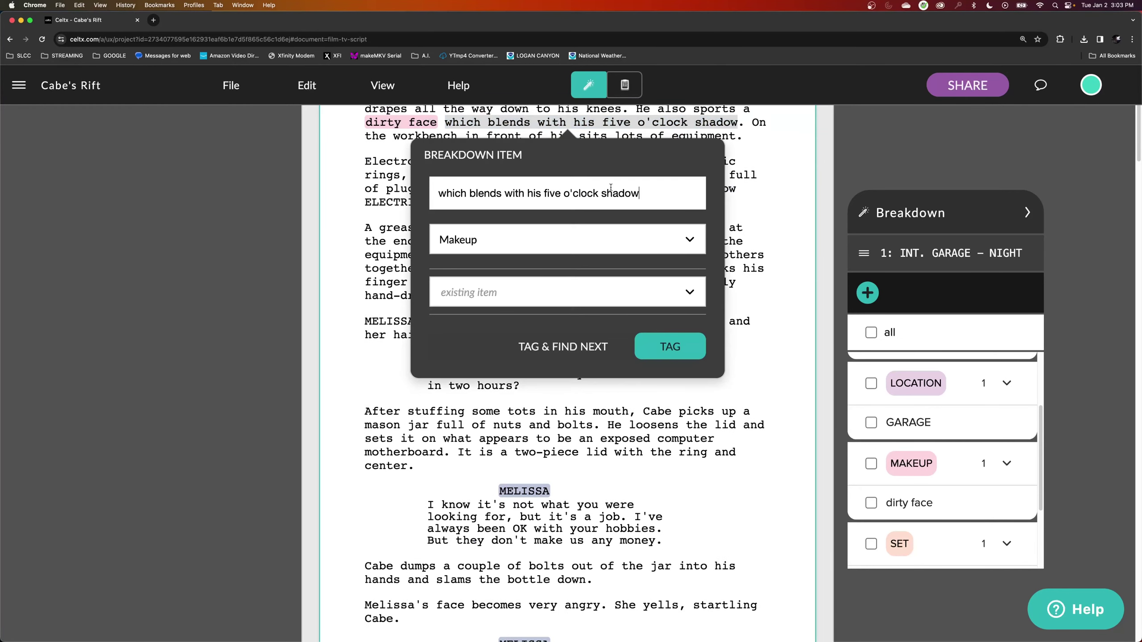
key(Escape)
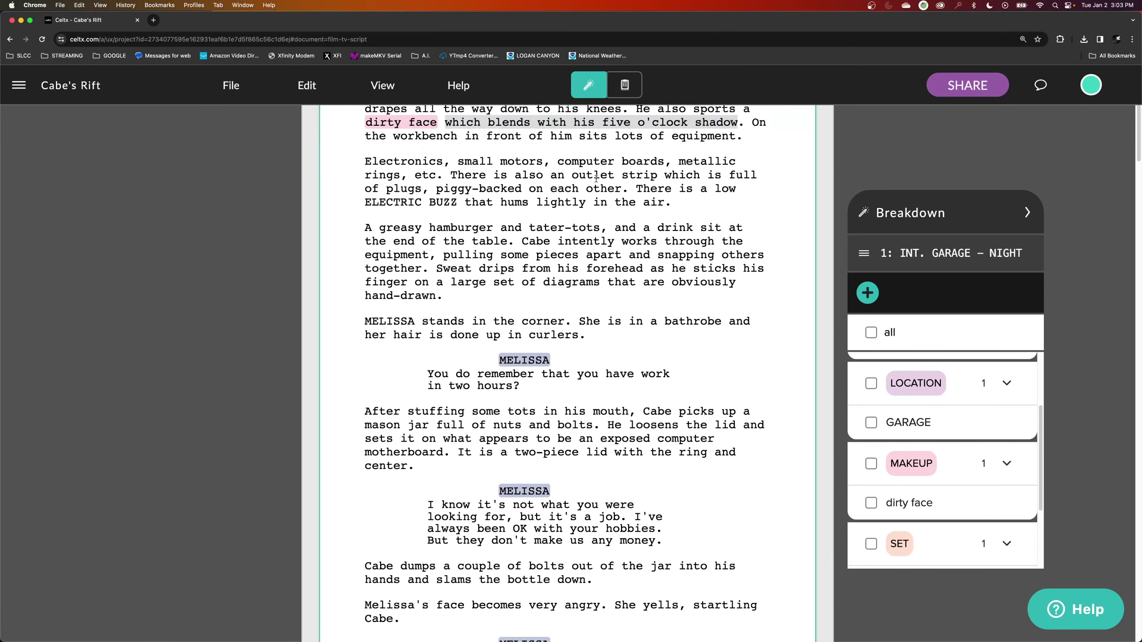
scroll(593, 181, up, 2)
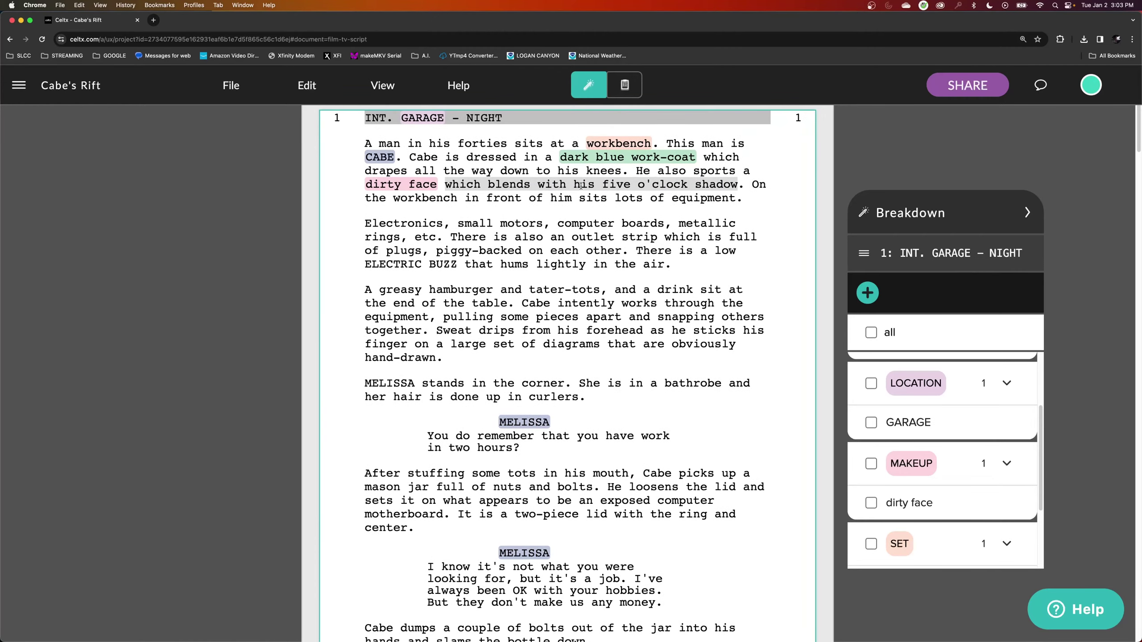
right_click(580, 184)
click(591, 201)
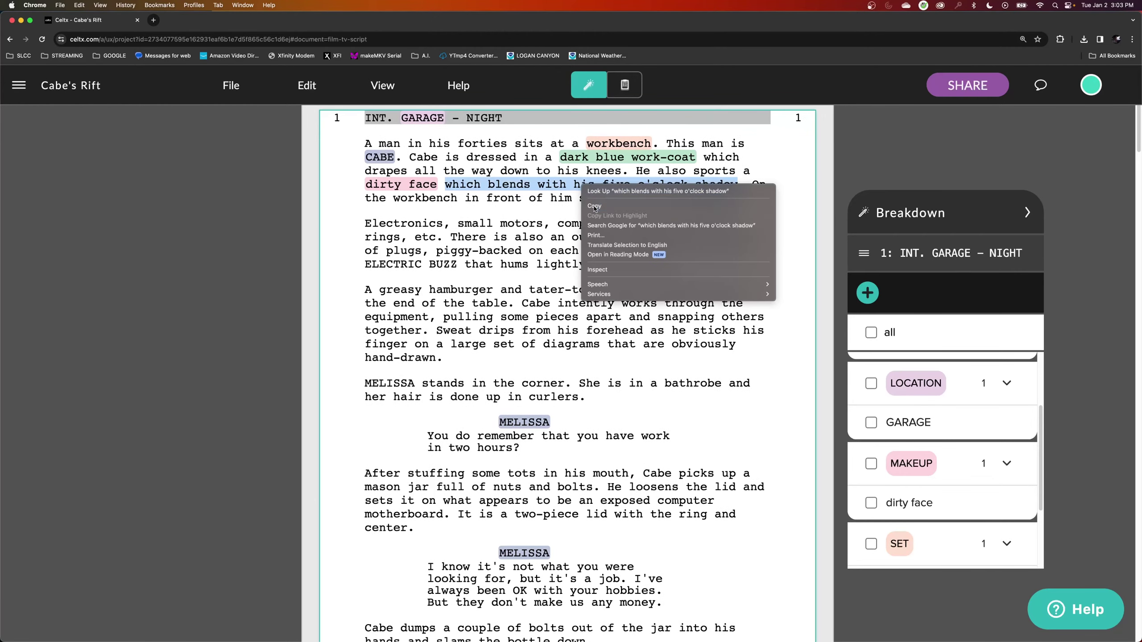
Set the dirty face description to 'For Cabe. Must blend with his five o'clock shadow'.
click(912, 504)
click(483, 373)
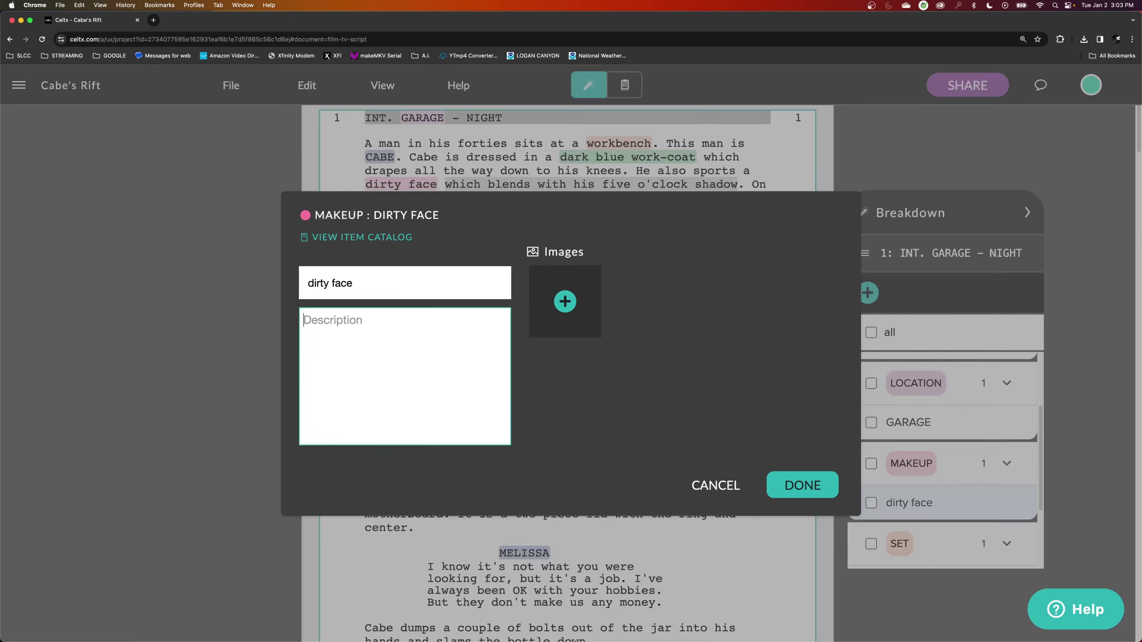
text(FOr Cabe.)
key(super+v)
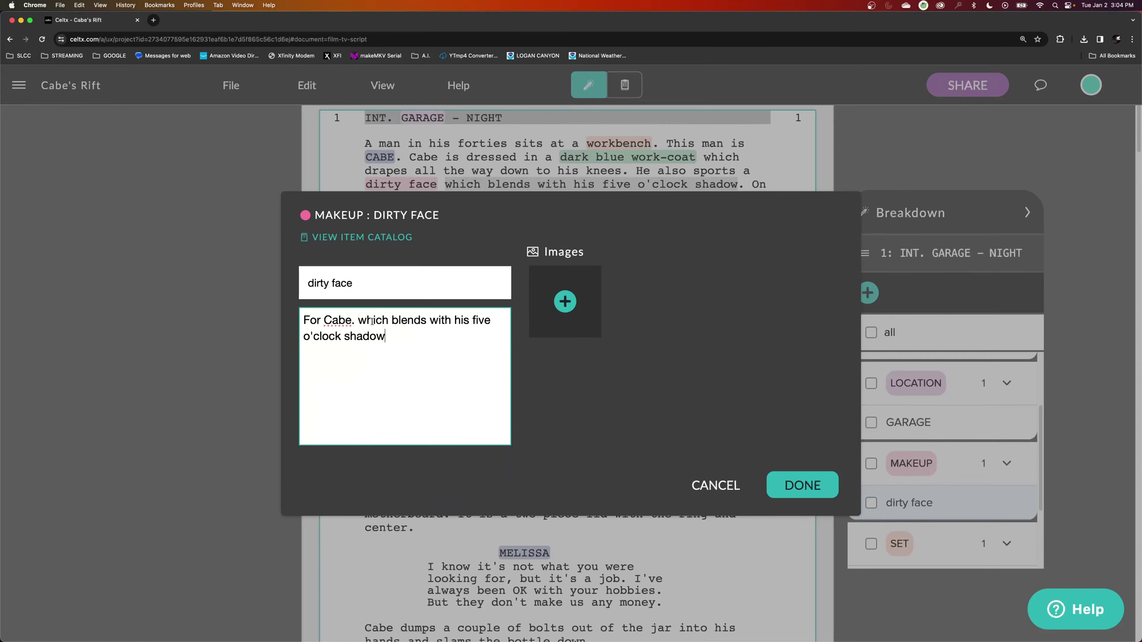
key(Delete)
key(Delete)
key(Delete)
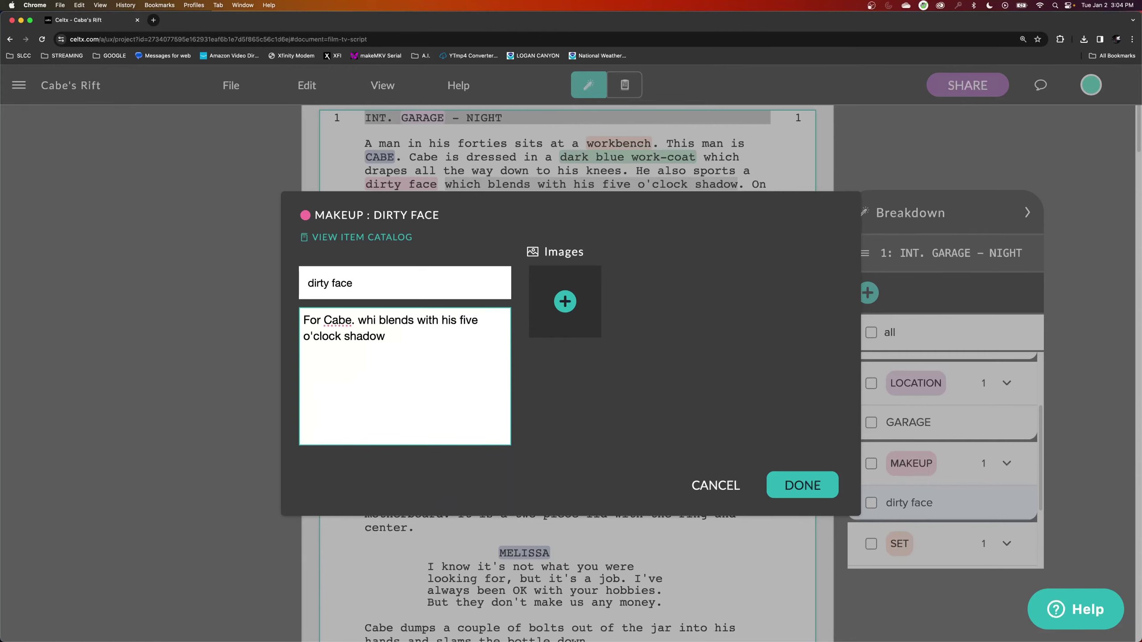
key(BackSpace)
key(BackSpace)
text(Must)
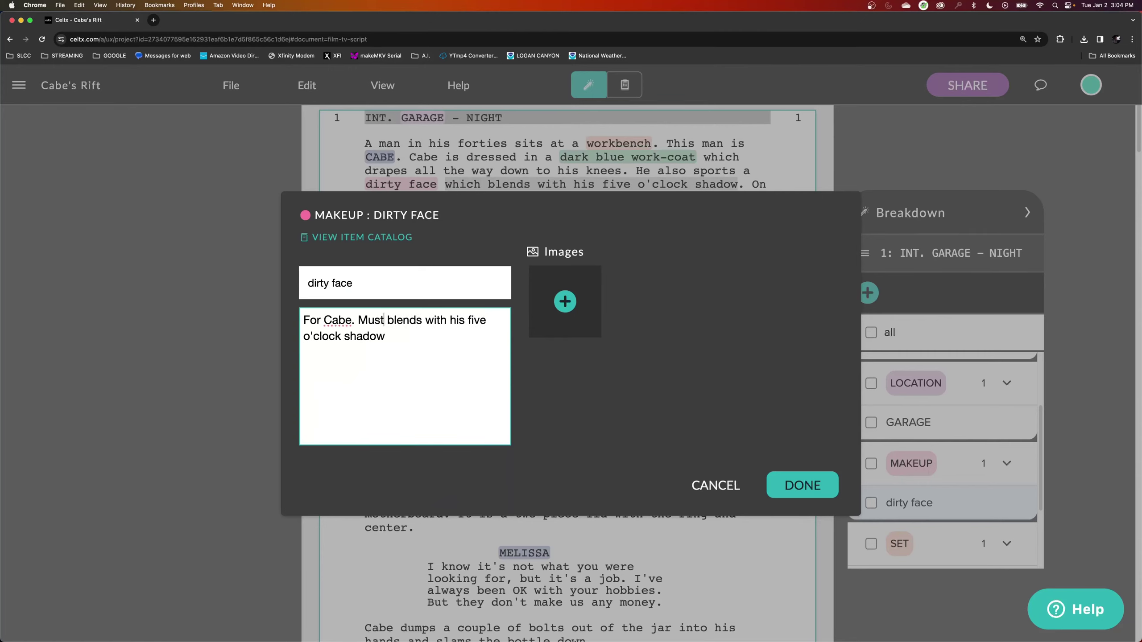
key(alt+Right)
key(BackSpace)
click(795, 486)
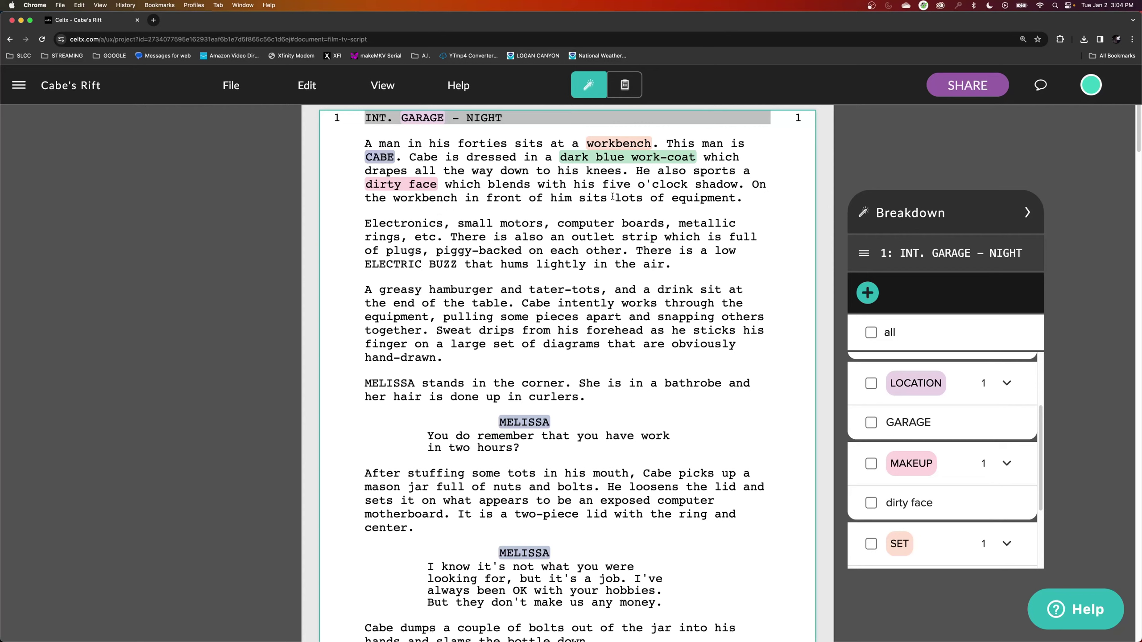
Tag 'lots of equipment' in the garage scene as a Set Dressing item.
drag(614, 198, 735, 198)
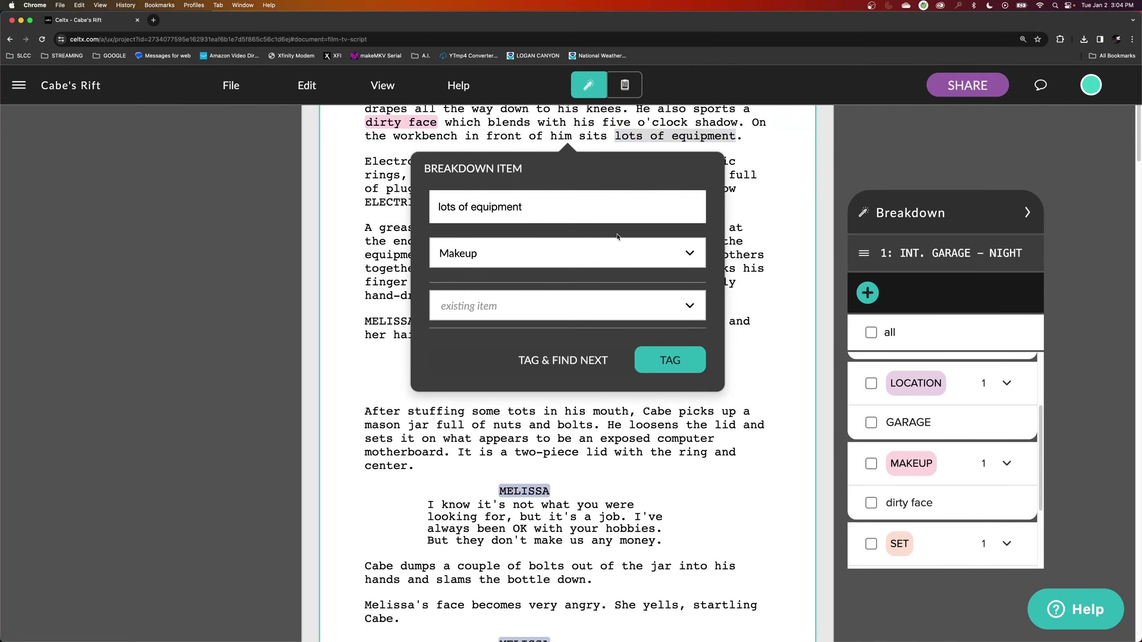
click(551, 255)
scroll(539, 468, down, 3)
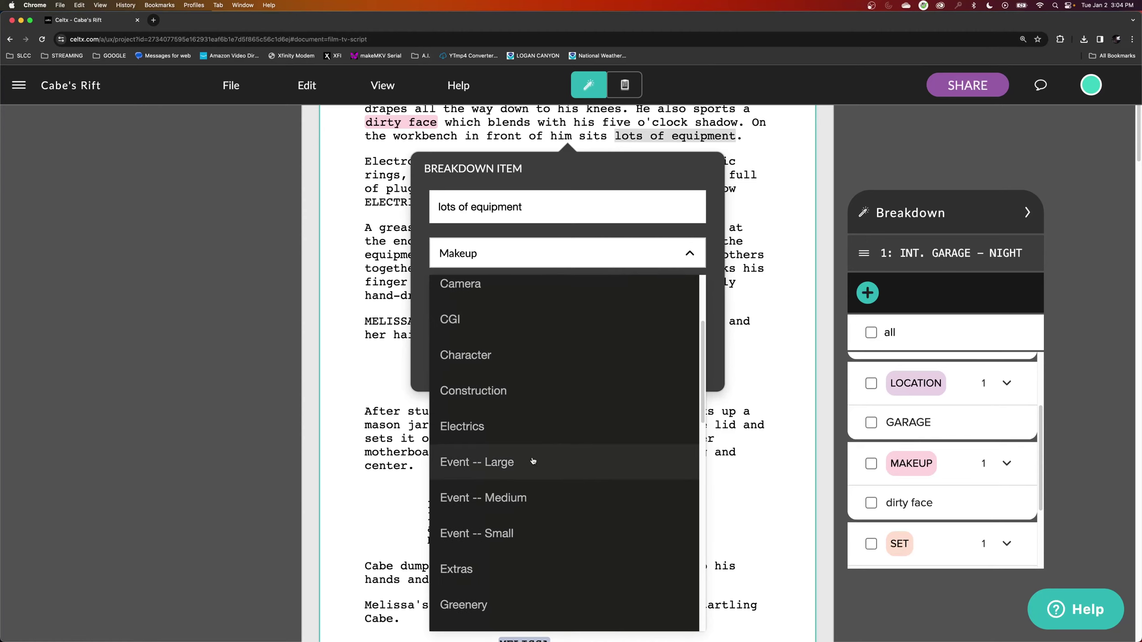
scroll(532, 473, down, 1)
scroll(531, 473, down, 10)
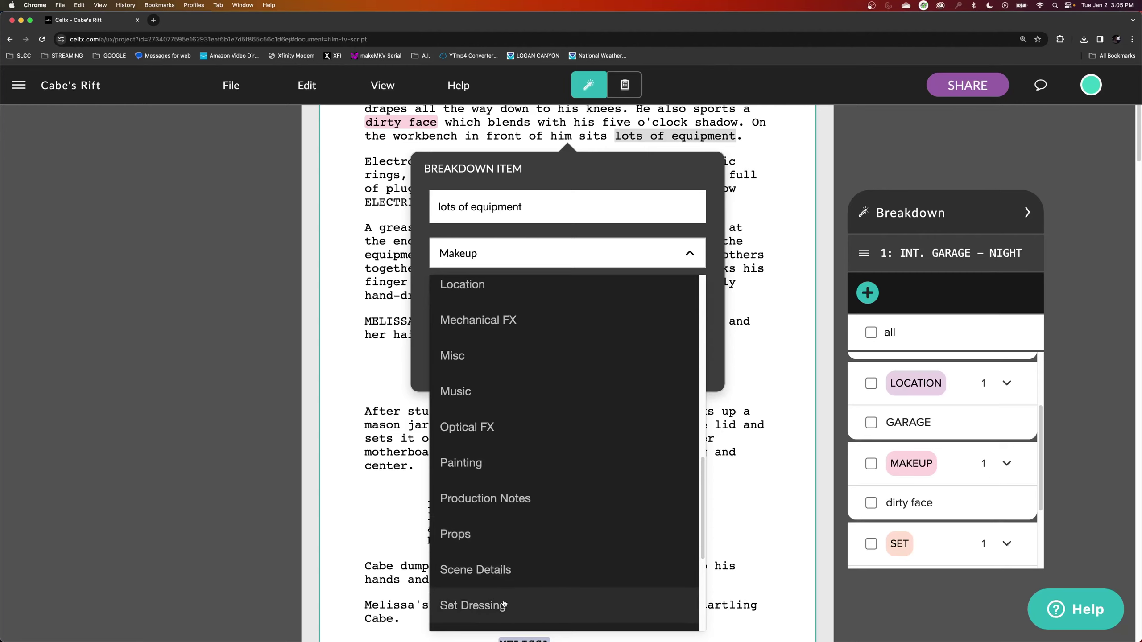
scroll(501, 585, down, 1)
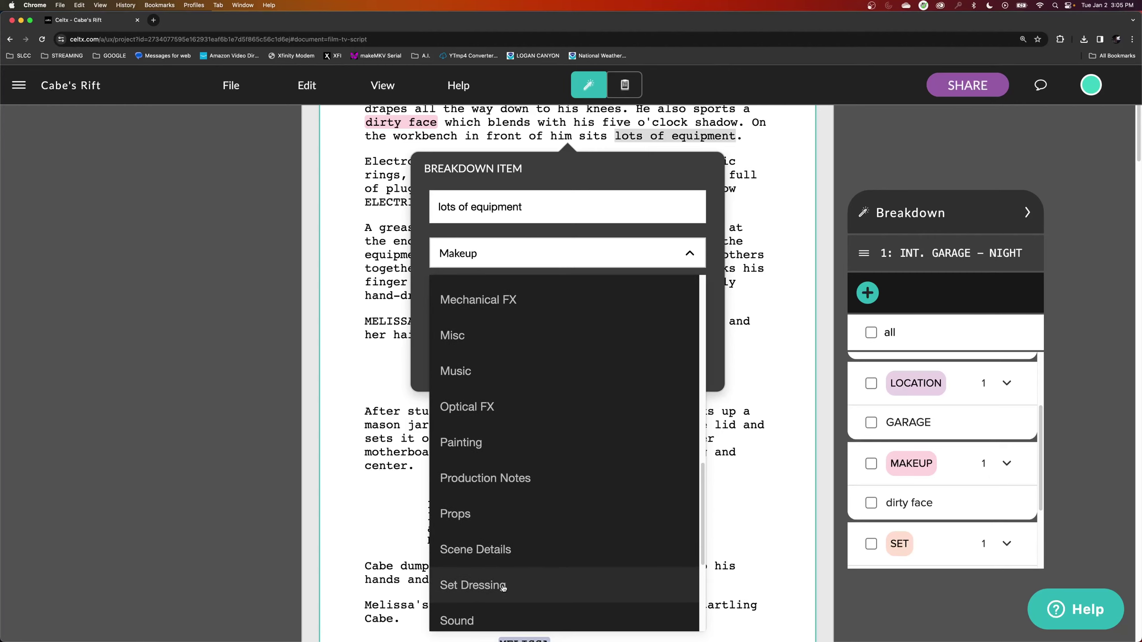
click(473, 584)
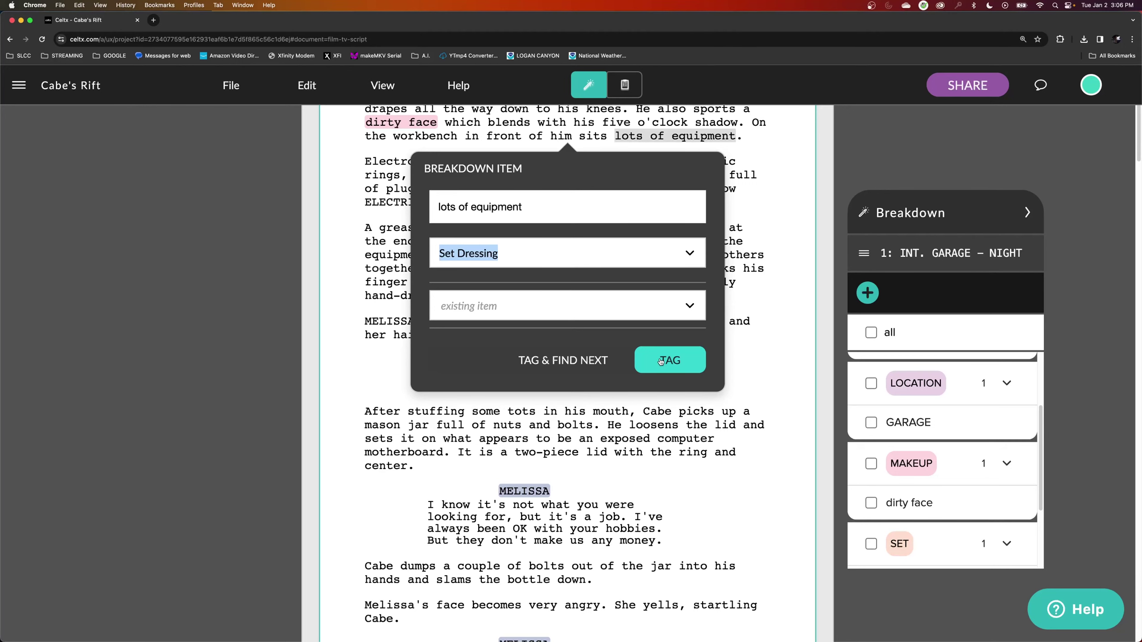
click(661, 362)
scroll(505, 298, up, 3)
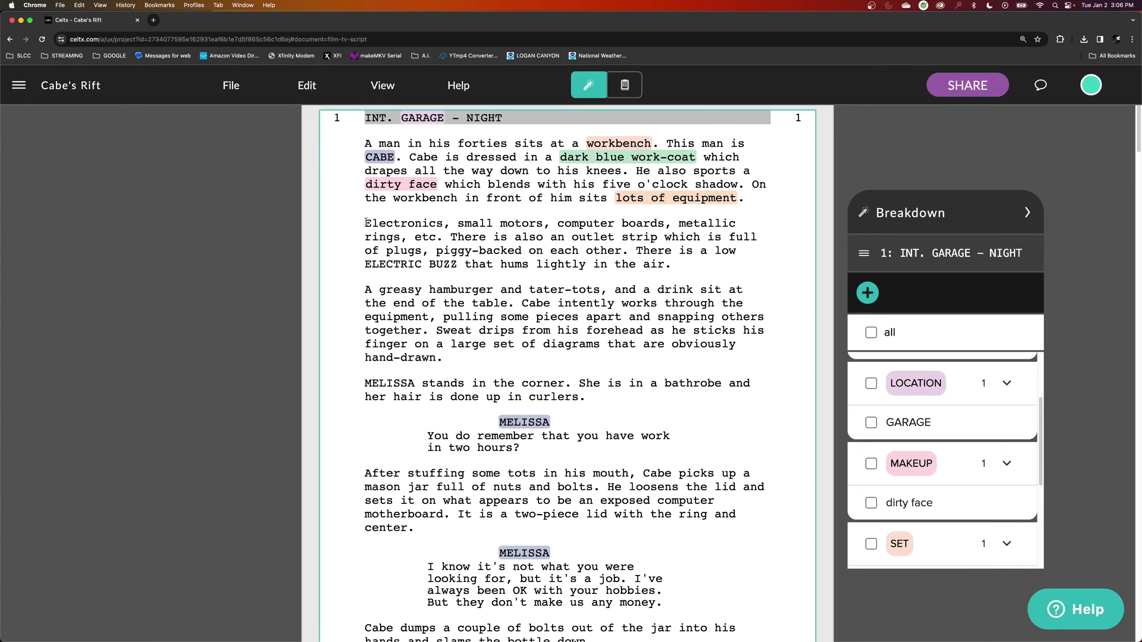
Copy the script sentences listing the electronics, motors, boards, rings and outlet strip.
drag(365, 222, 628, 251)
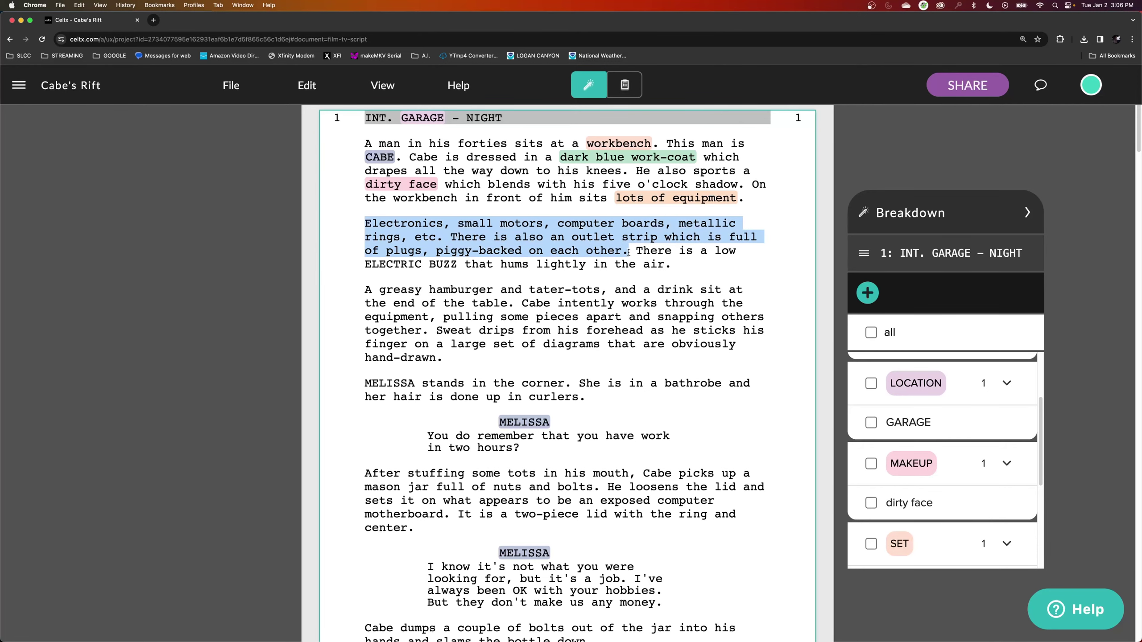
key(Escape)
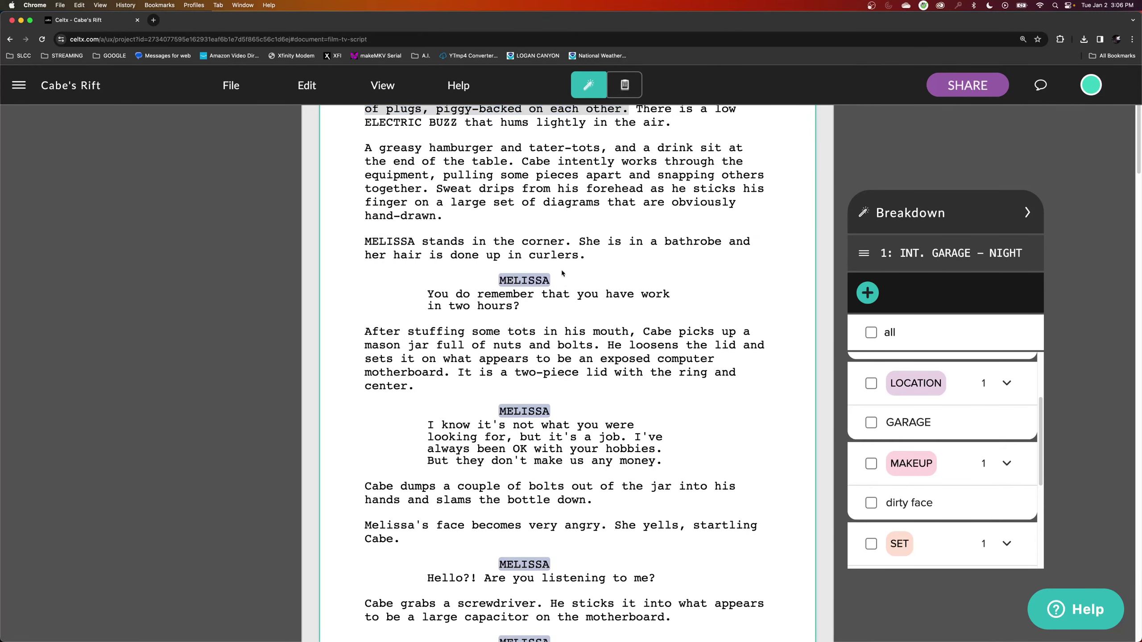
scroll(544, 222, up, 4)
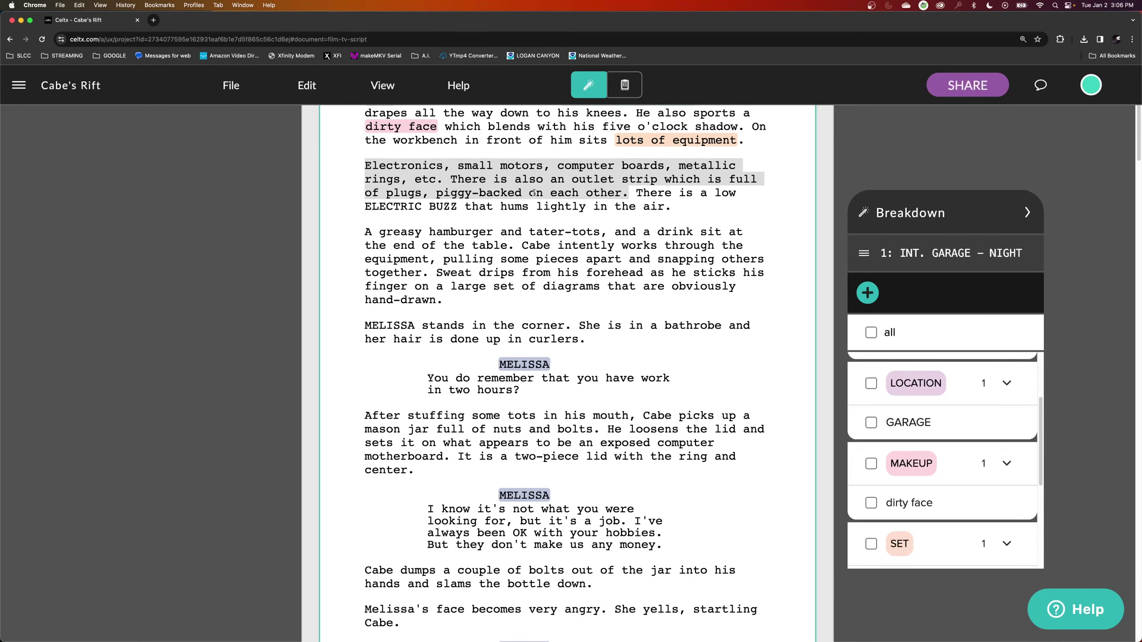
right_click(545, 205)
click(550, 214)
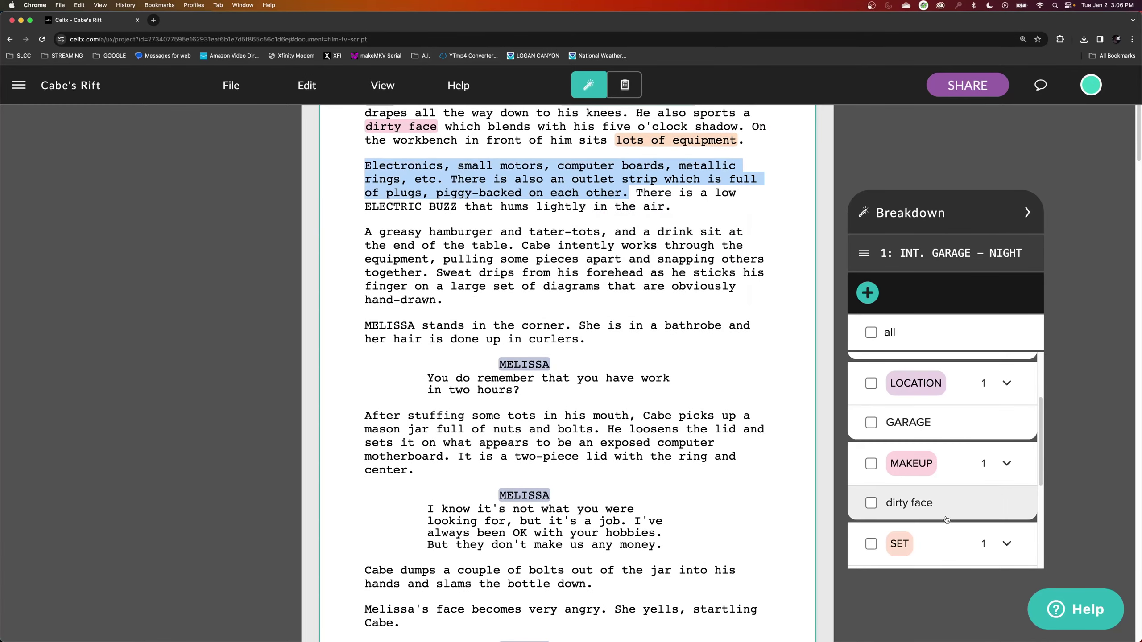
Paste the equipment sentences as the 'lots of equipment' item's description and save it.
scroll(925, 475, down, 5)
click(927, 481)
click(341, 331)
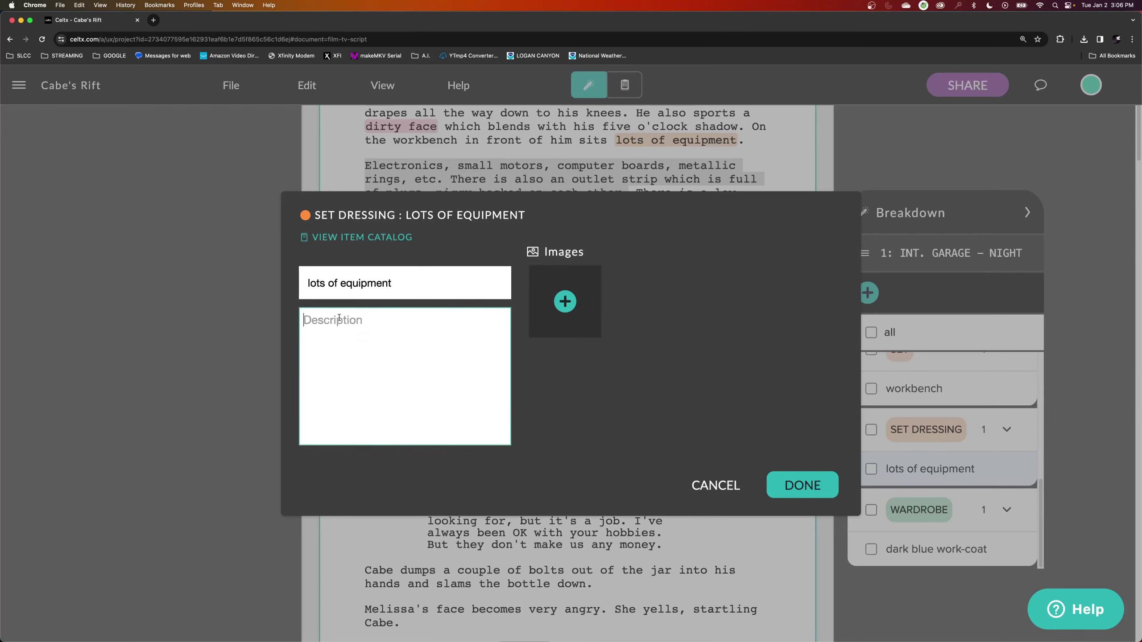
right_click(341, 330)
click(347, 384)
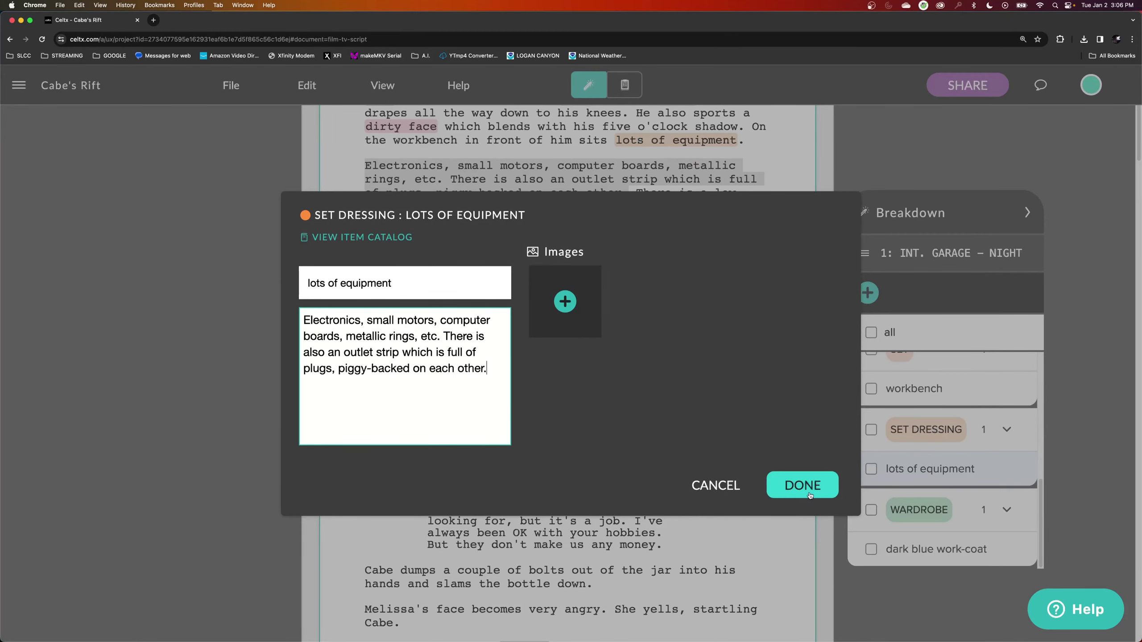
click(803, 484)
click(927, 469)
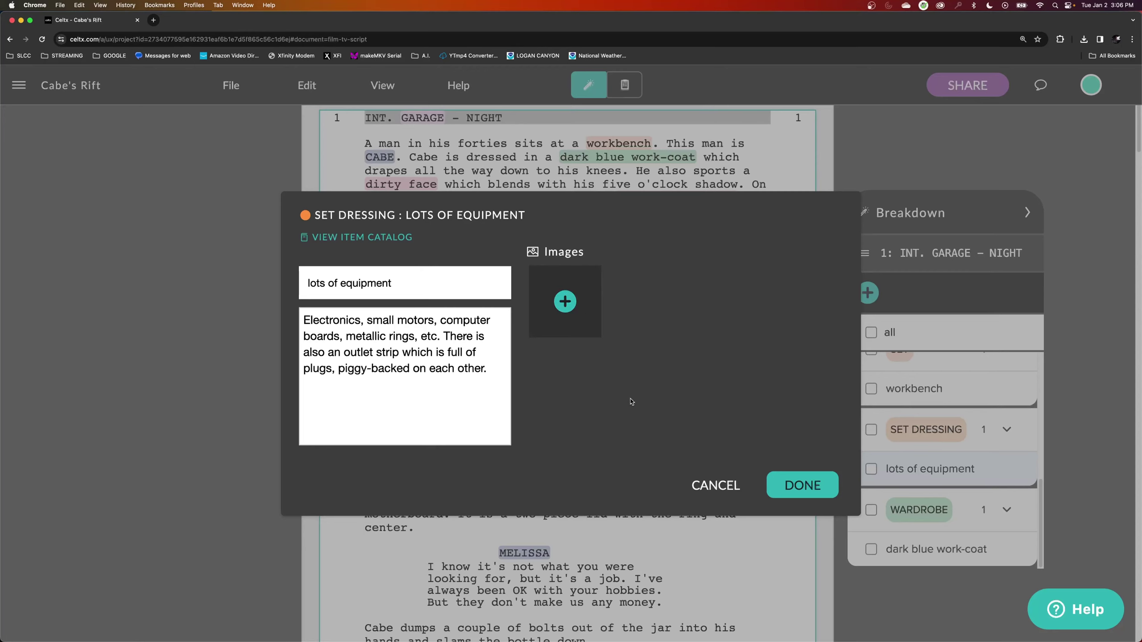
click(802, 485)
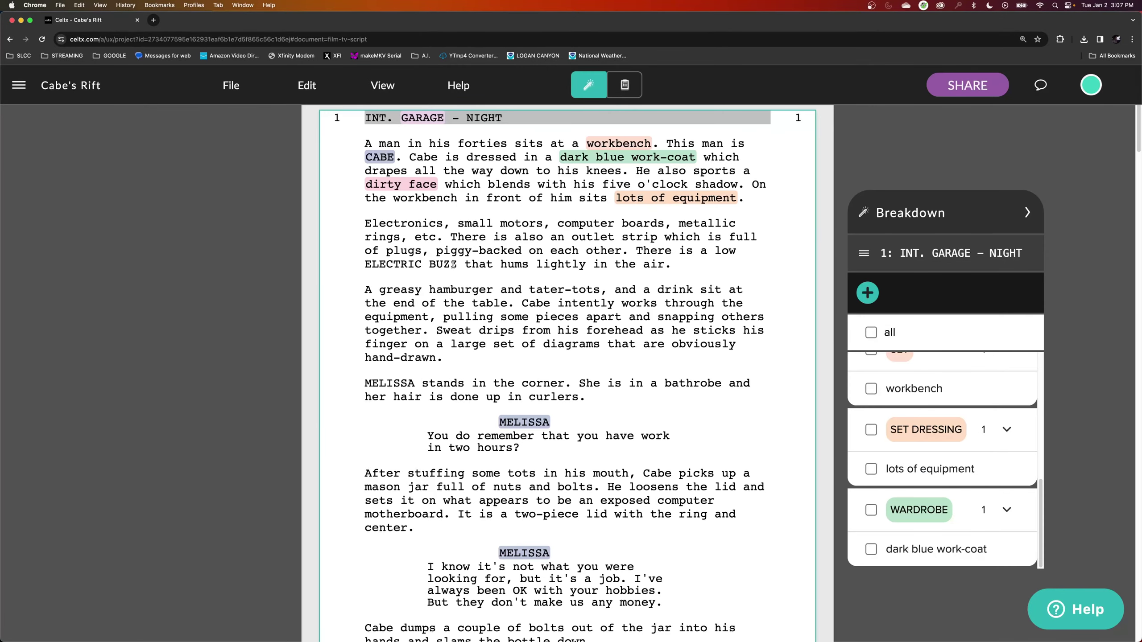
Tag ELECTRIC BUZZ as a Sound FX item, then begin selecting the hamburger phrase.
drag(457, 265, 366, 265)
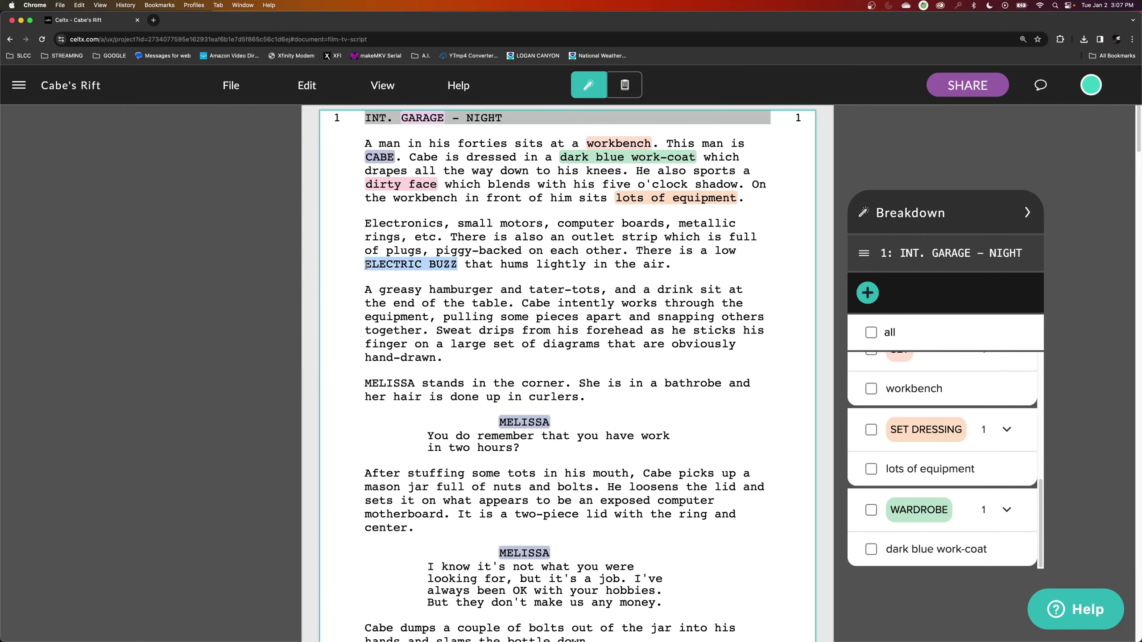
click(539, 240)
scroll(539, 360, down, 5)
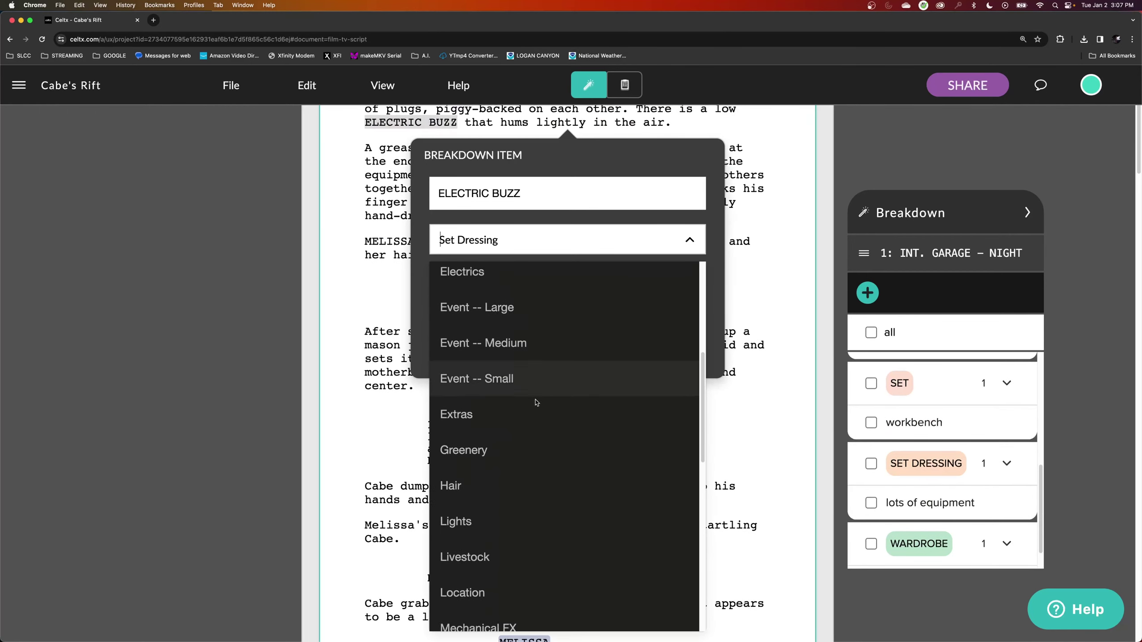
scroll(535, 402, down, 10)
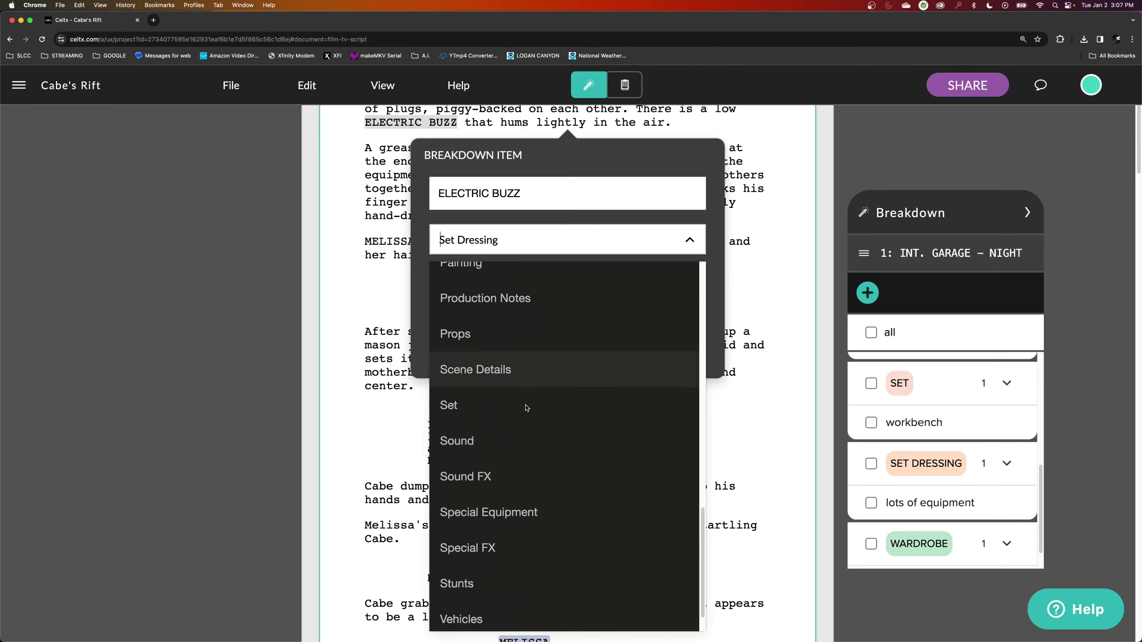
click(497, 476)
click(653, 353)
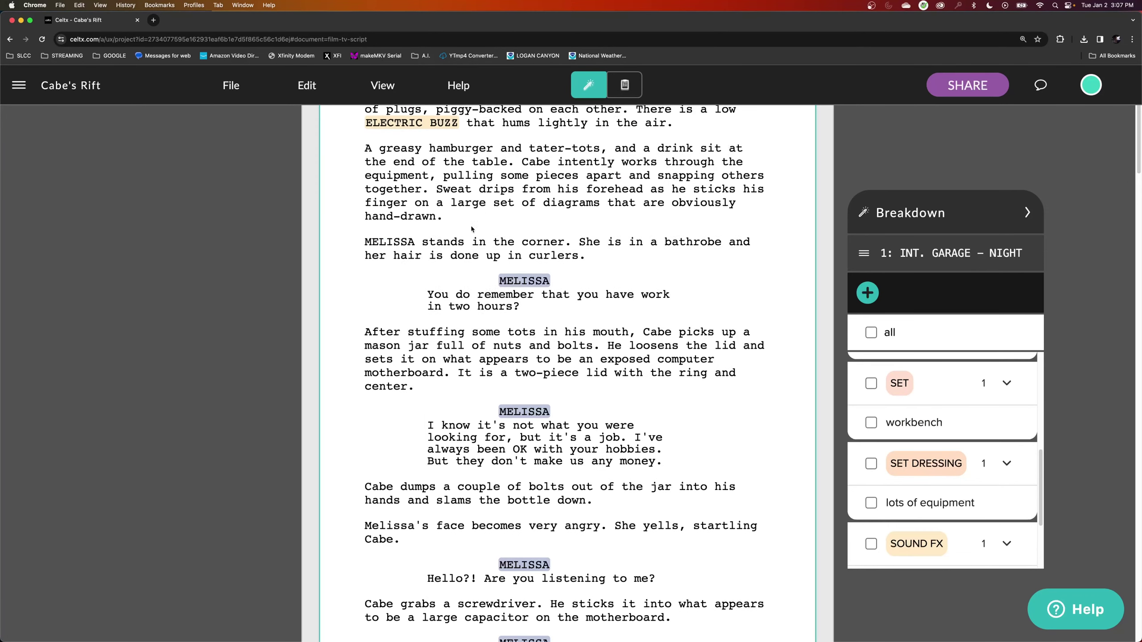
scroll(472, 228, up, 2)
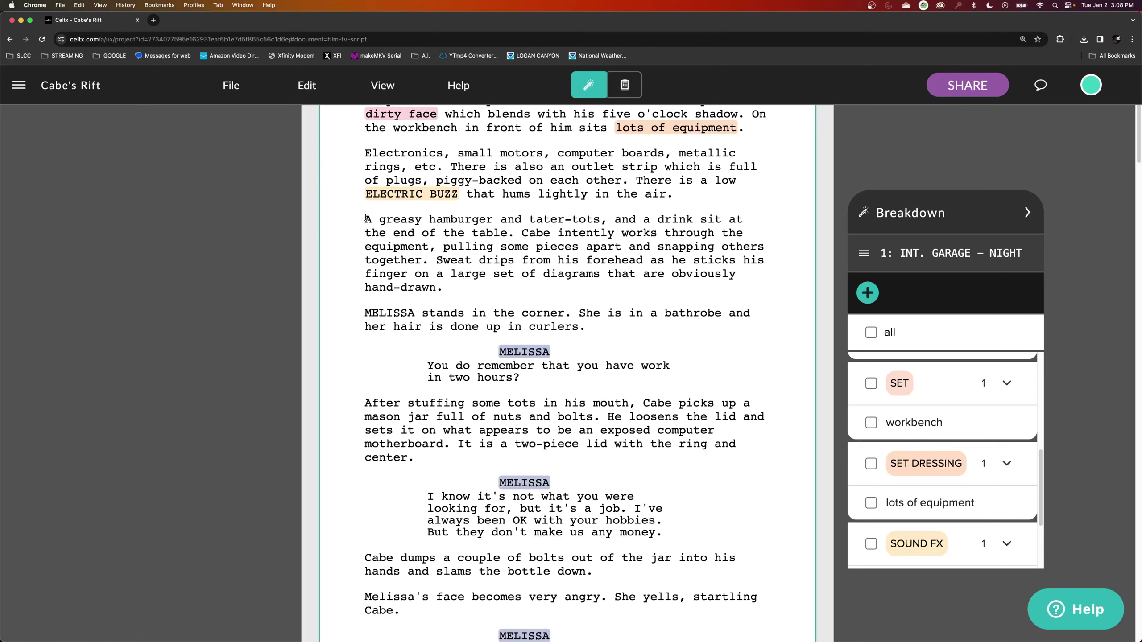
drag(365, 218, 512, 235)
drag(385, 219, 367, 220)
Tag 'A greasy hamburger and tater-tots, and a drink' as a Props item.
drag(367, 219, 692, 222)
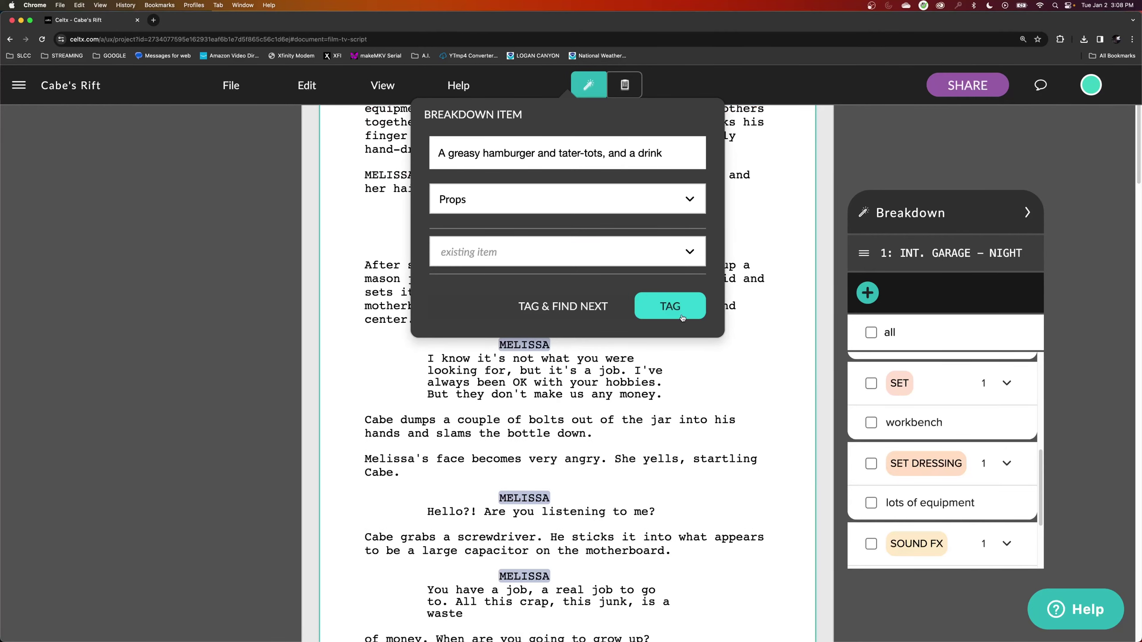
click(682, 318)
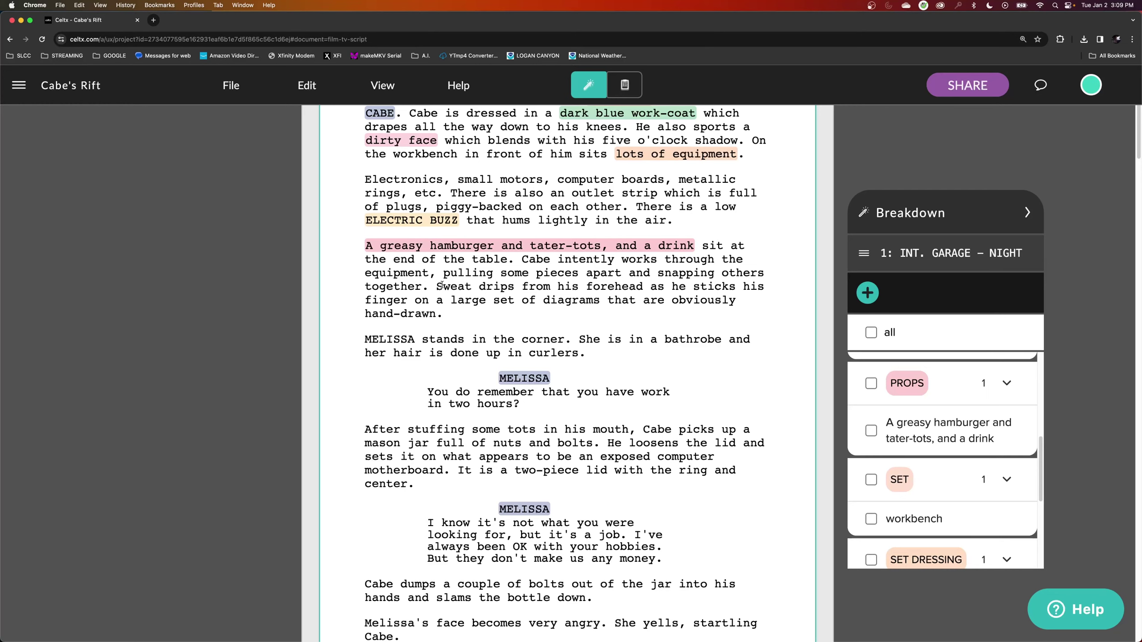
Tag the word 'Sweat' as a Makeup breakdown item.
drag(436, 287, 472, 288)
click(540, 240)
scroll(539, 439, down, 5)
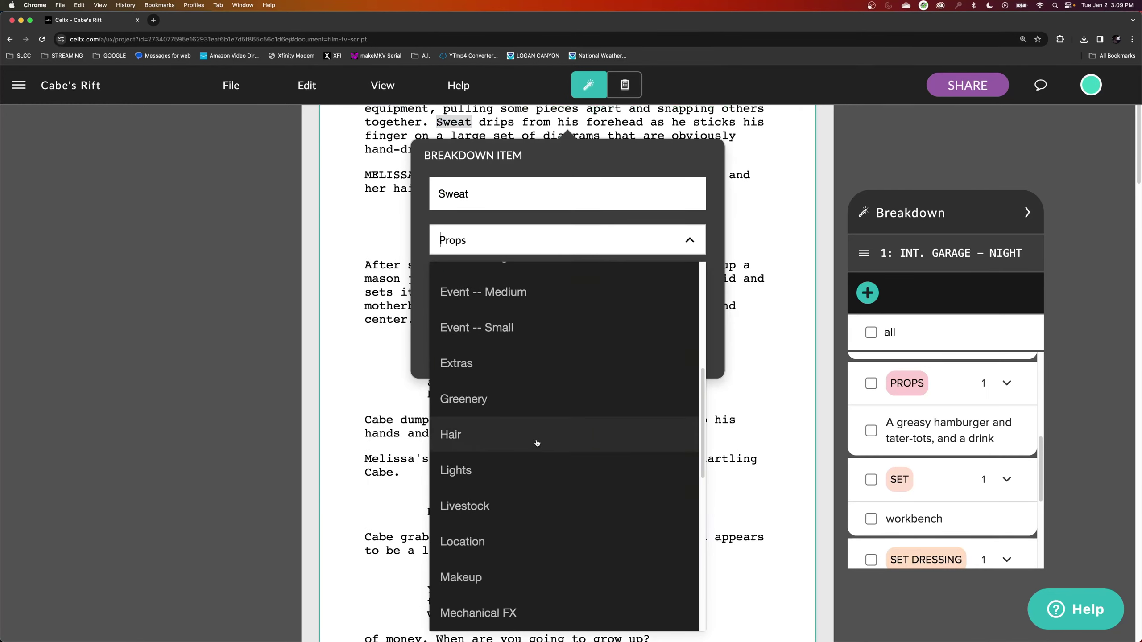
click(539, 440)
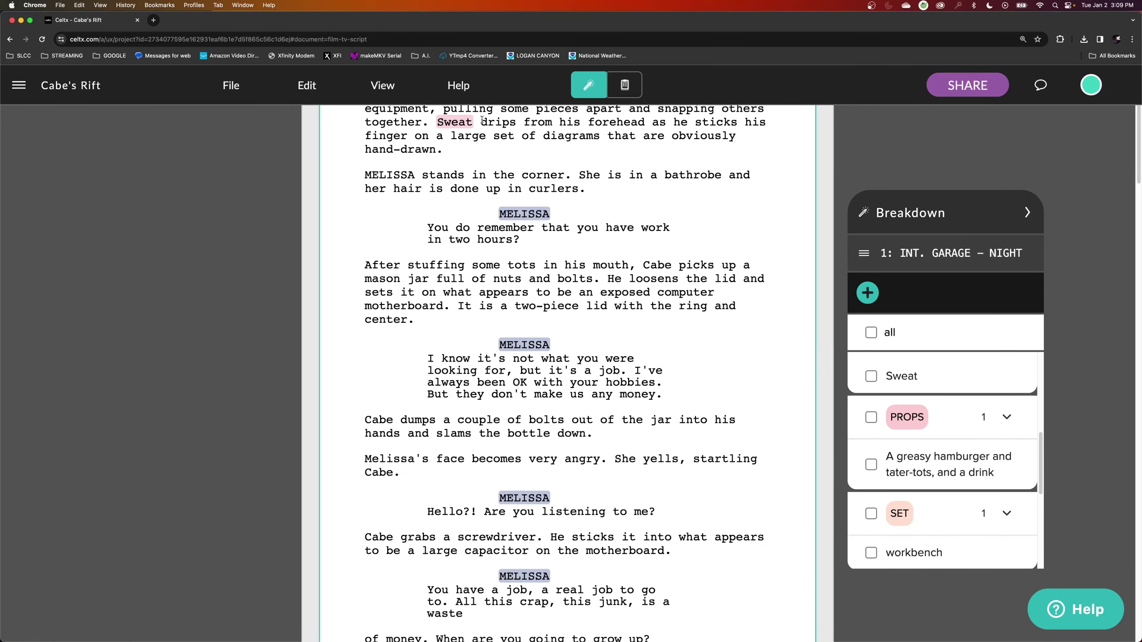
Set the Sweat description to 'For Cabe. drips from his forehead.'.
drag(481, 122, 642, 120)
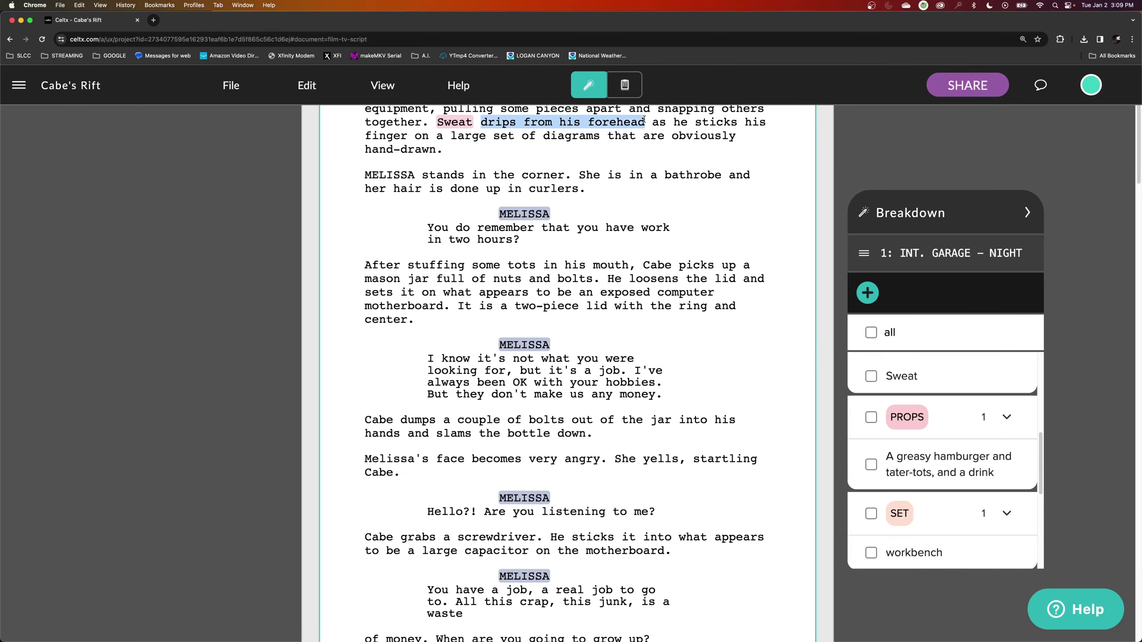
click(670, 345)
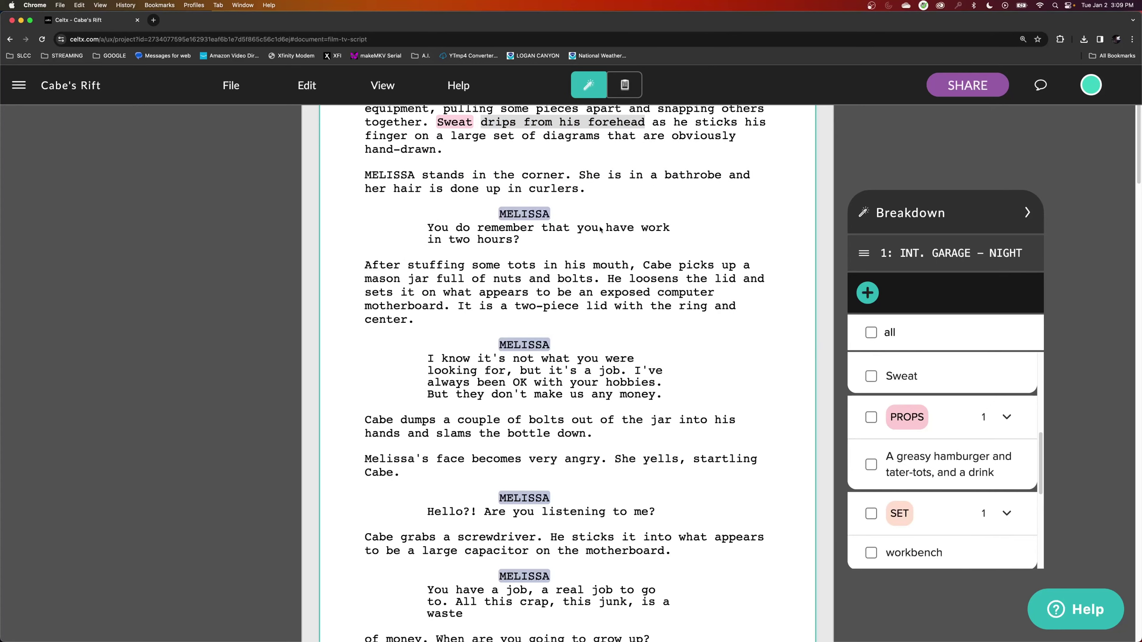
right_click(538, 121)
click(555, 142)
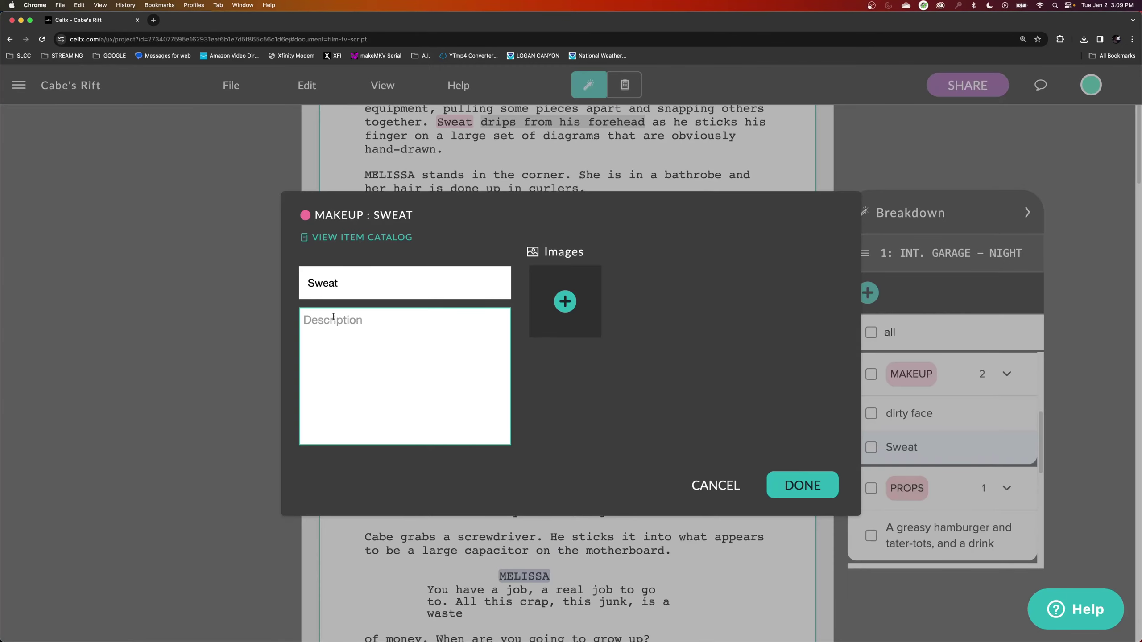
text(For Cabe.)
right_click(377, 324)
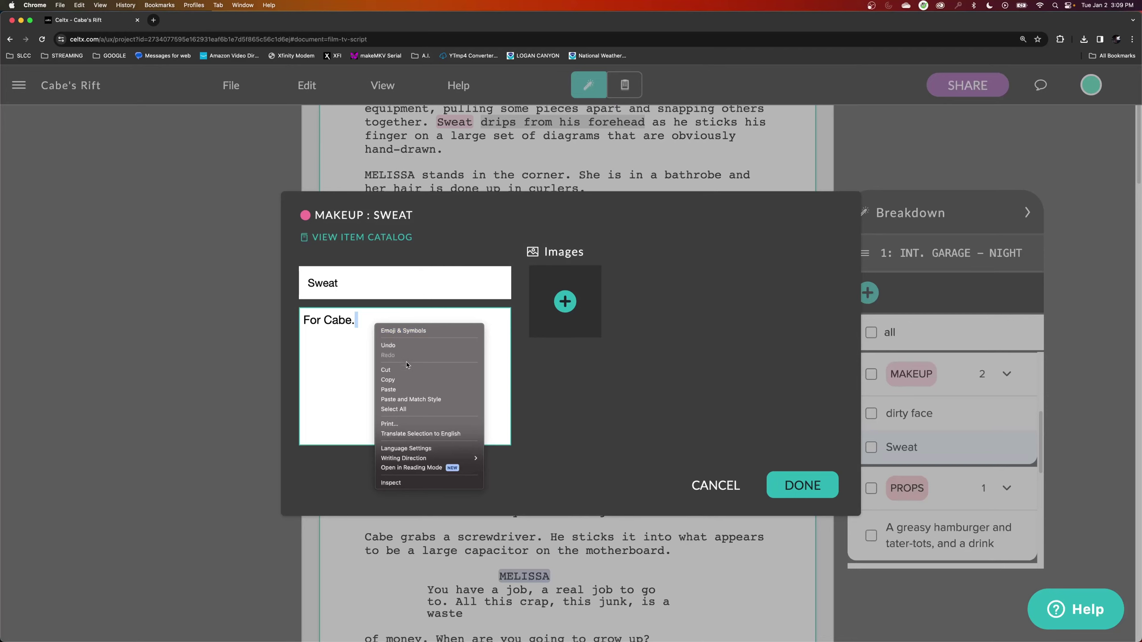
click(407, 389)
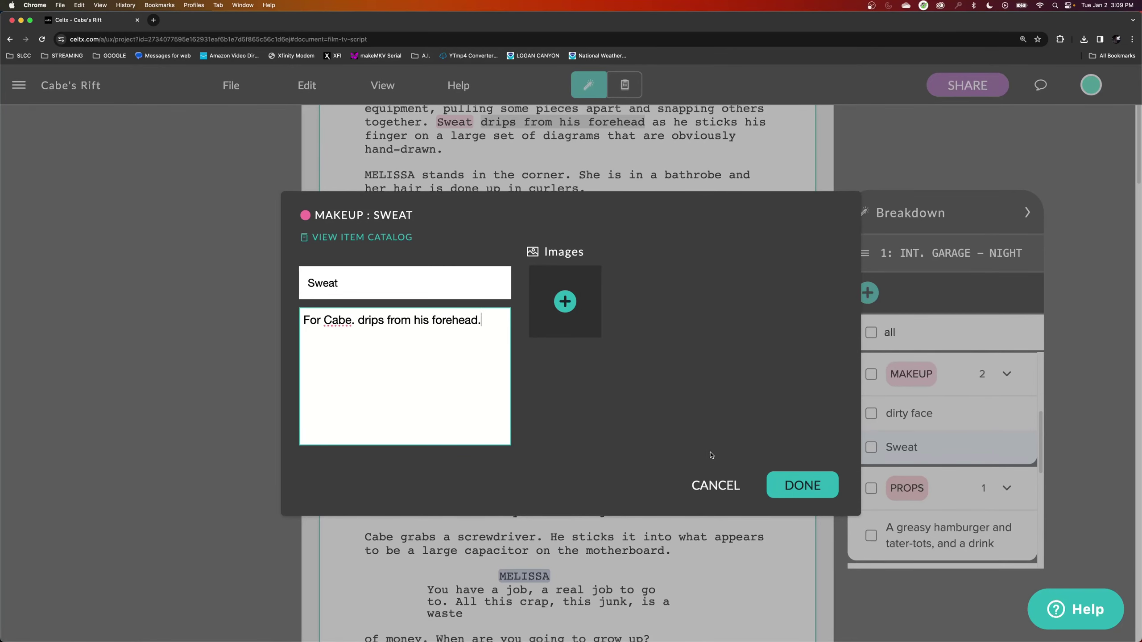
click(803, 487)
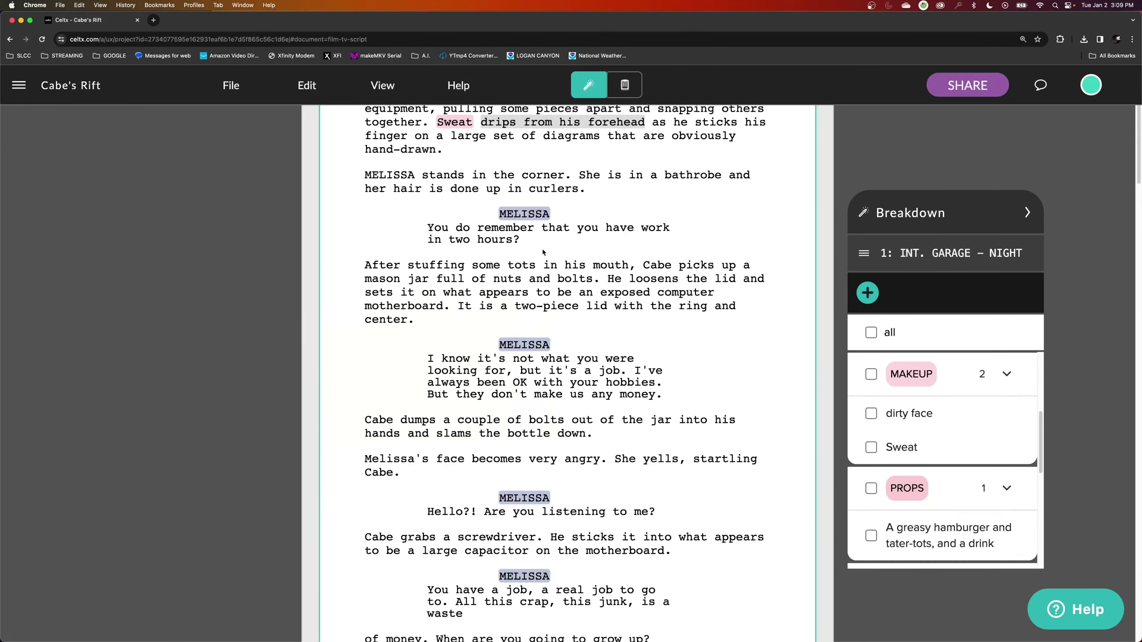
scroll(794, 347, up, 5)
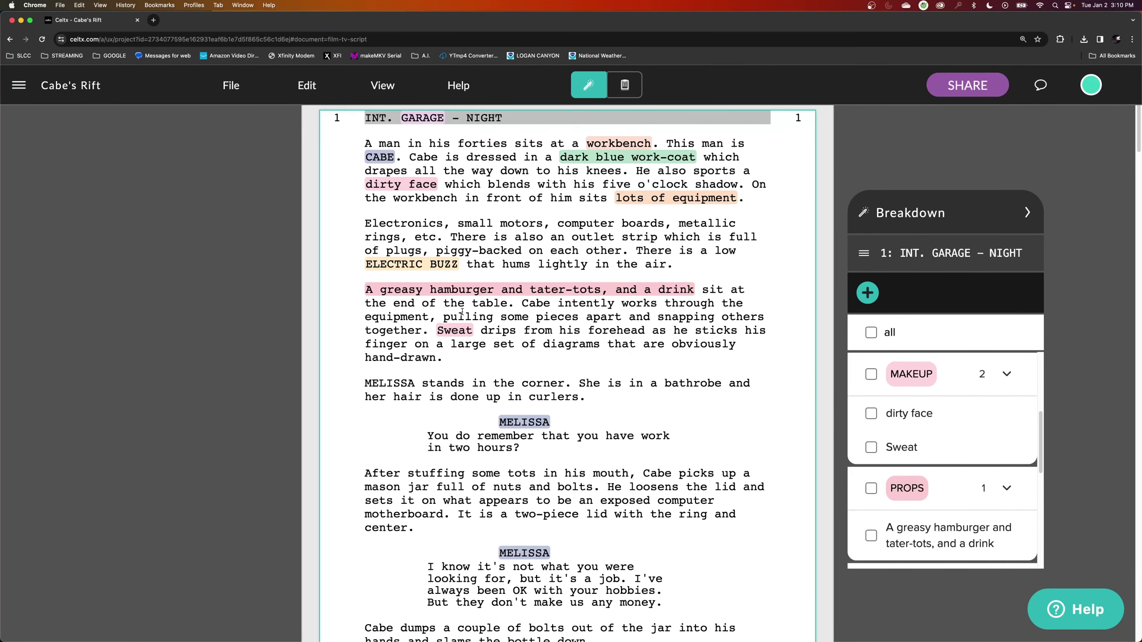
Open the Catalog and review the Location, Makeup and Props entries.
click(45, 92)
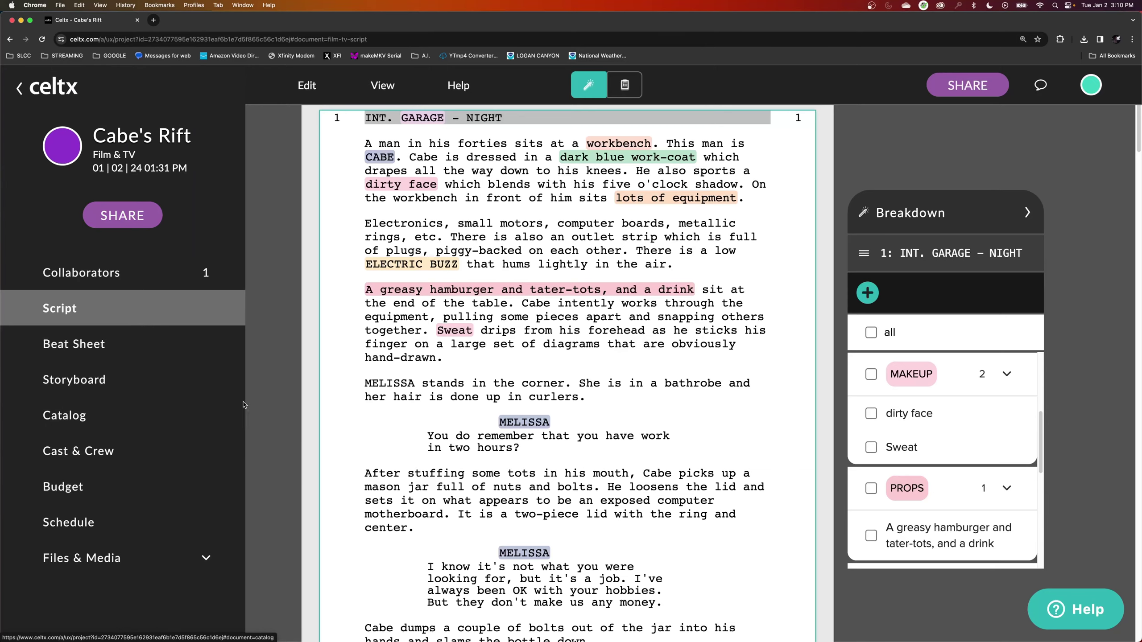
click(135, 424)
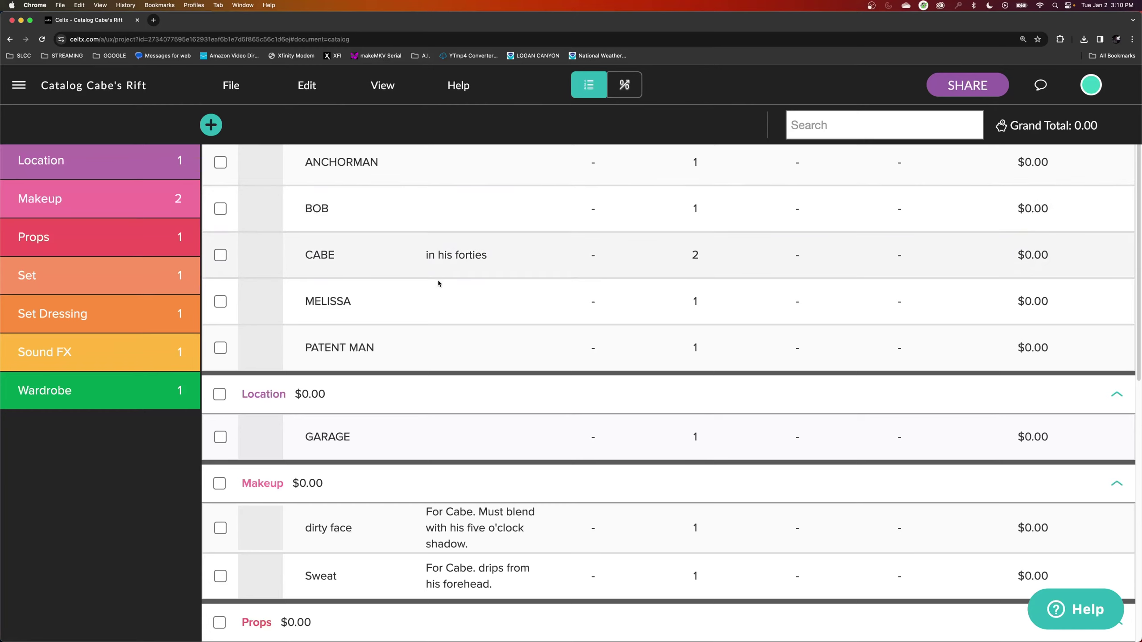
click(76, 165)
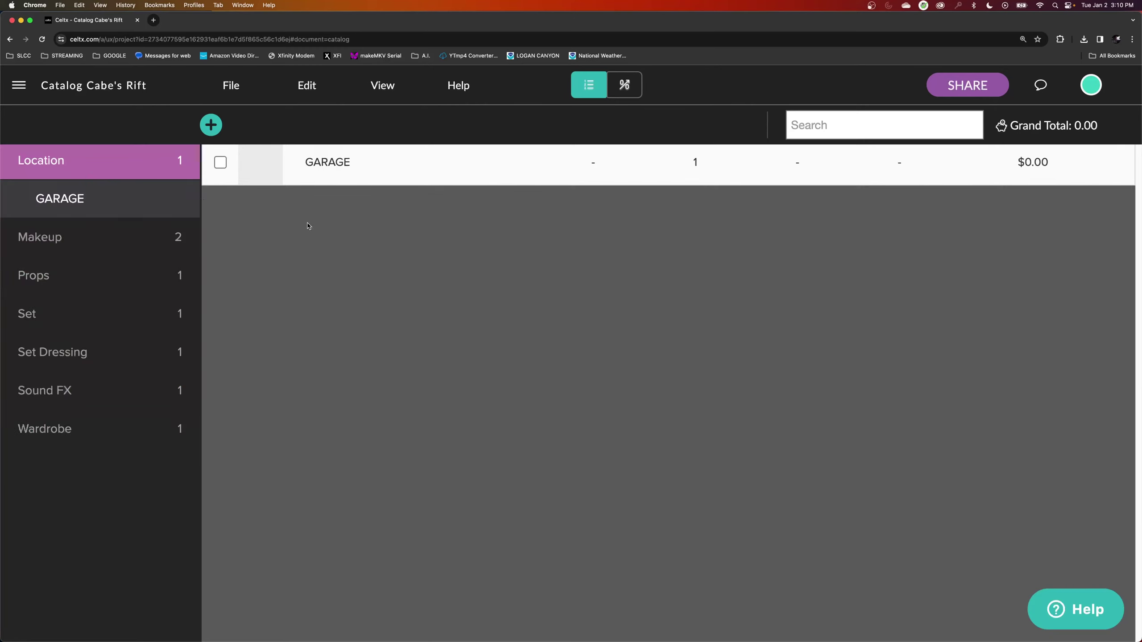
click(104, 242)
click(84, 313)
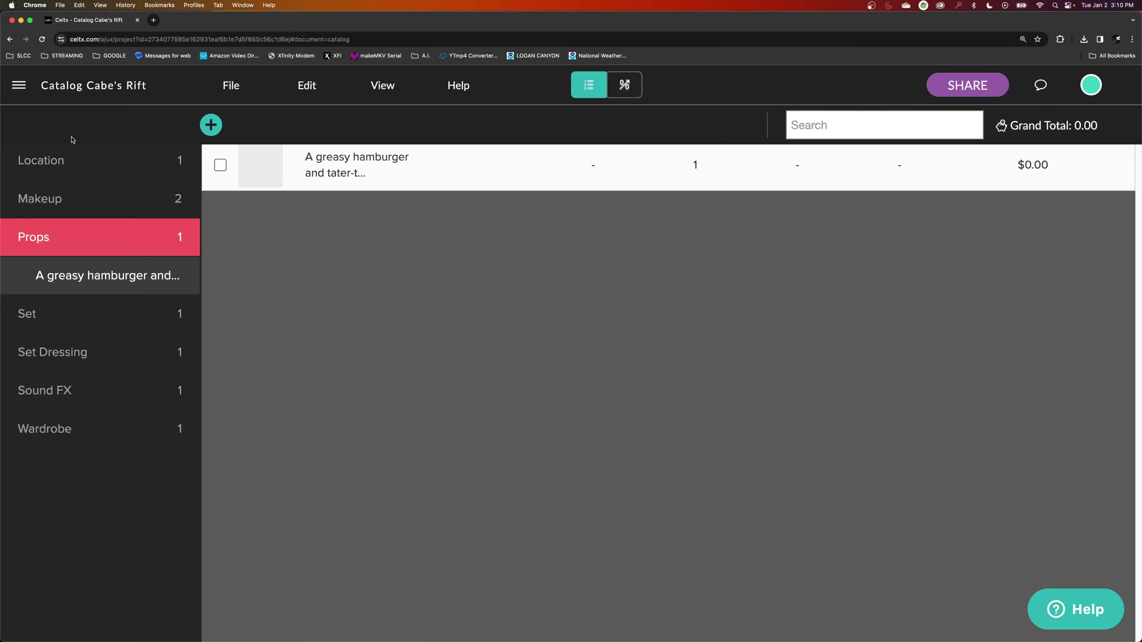
click(77, 98)
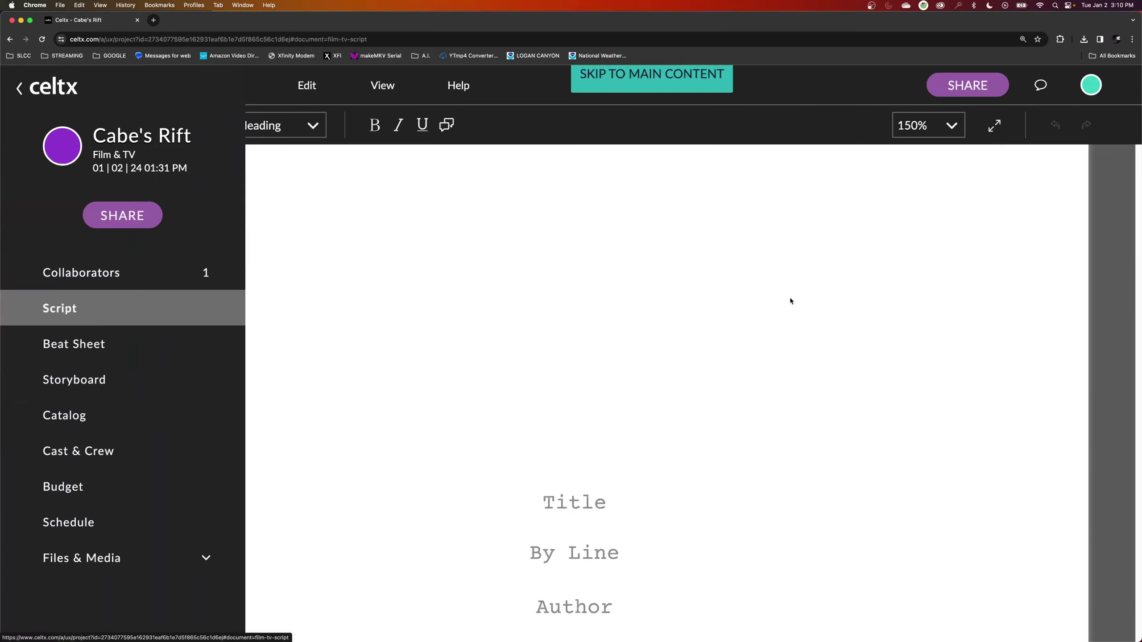
Return to the Cabe.pdf script in Breakdown mode and scroll through the scenes' existing tags.
click(947, 347)
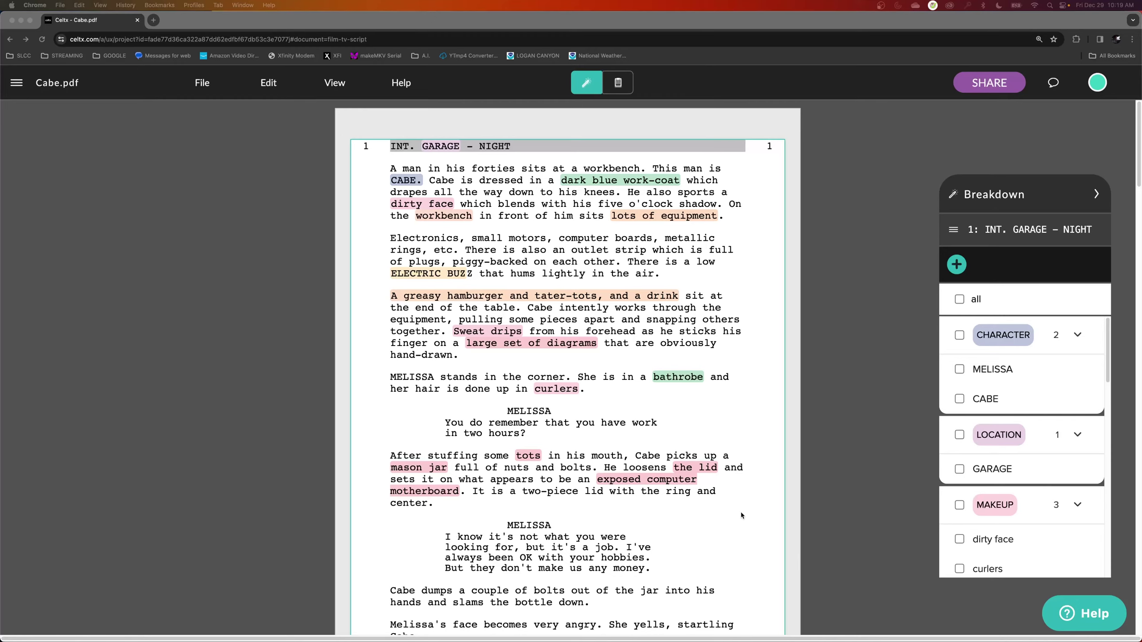
scroll(735, 503, down, 15)
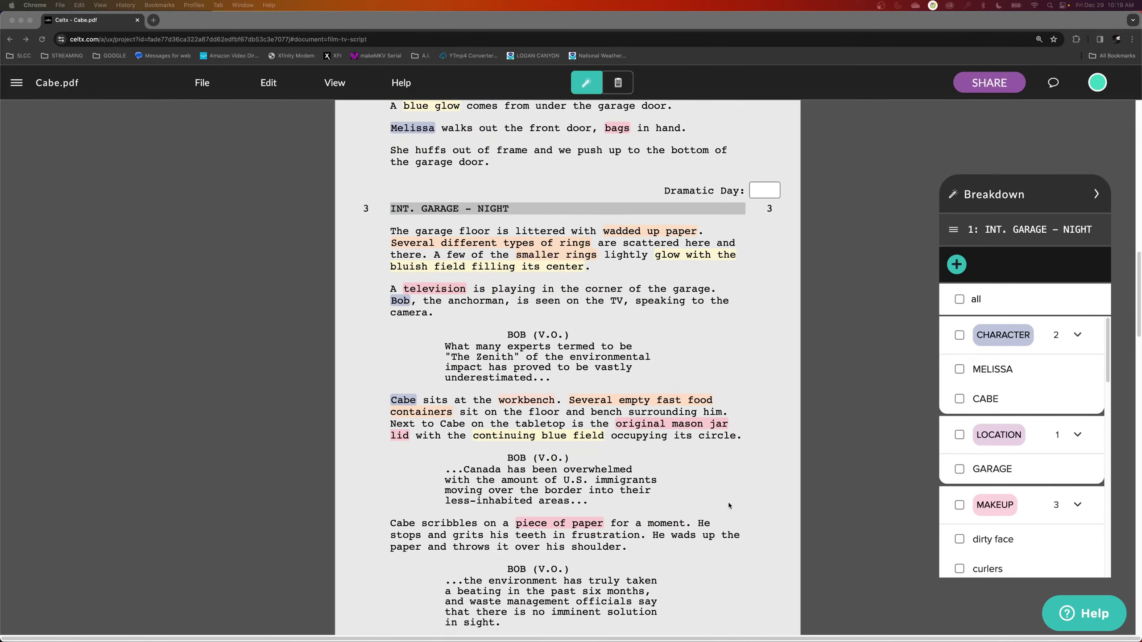
scroll(729, 505, down, 15)
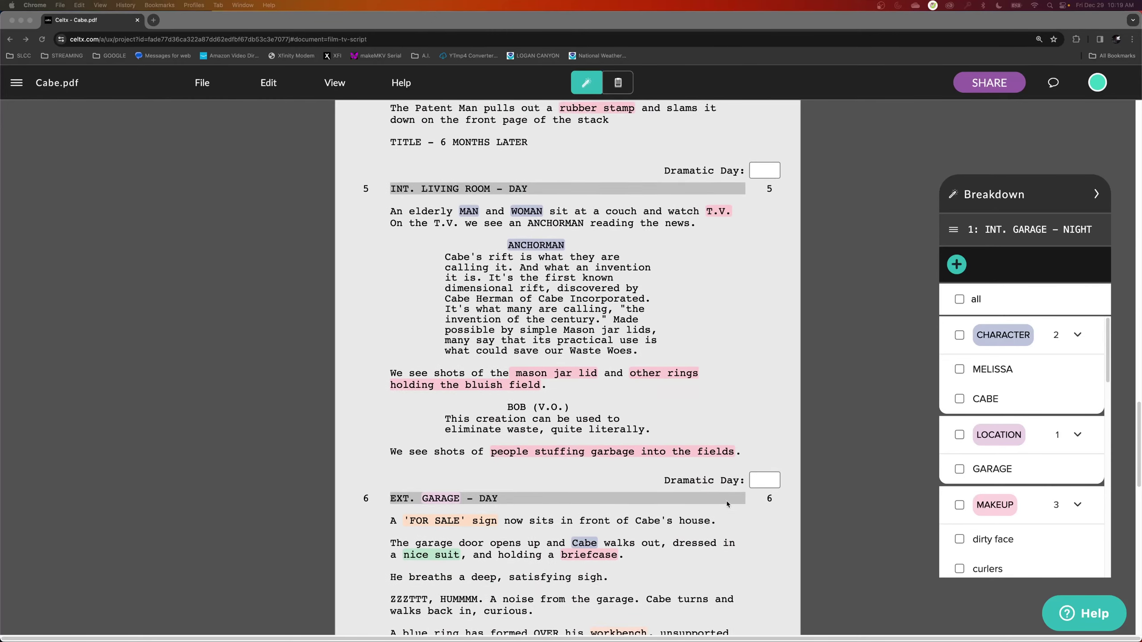
scroll(726, 501, down, 15)
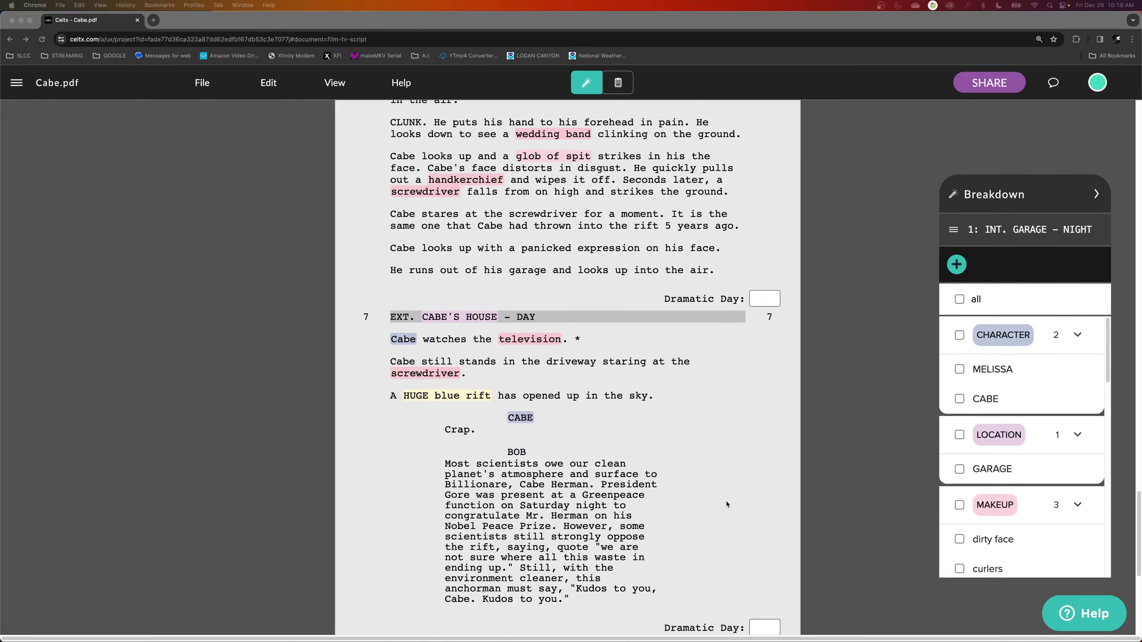
scroll(724, 501, up, 10)
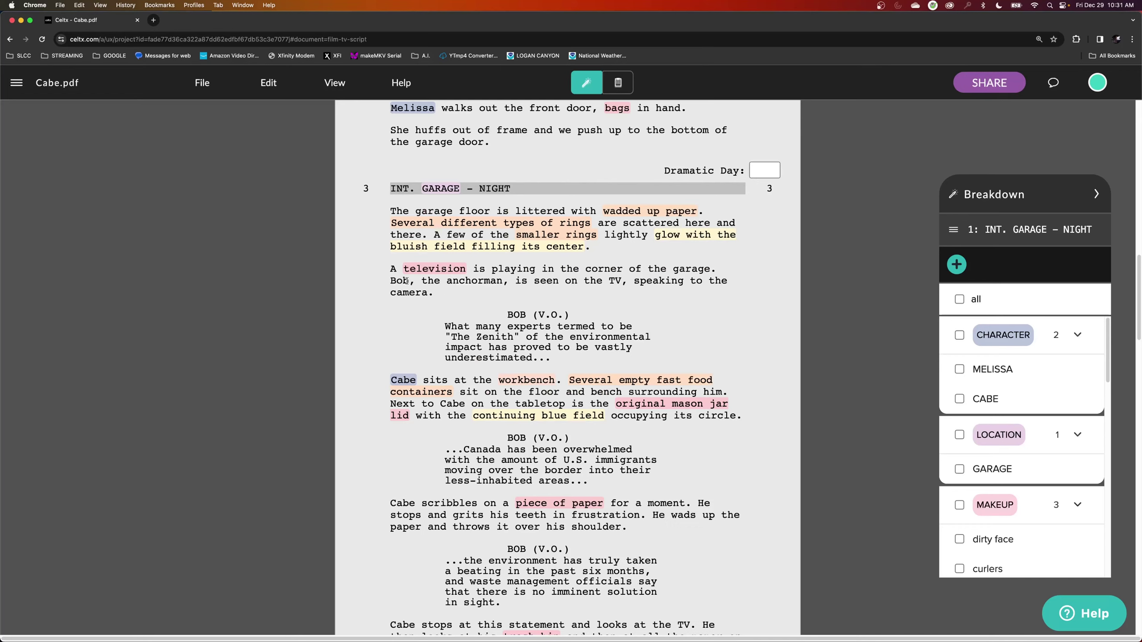
Tag Bob the anchorman in scene 3 as a Character linked to the existing BOB entry.
drag(407, 281, 391, 285)
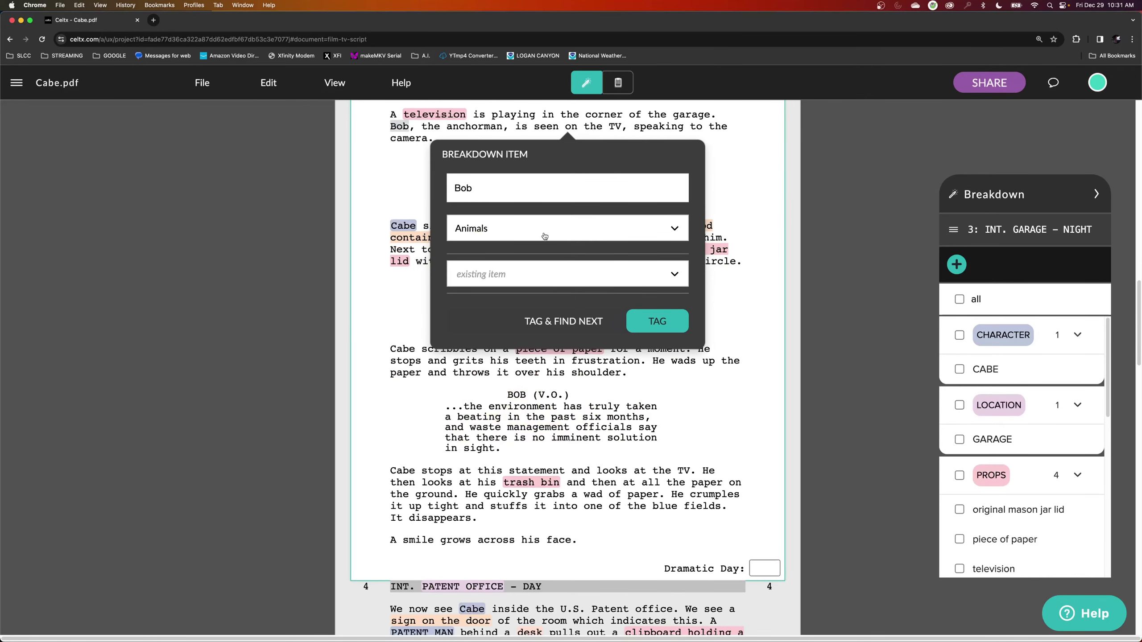
click(544, 235)
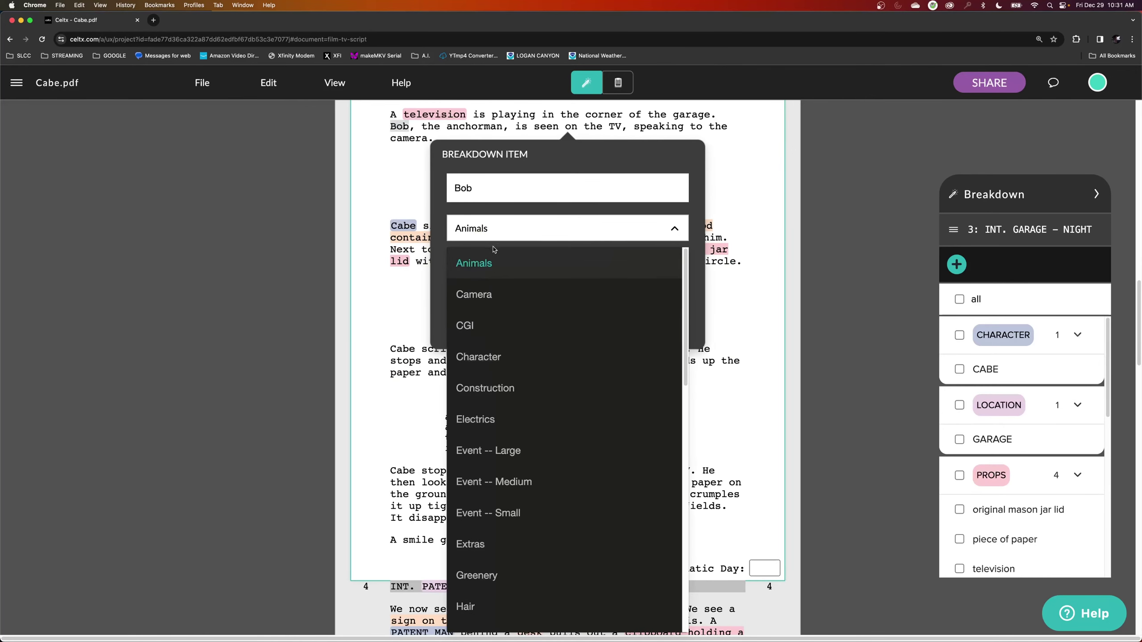
click(517, 366)
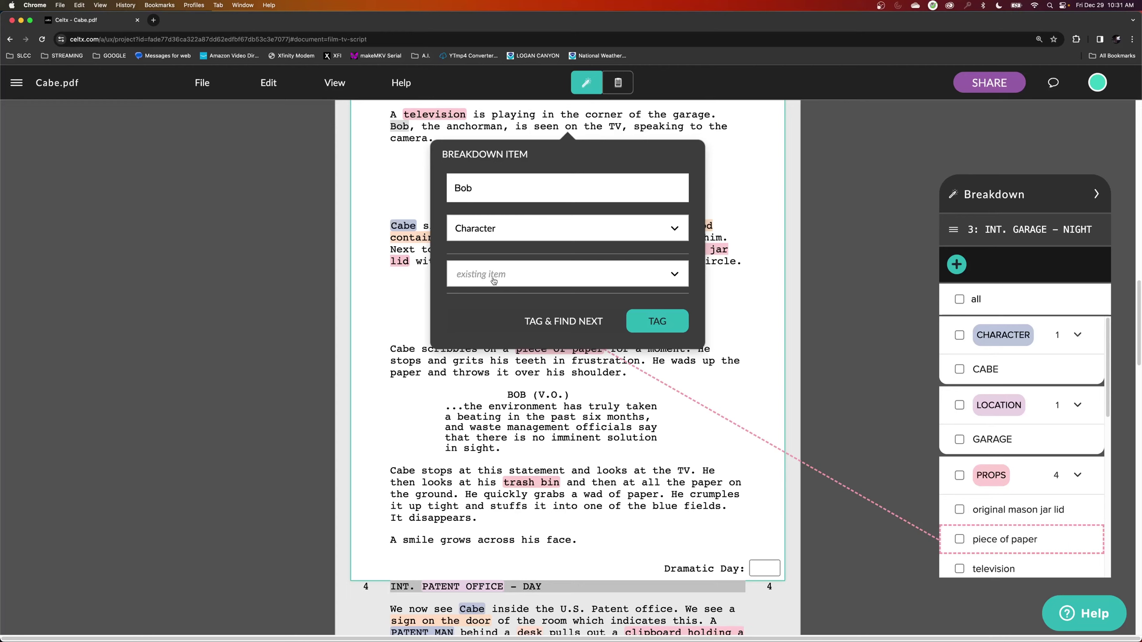
click(665, 279)
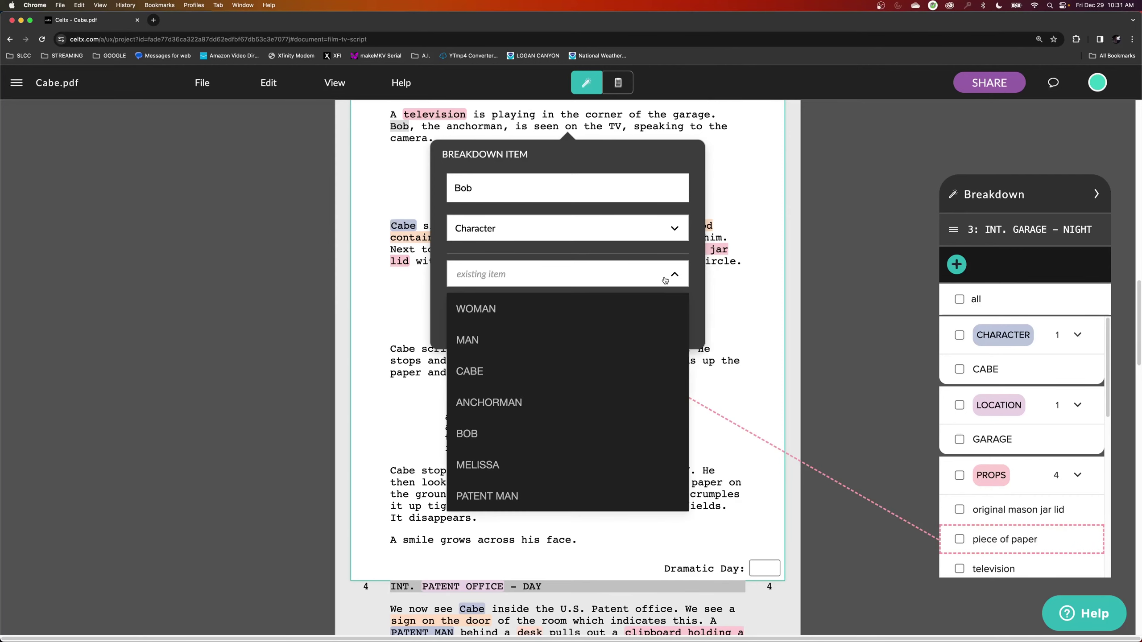
click(503, 437)
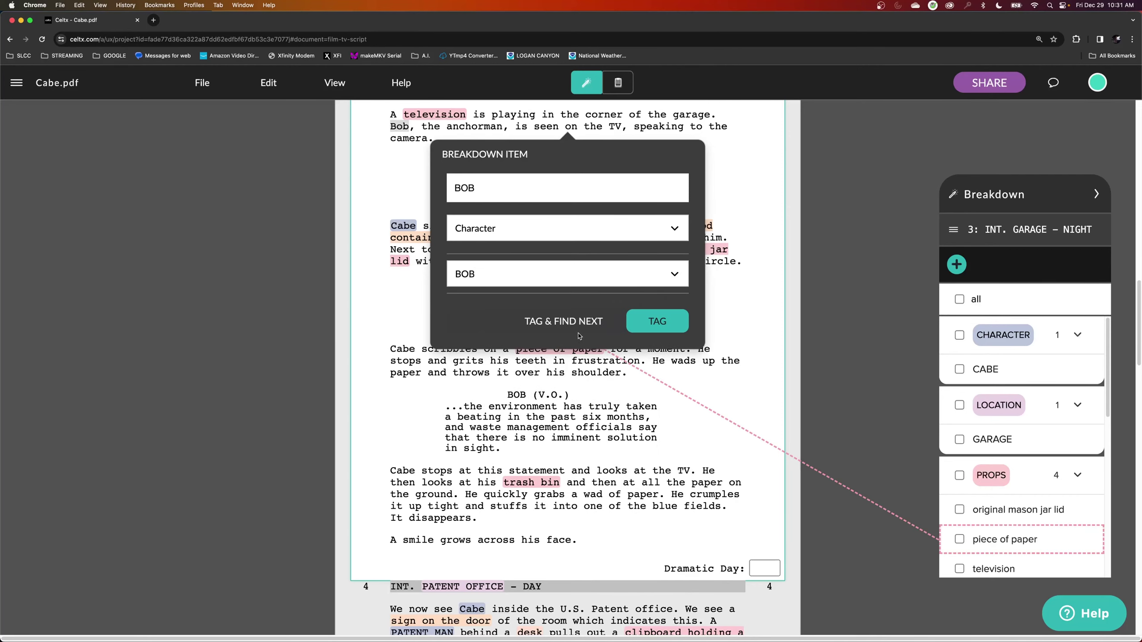
click(655, 332)
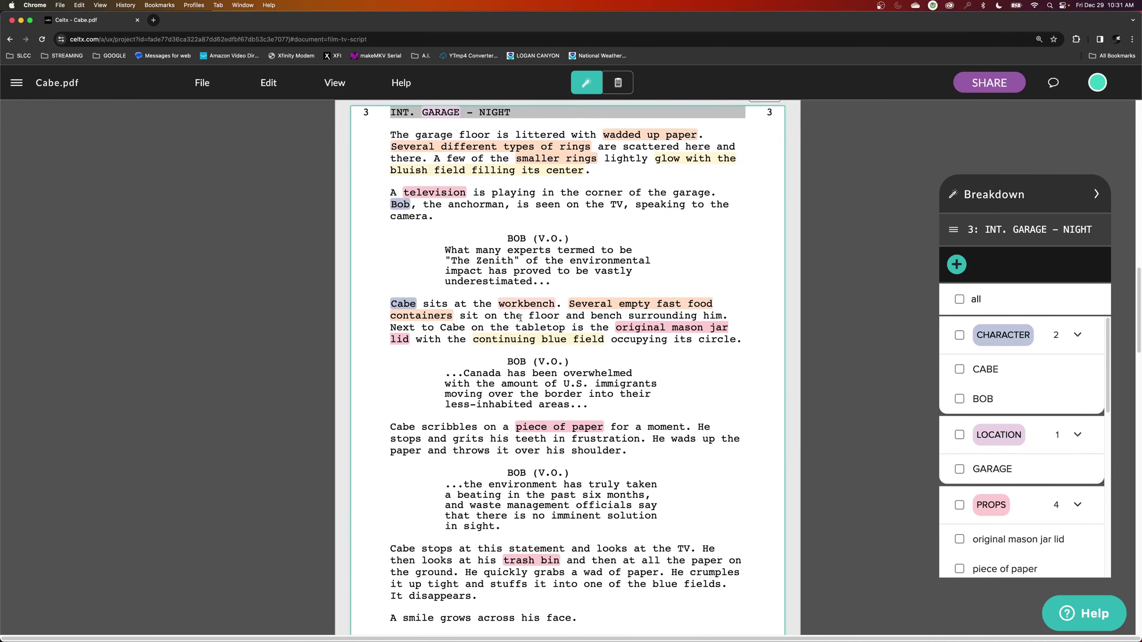
scroll(519, 320, down, 3)
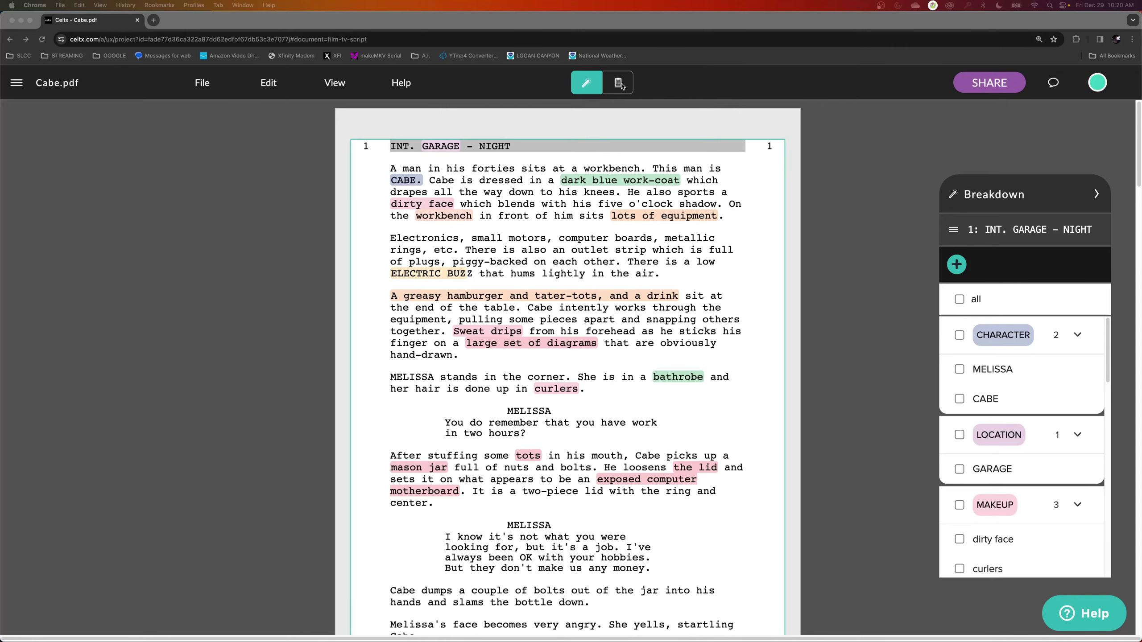
Switch Cabe.pdf to the breakdown report and scroll through each scene's characters, props and effects.
click(619, 85)
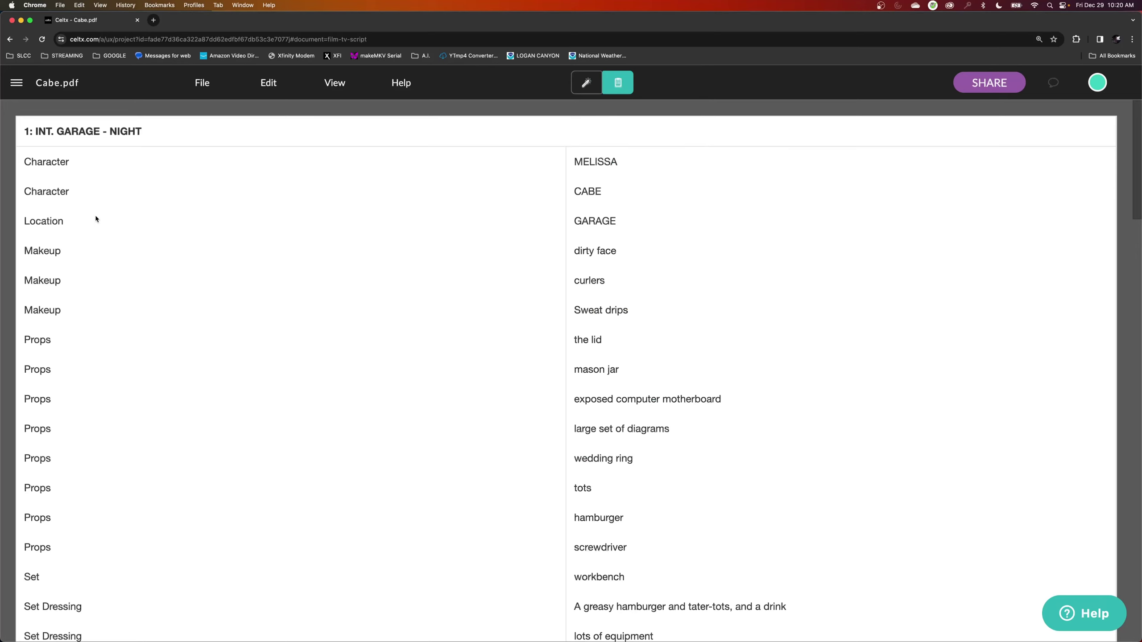
scroll(96, 219, down, 8)
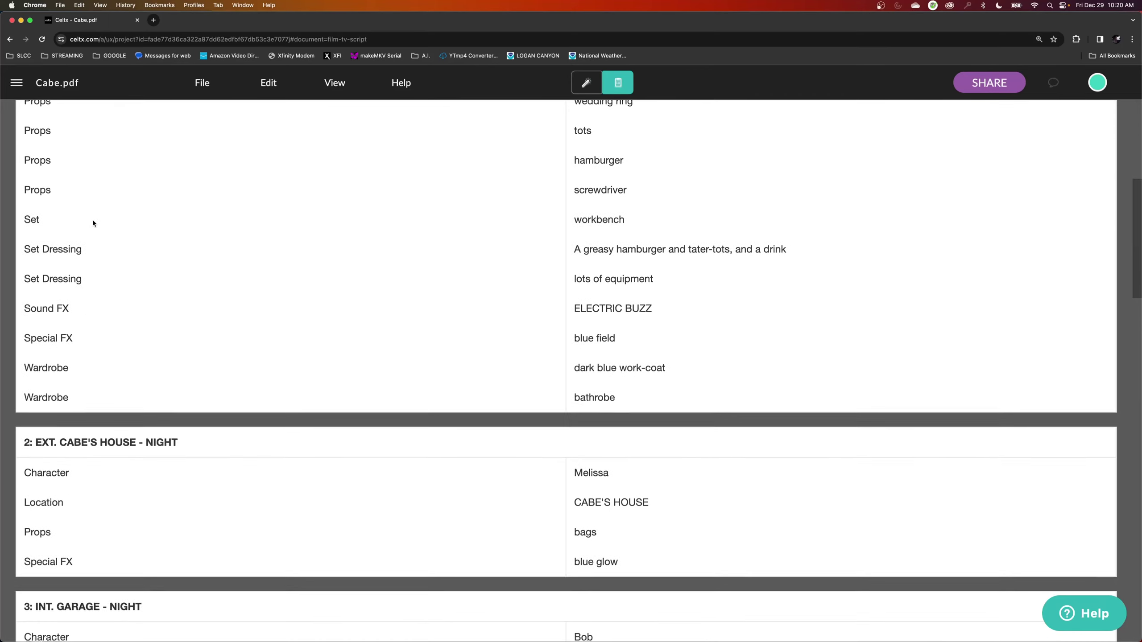
scroll(92, 223, up, 6)
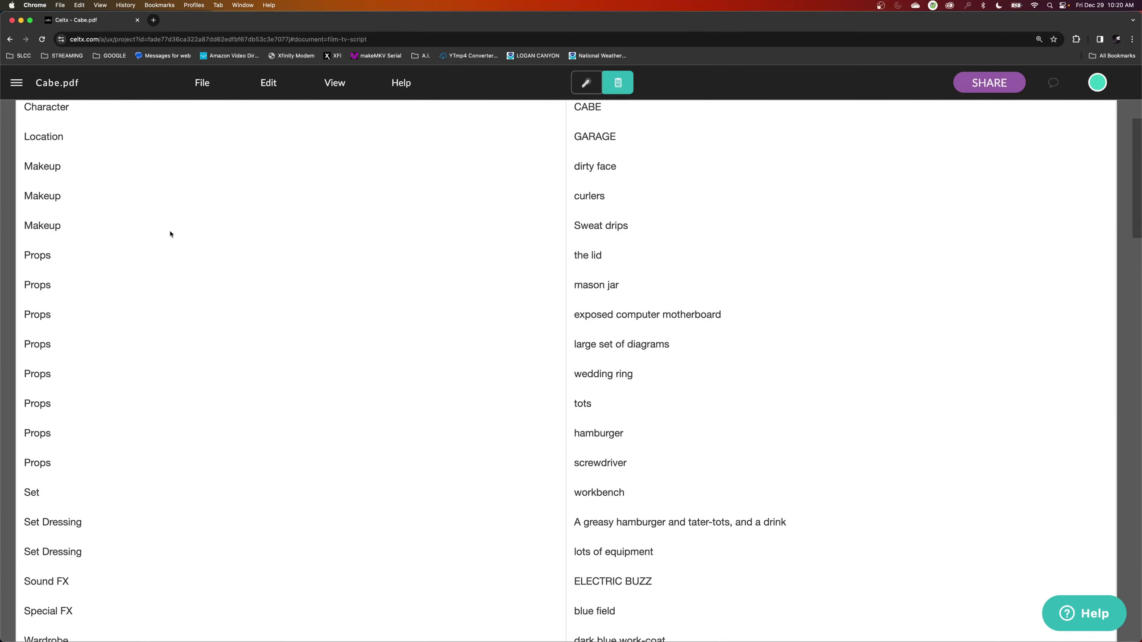
scroll(170, 233, up, 2)
scroll(170, 234, down, 7)
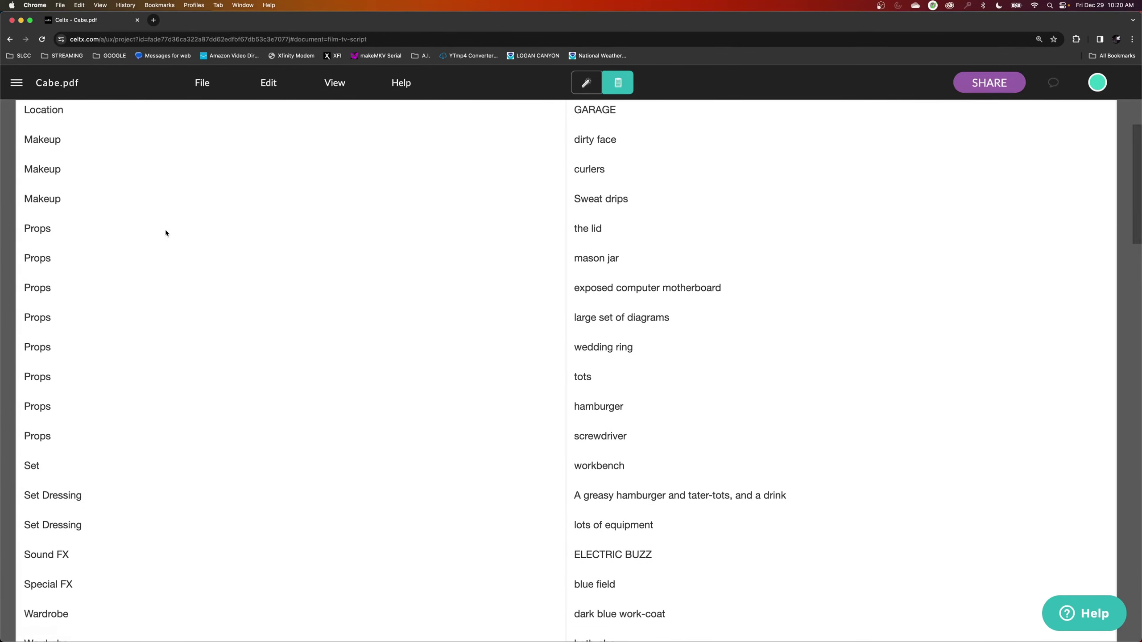
scroll(231, 253, down, 6)
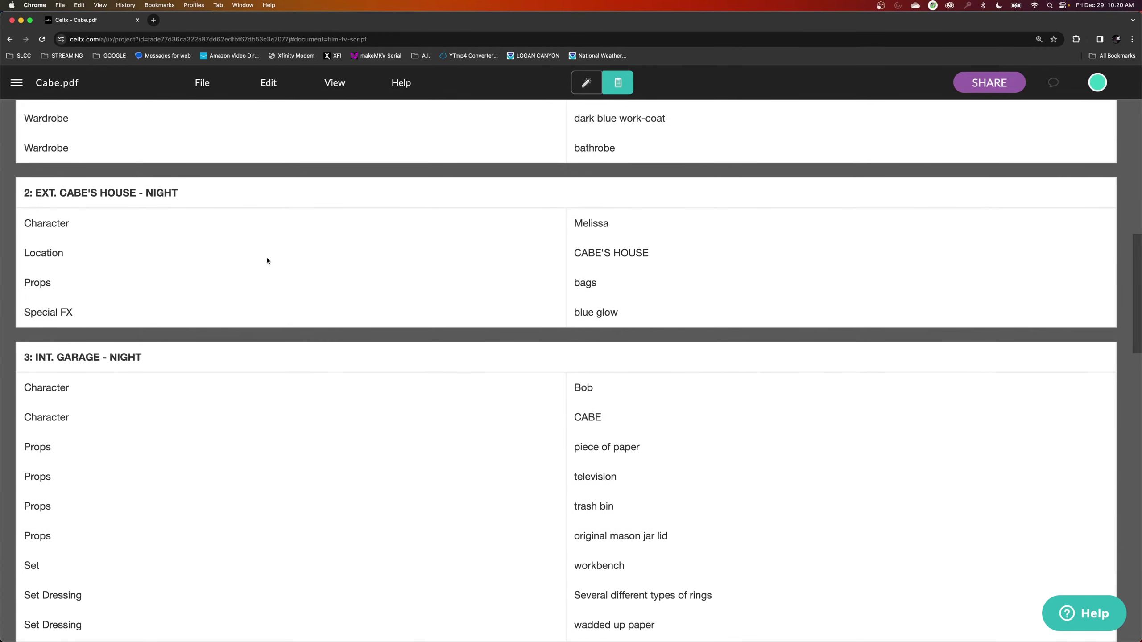
scroll(267, 256, down, 1)
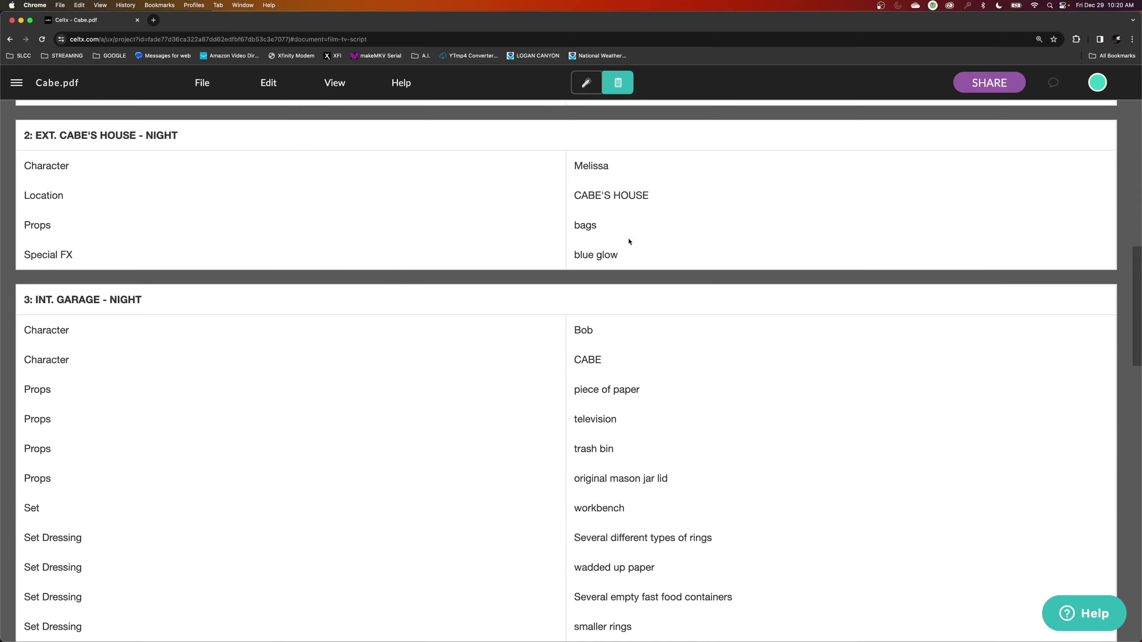
scroll(557, 301, down, 6)
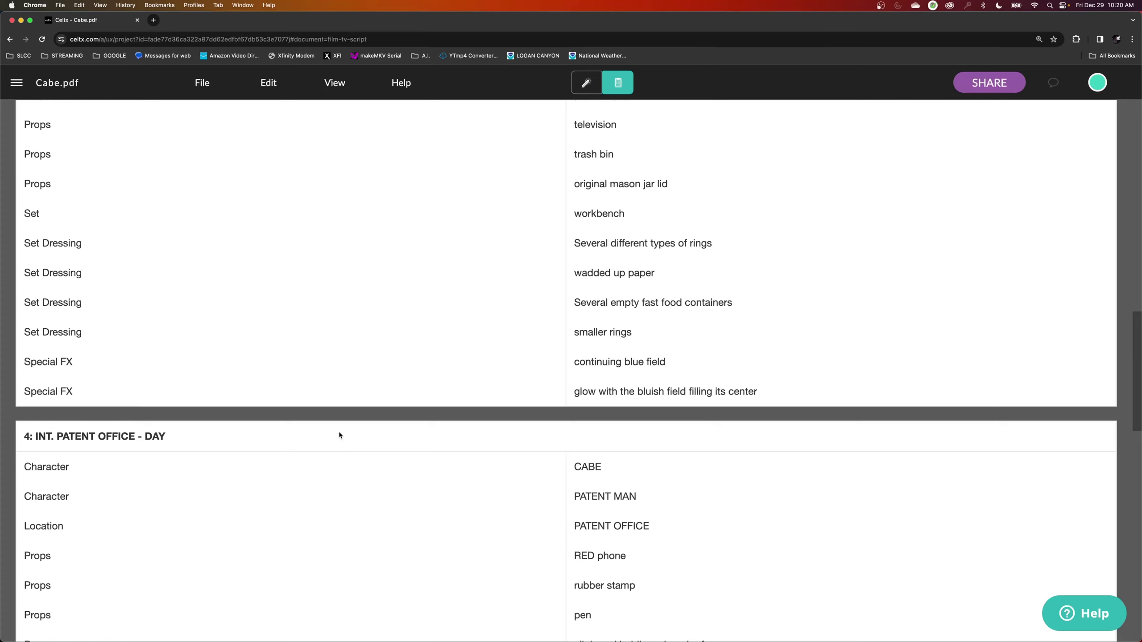
scroll(339, 432, up, 2)
scroll(346, 420, up, 2)
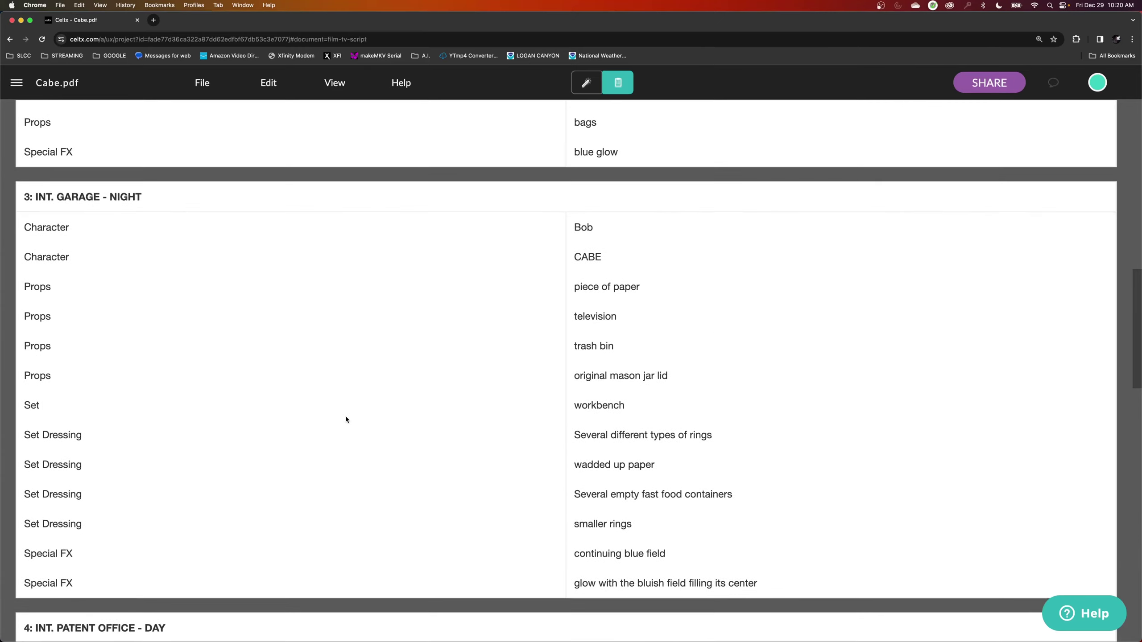
scroll(346, 418, up, 1)
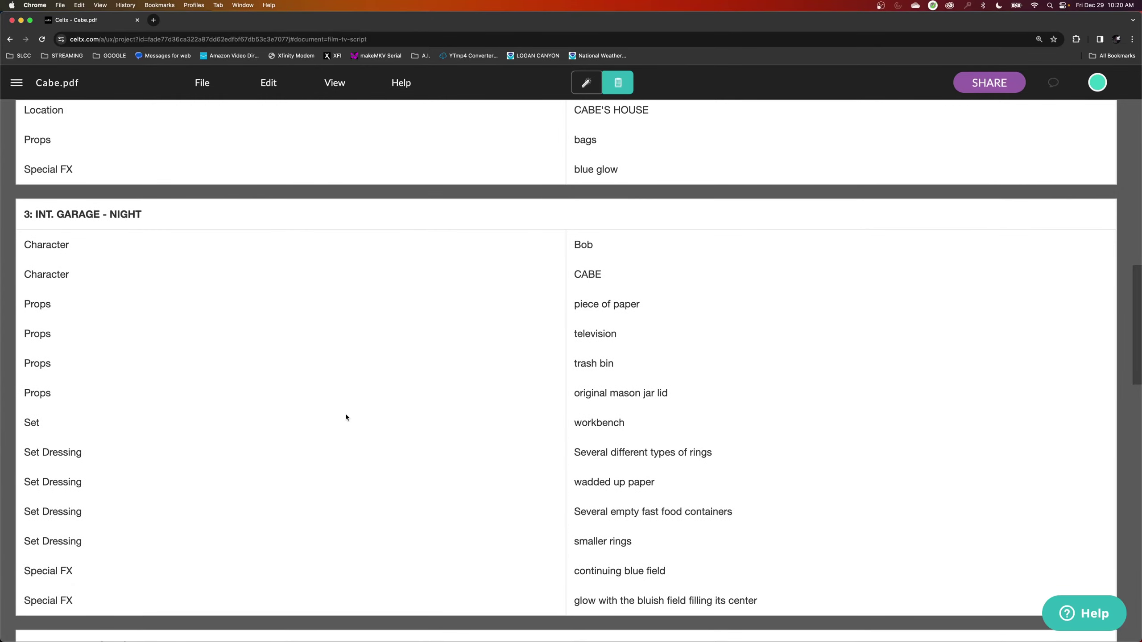
scroll(367, 412, down, 1)
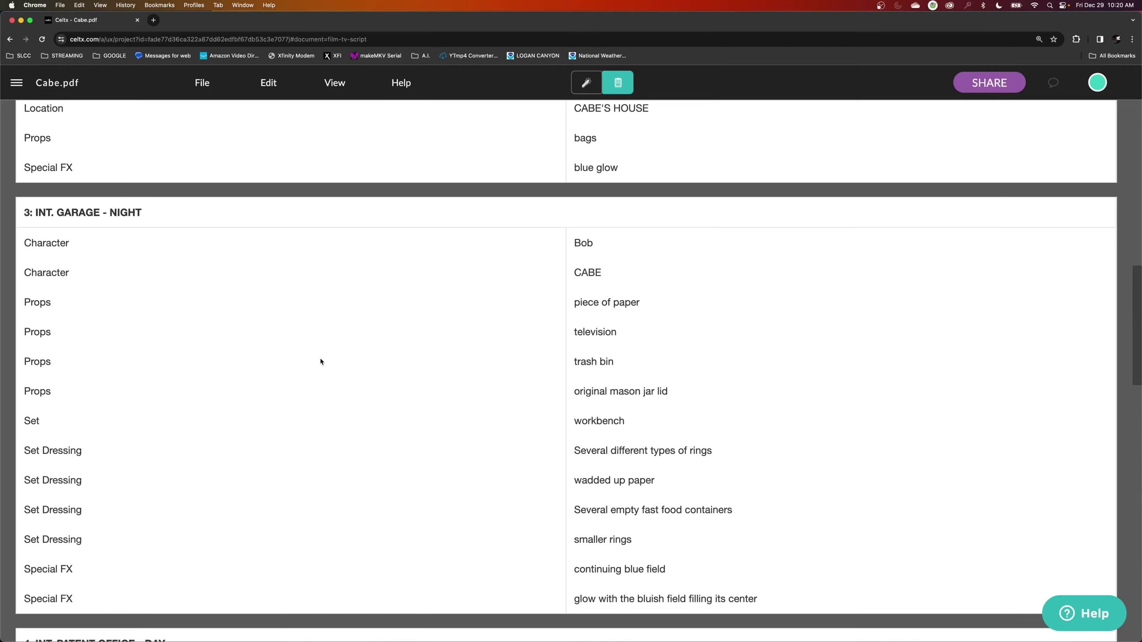
scroll(321, 364, up, 5)
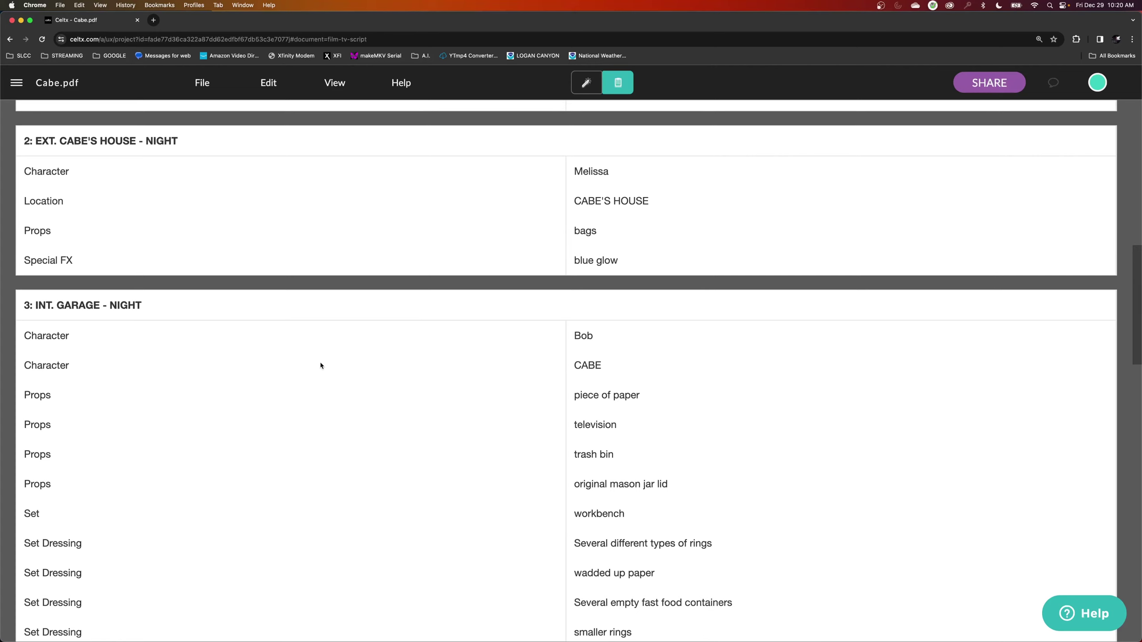
scroll(321, 366, up, 15)
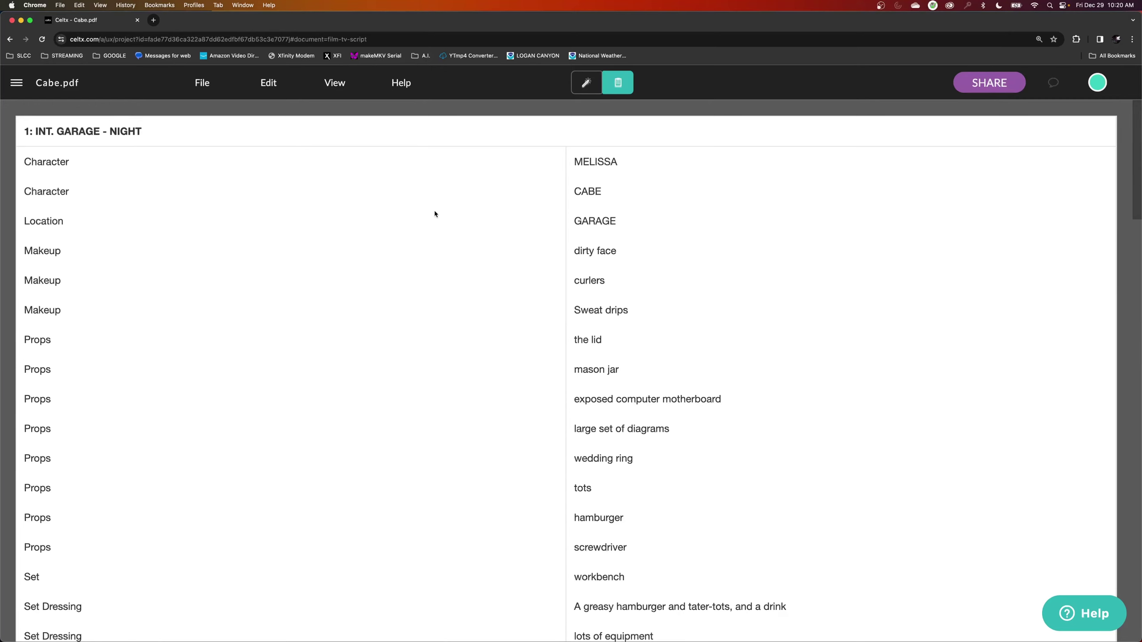
Open the project drawer listing Script, Beat Sheet, Catalog and Cast & Crew beside the report.
click(17, 88)
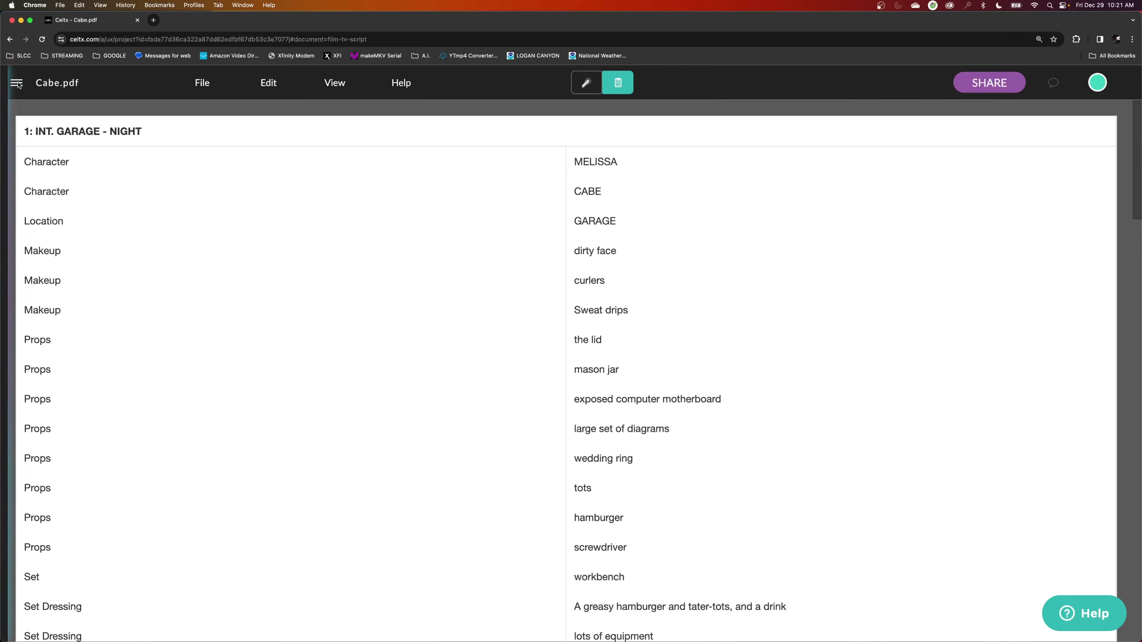
click(17, 83)
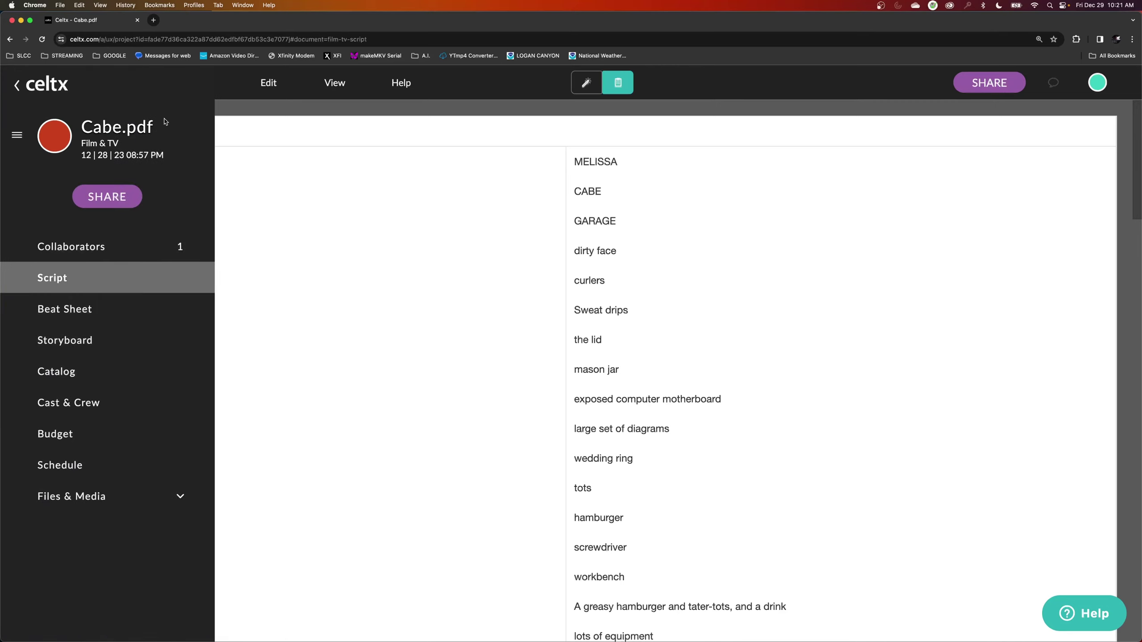
key(Escape)
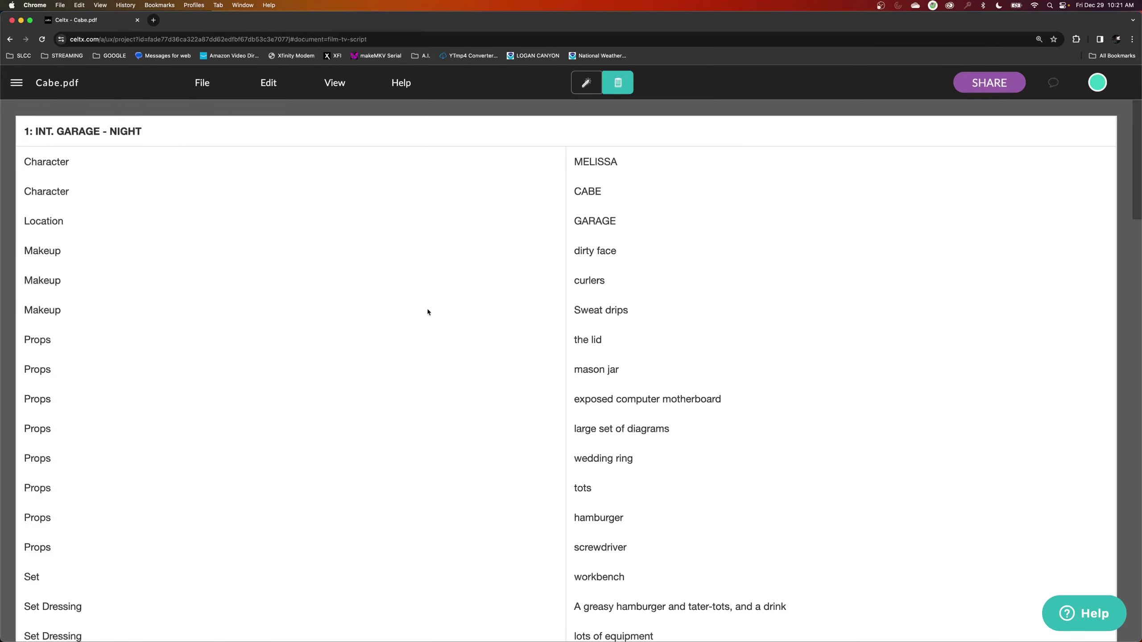
click(16, 82)
click(358, 248)
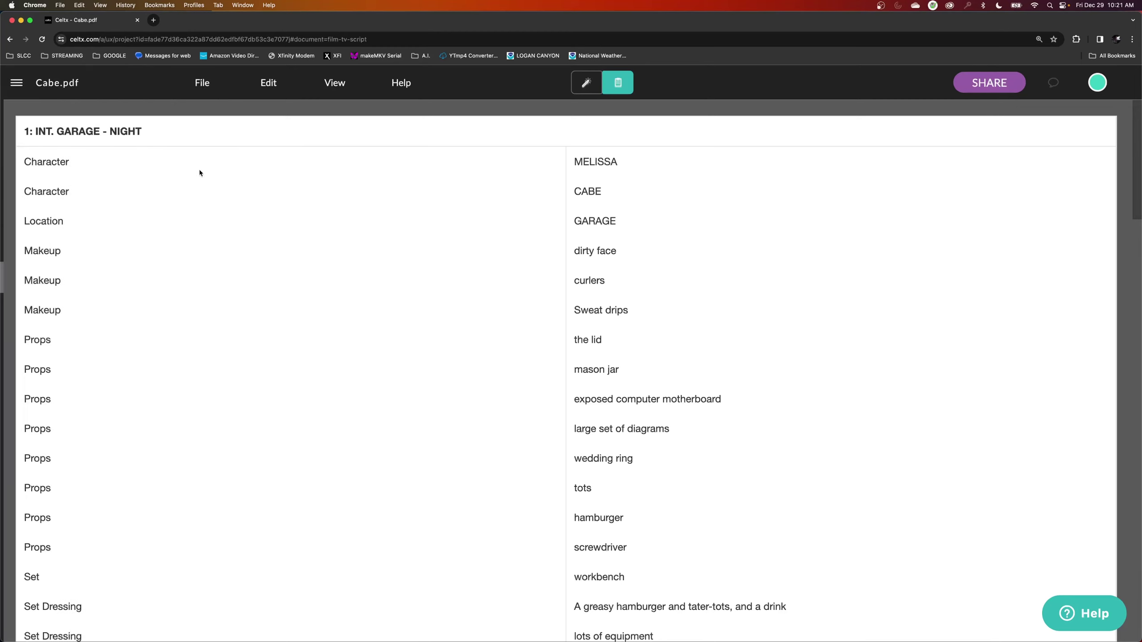
click(16, 82)
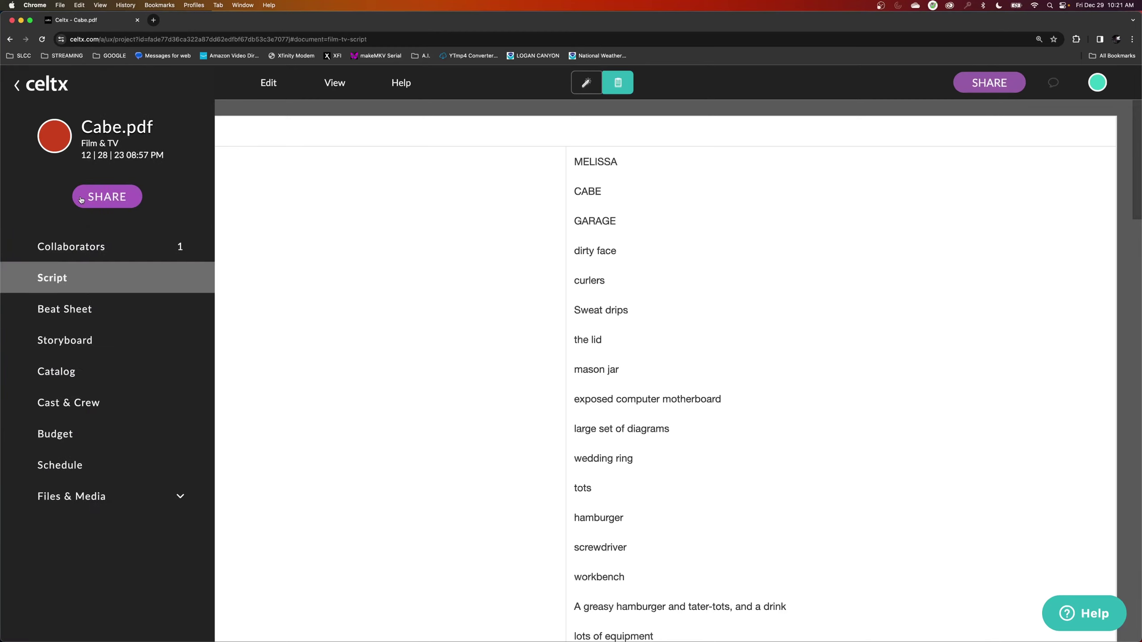
key(Escape)
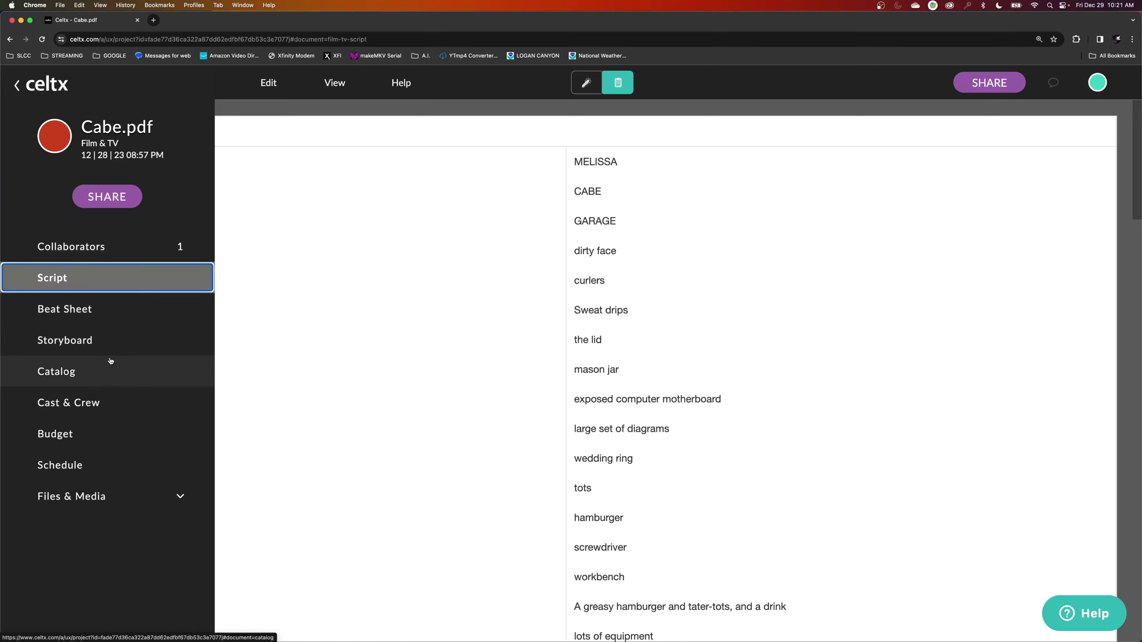
Go to the project Catalog, scroll to the 24 Props and open the mason jar entry.
click(101, 375)
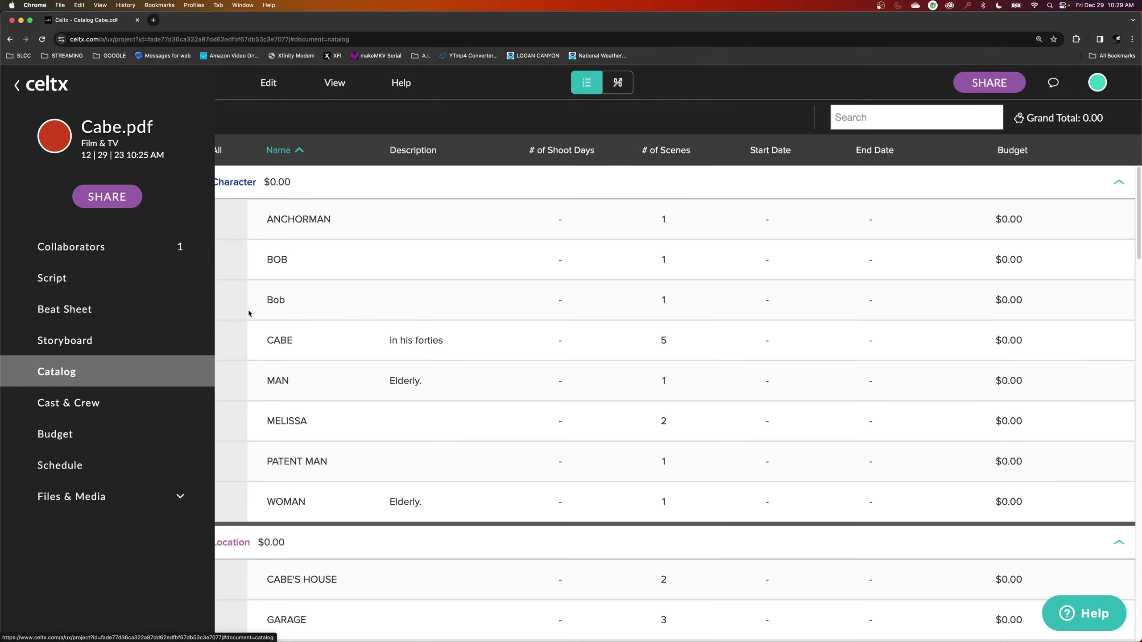
click(364, 272)
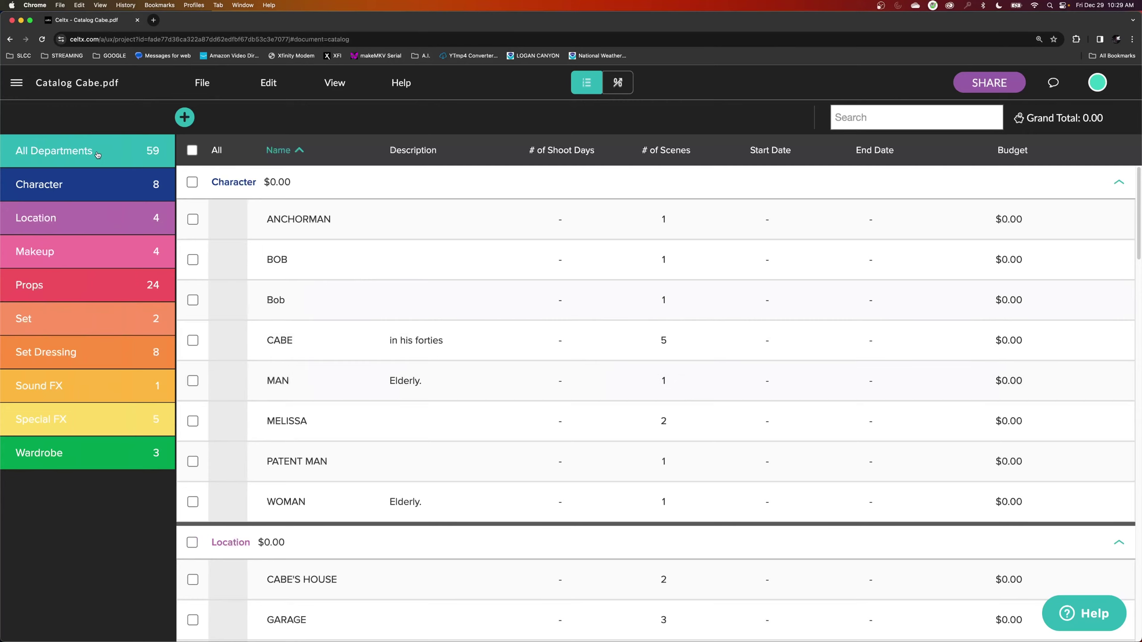
scroll(351, 328, down, 4)
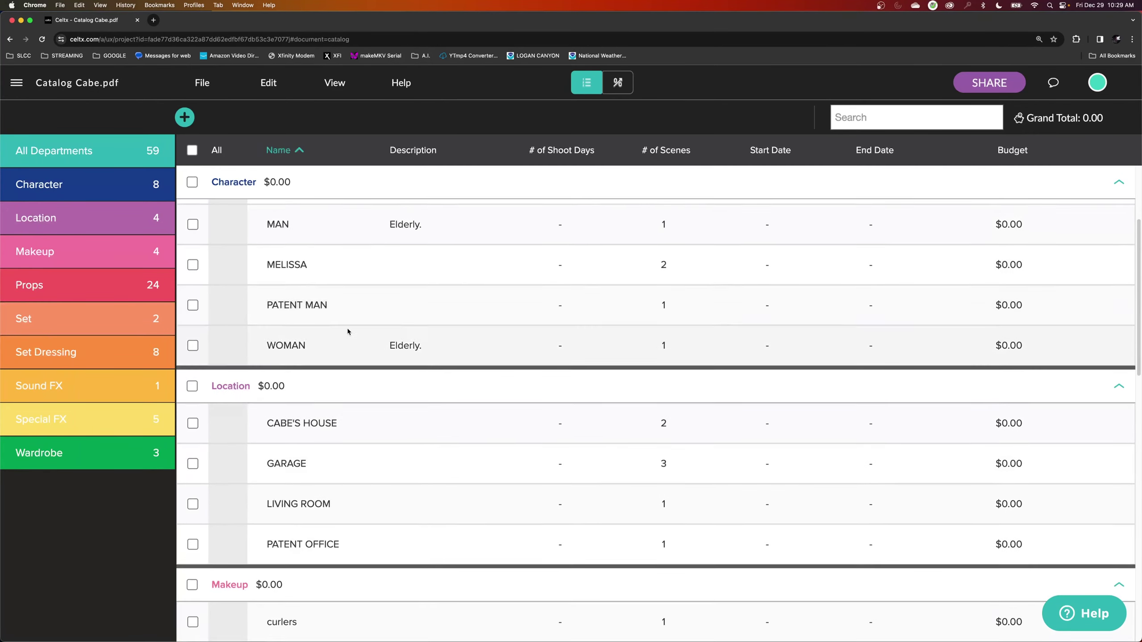
scroll(347, 331, down, 15)
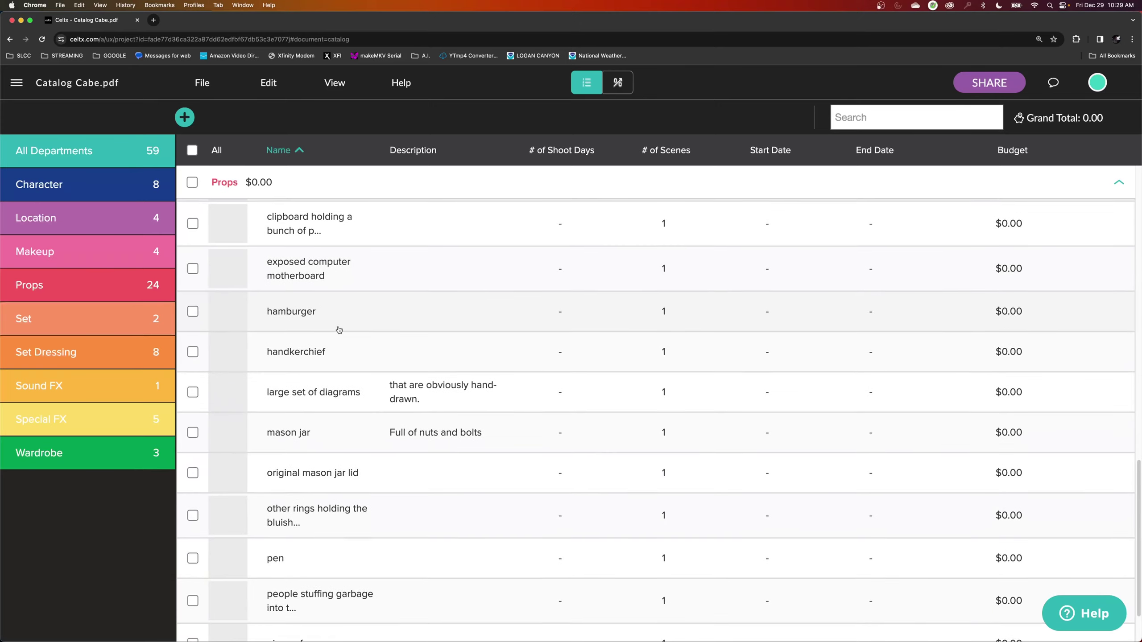
scroll(343, 332, down, 1)
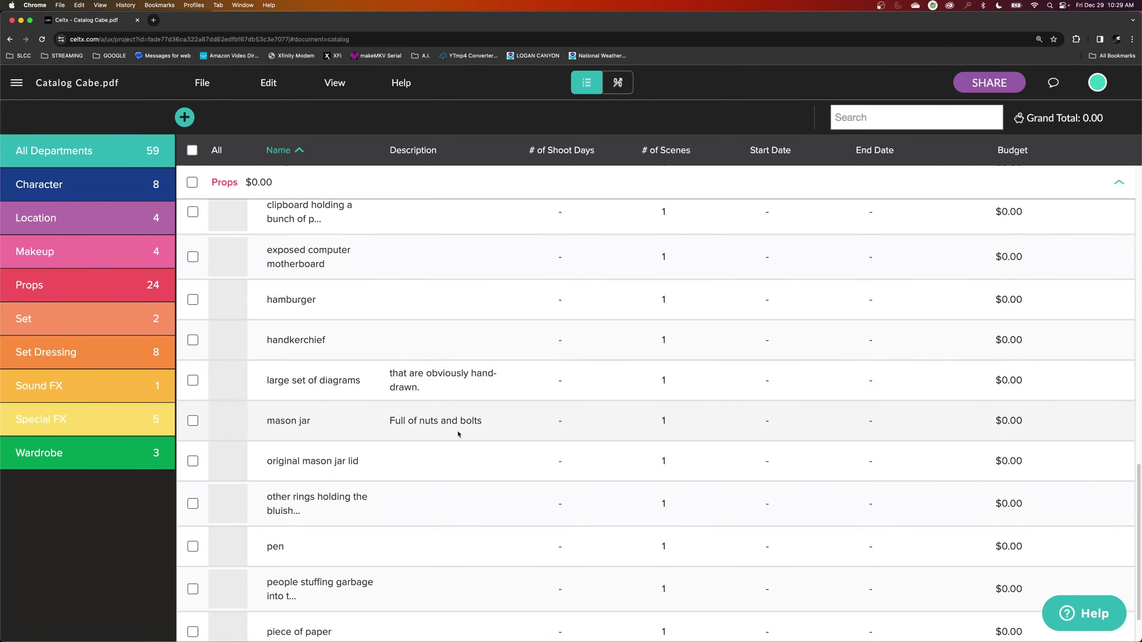
scroll(460, 429, down, 4)
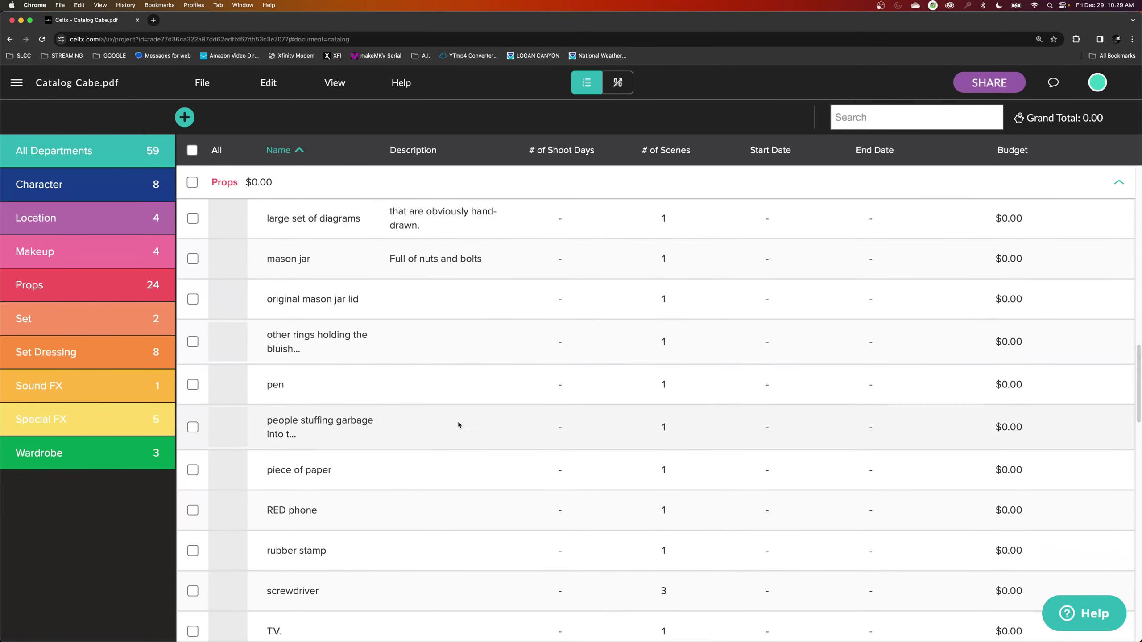
scroll(458, 421, up, 4)
click(312, 405)
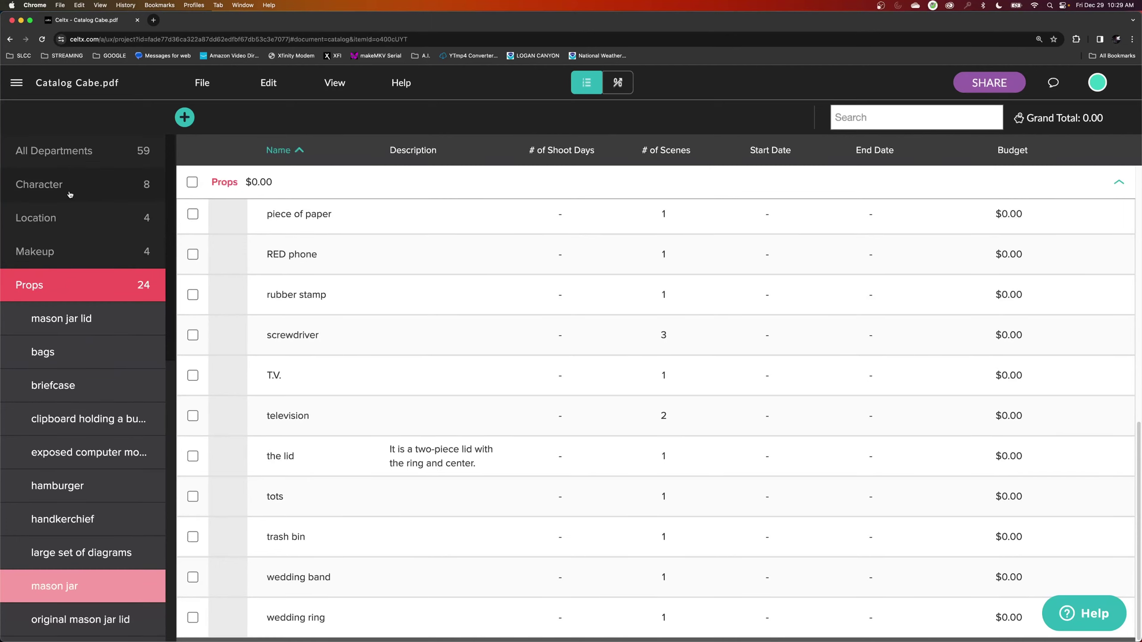
Check the Character department shows seven entries with a single BOB, then view Props.
click(66, 184)
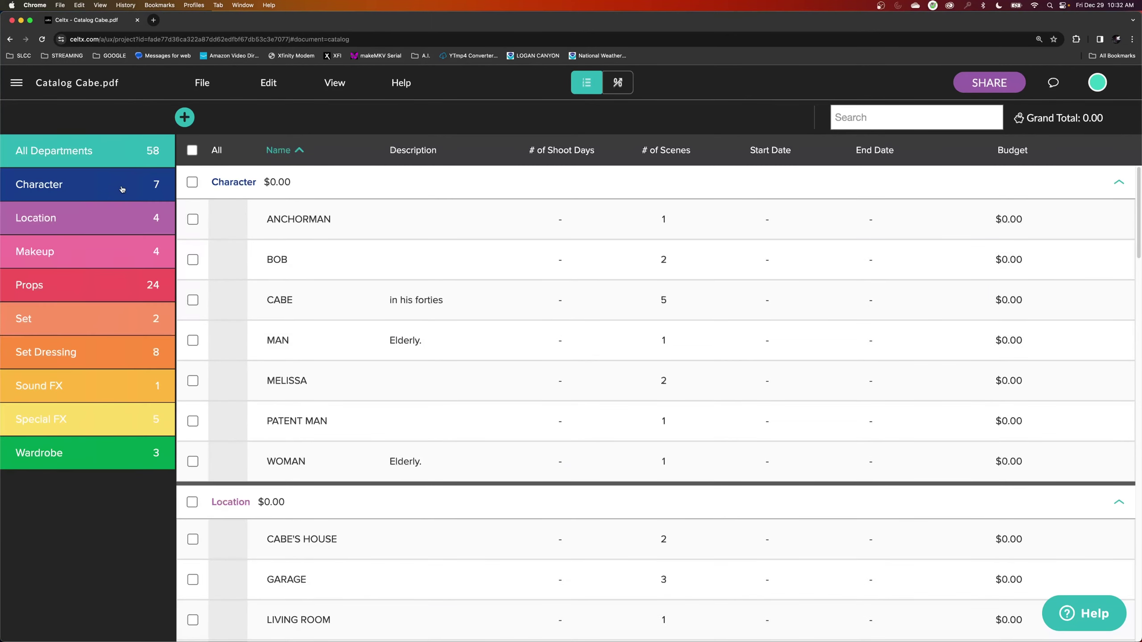
click(122, 189)
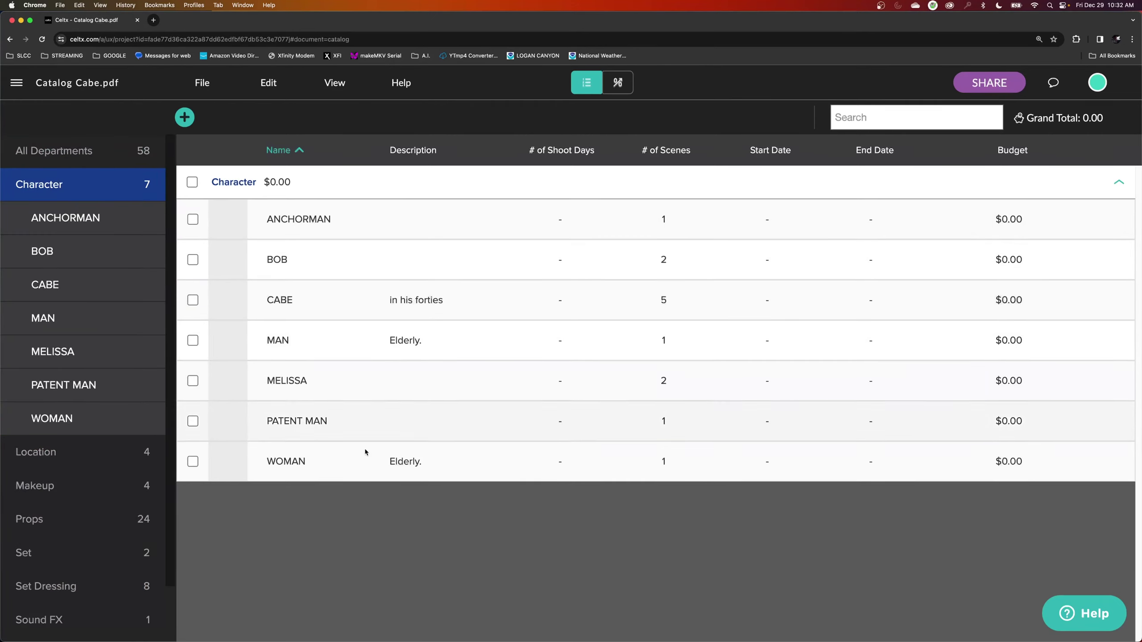
click(63, 517)
scroll(362, 336, down, 10)
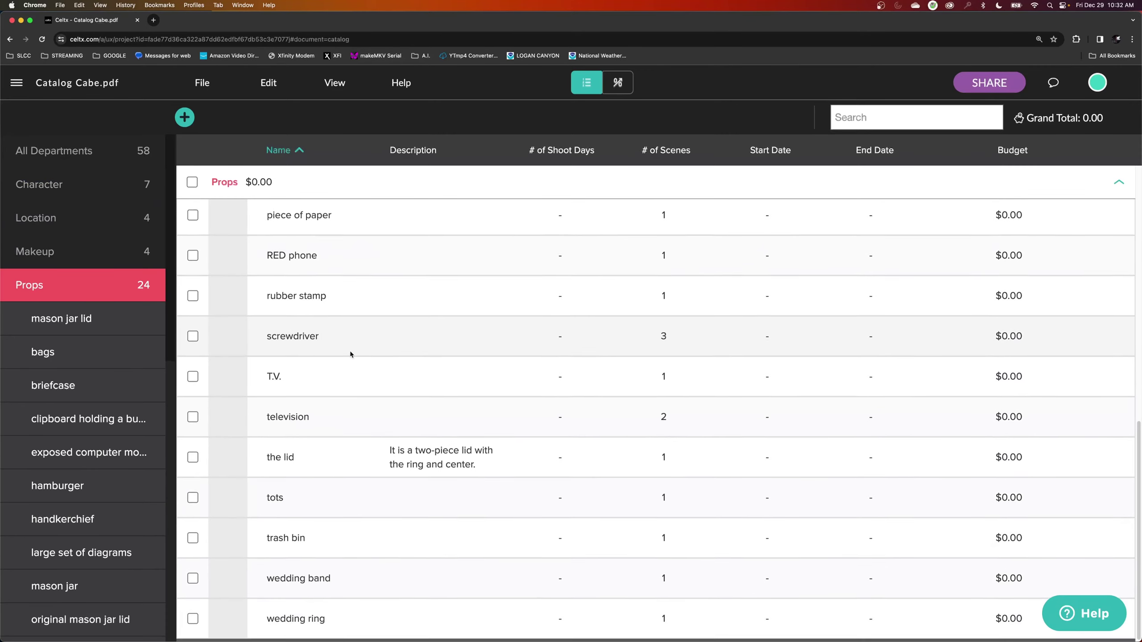
scroll(350, 351, up, 10)
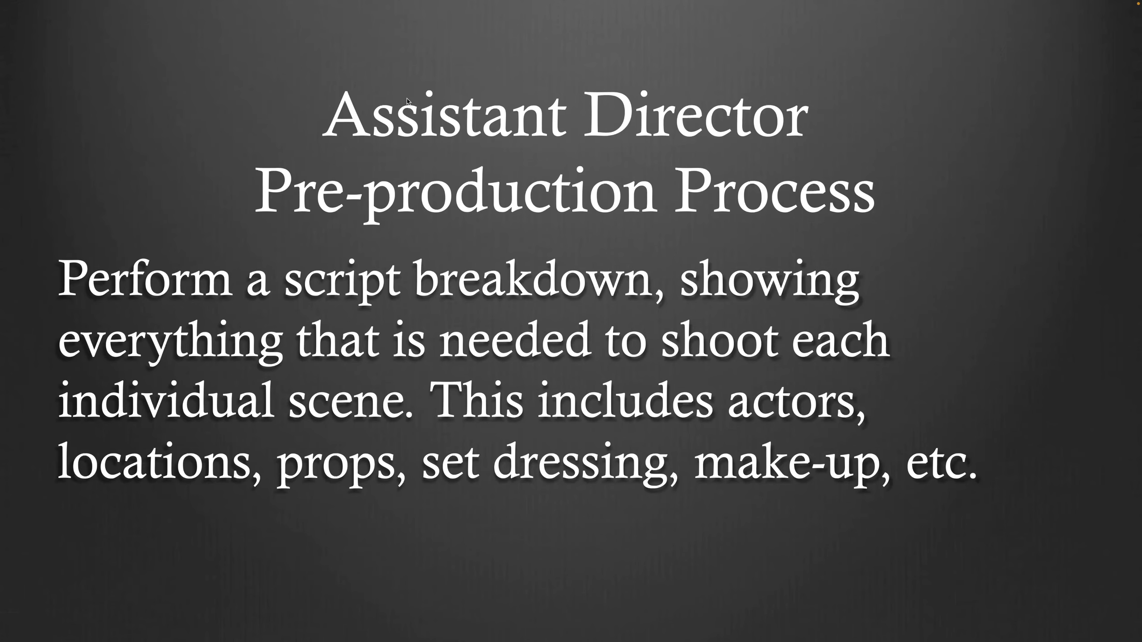
Advance the slideshow to the slide on adding all locations, cast and crew.
key(Right)
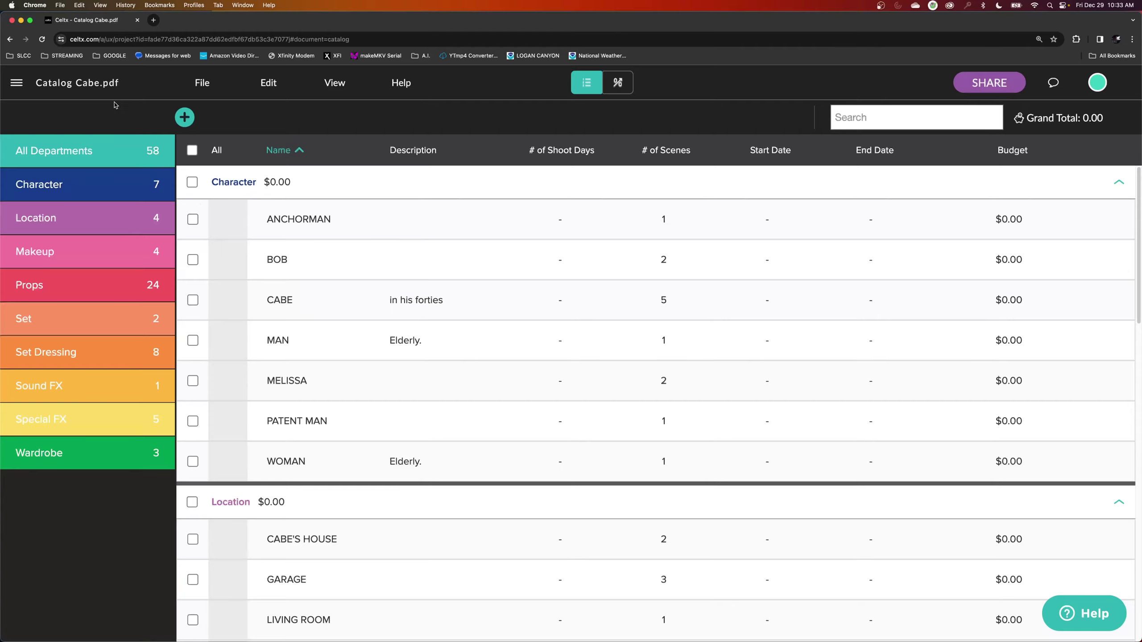
Return to the catalog and filter it to the four Location entries, including CABE'S HOUSE and GARAGE.
click(80, 87)
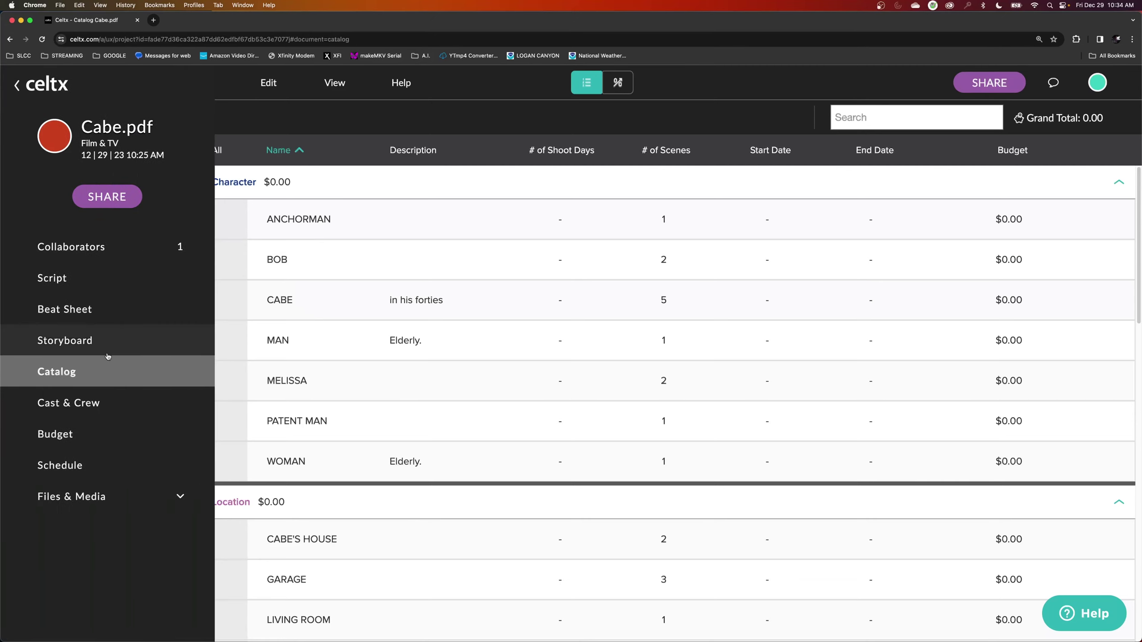
click(79, 372)
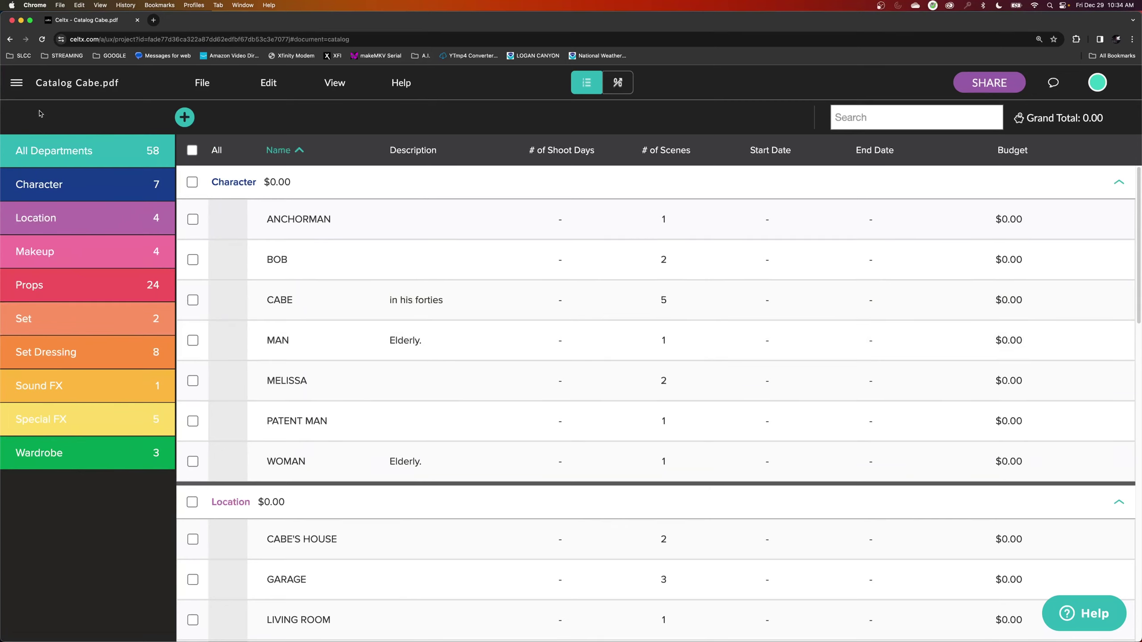
click(16, 82)
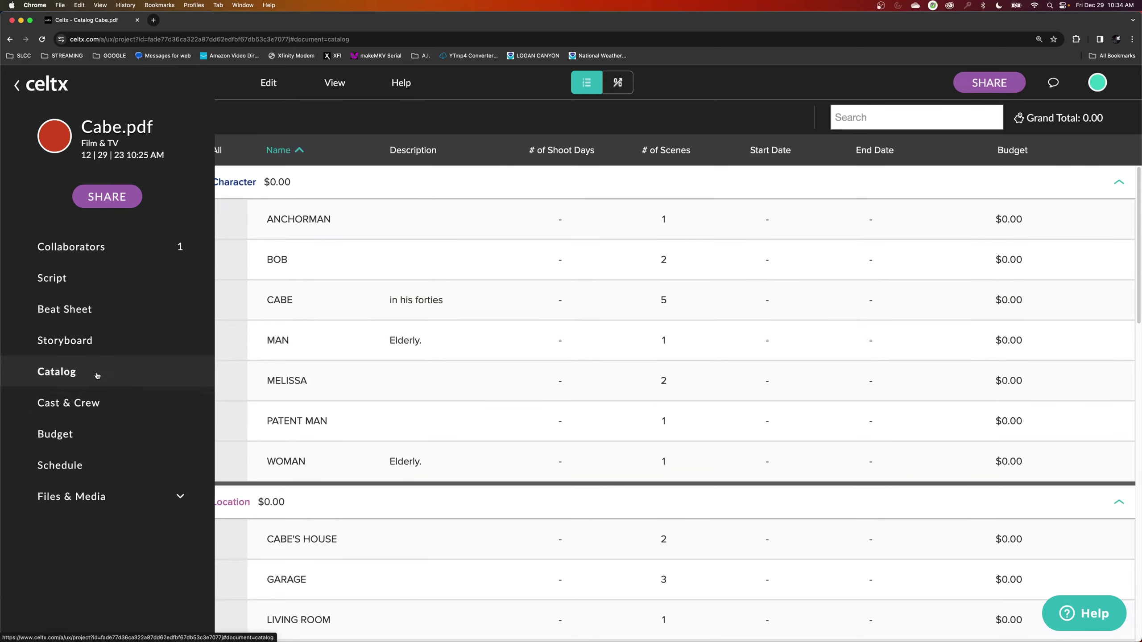
click(96, 376)
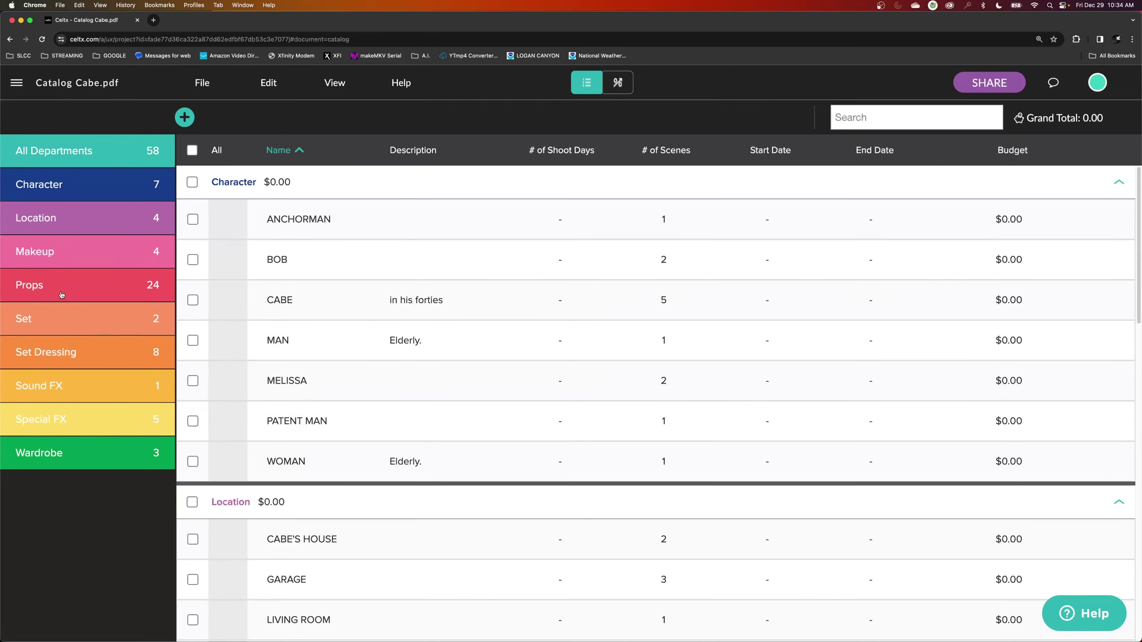
click(104, 228)
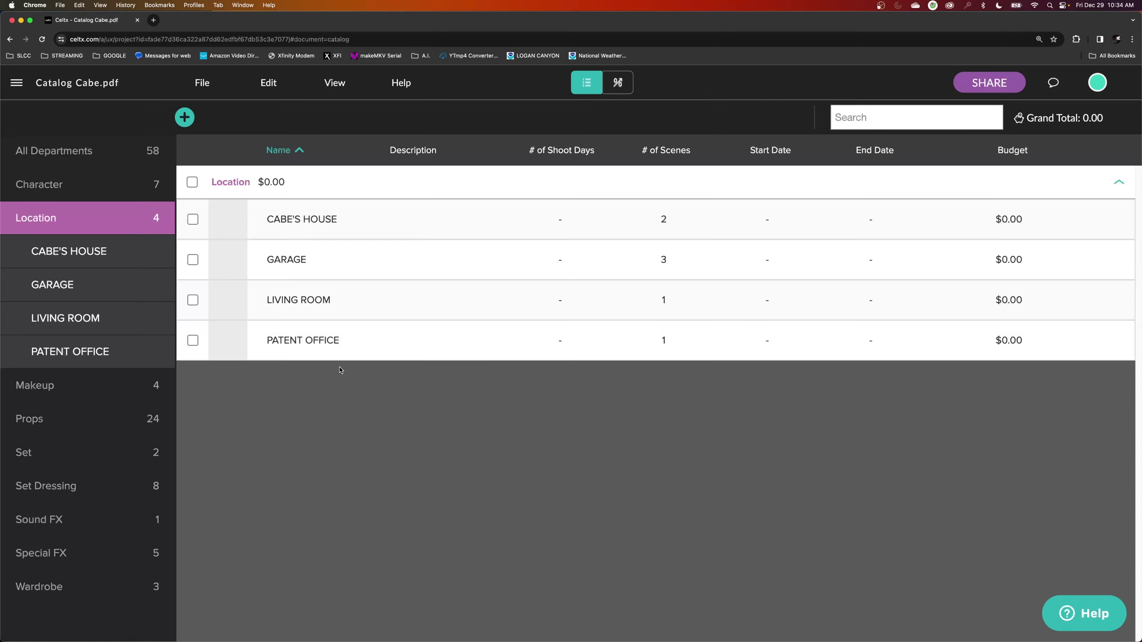
Upload CABE'S HOME.png as a photo on the CABE'S HOUSE location entry.
click(286, 225)
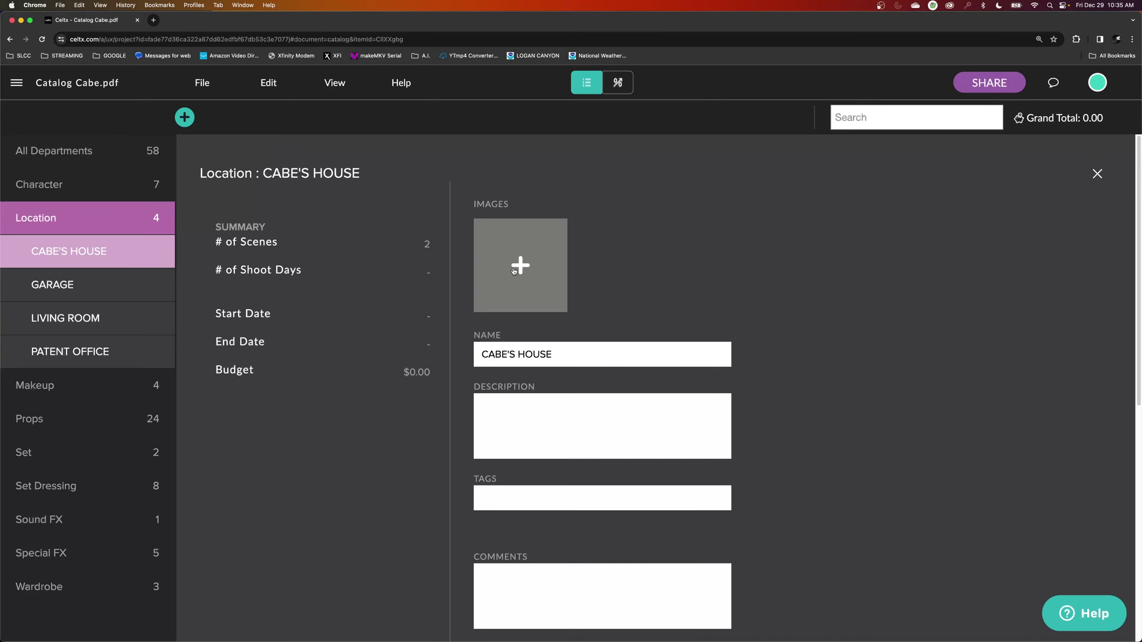
click(514, 272)
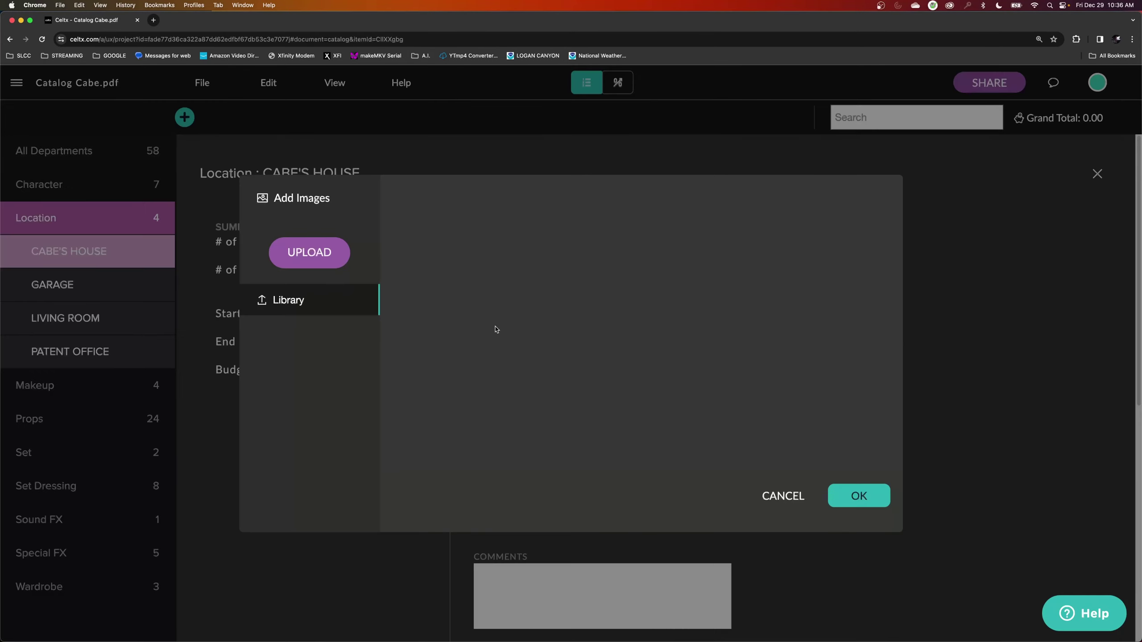
click(314, 261)
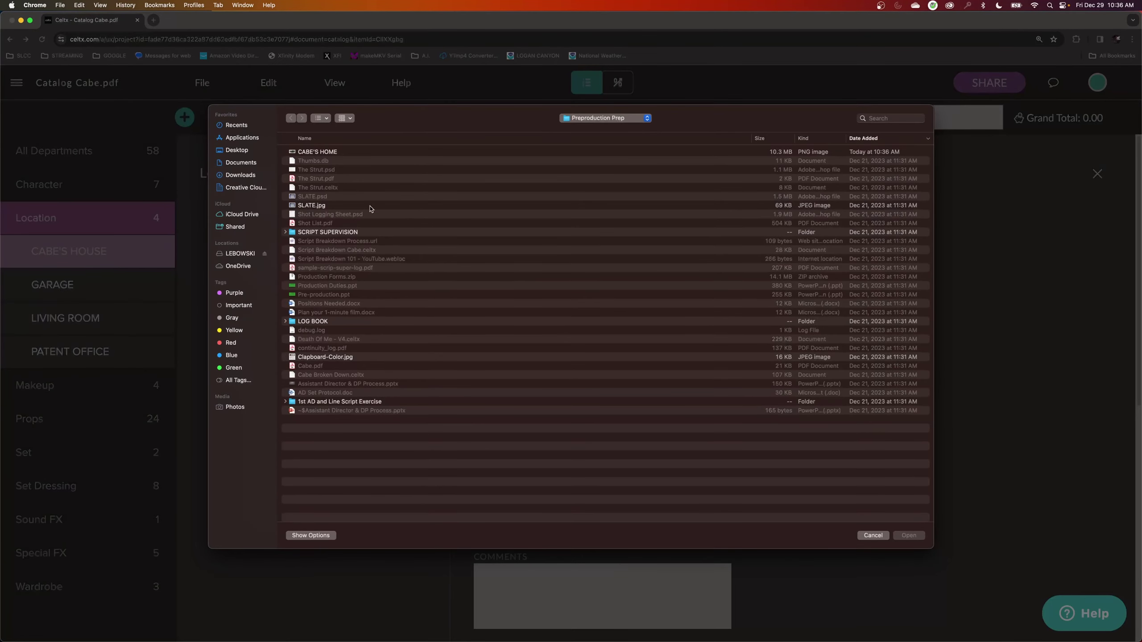
double_click(327, 155)
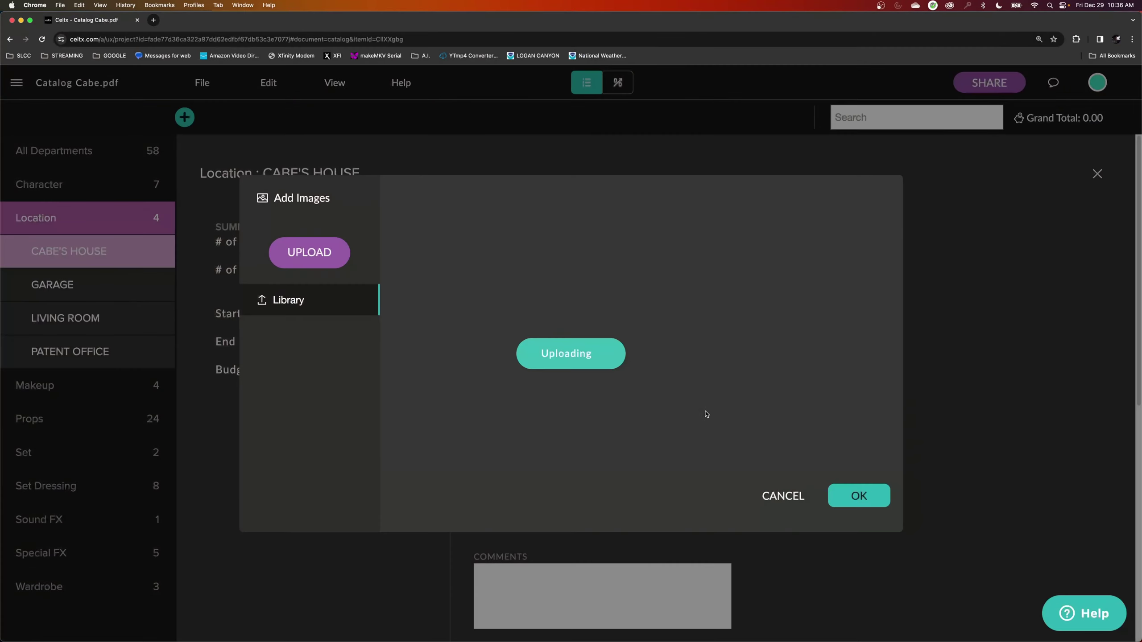
click(859, 496)
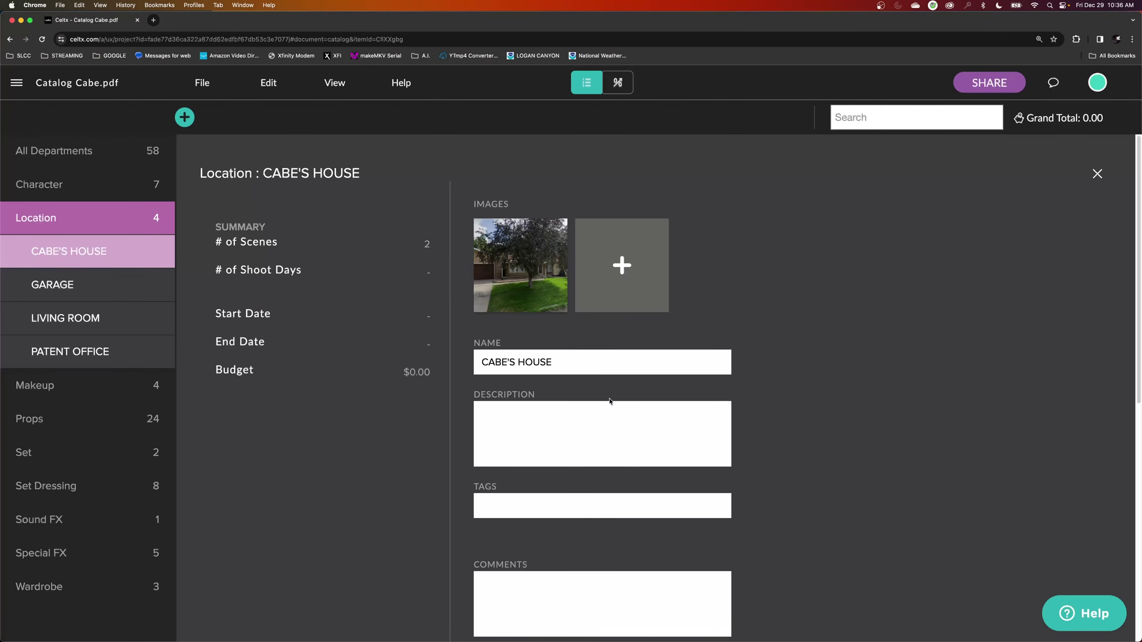
Preview the uploaded house photo full size, then reopen the CABE'S HOUSE details.
click(525, 282)
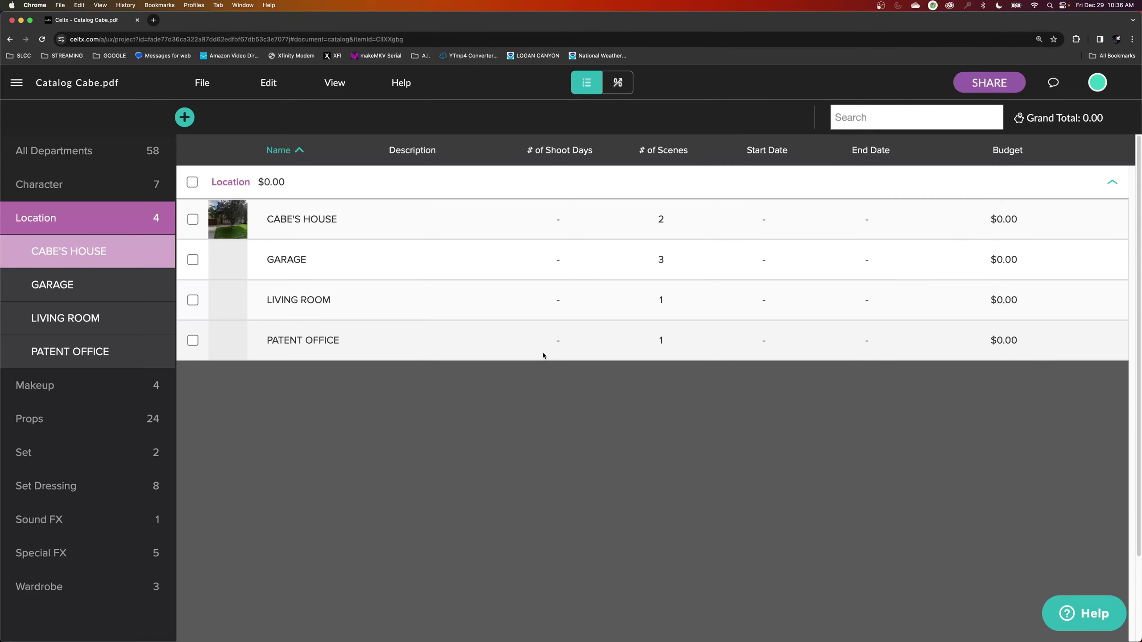
key(Escape)
click(332, 224)
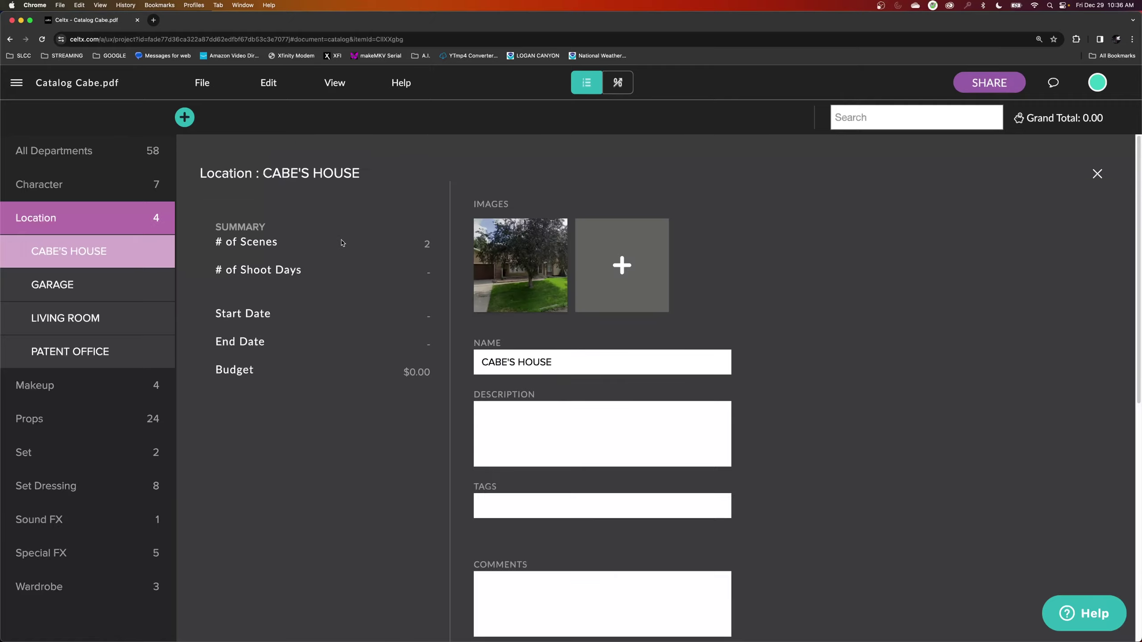
click(496, 412)
Scroll down the CABE'S HOUSE panel and expand its ADDRESS section with the map.
scroll(593, 446, down, 1)
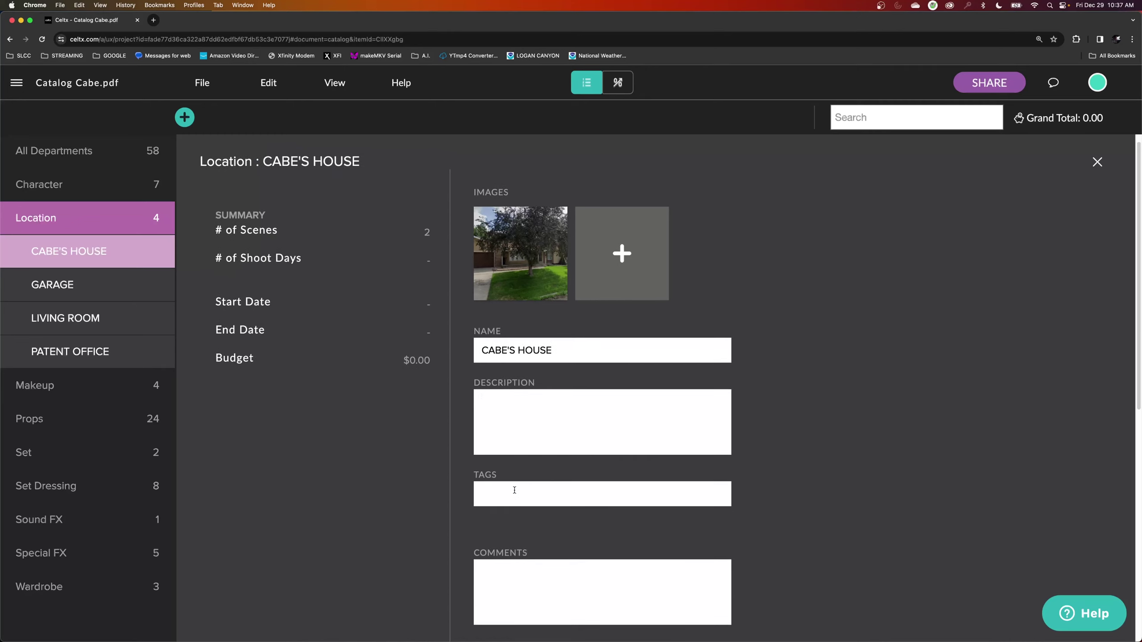
scroll(514, 489, down, 1)
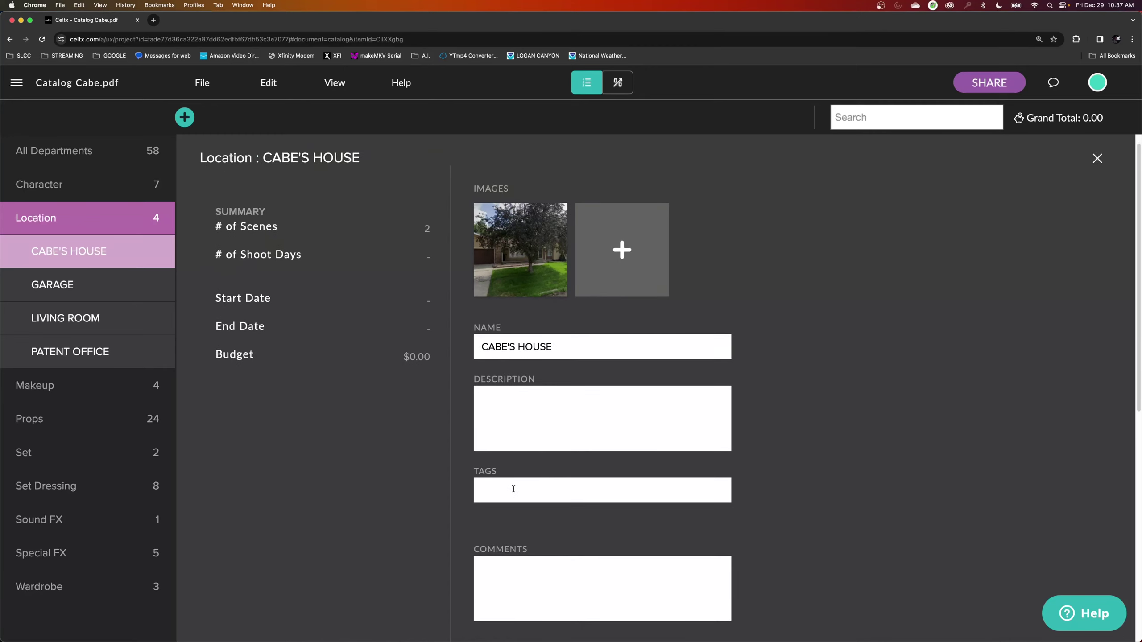
scroll(513, 487, down, 3)
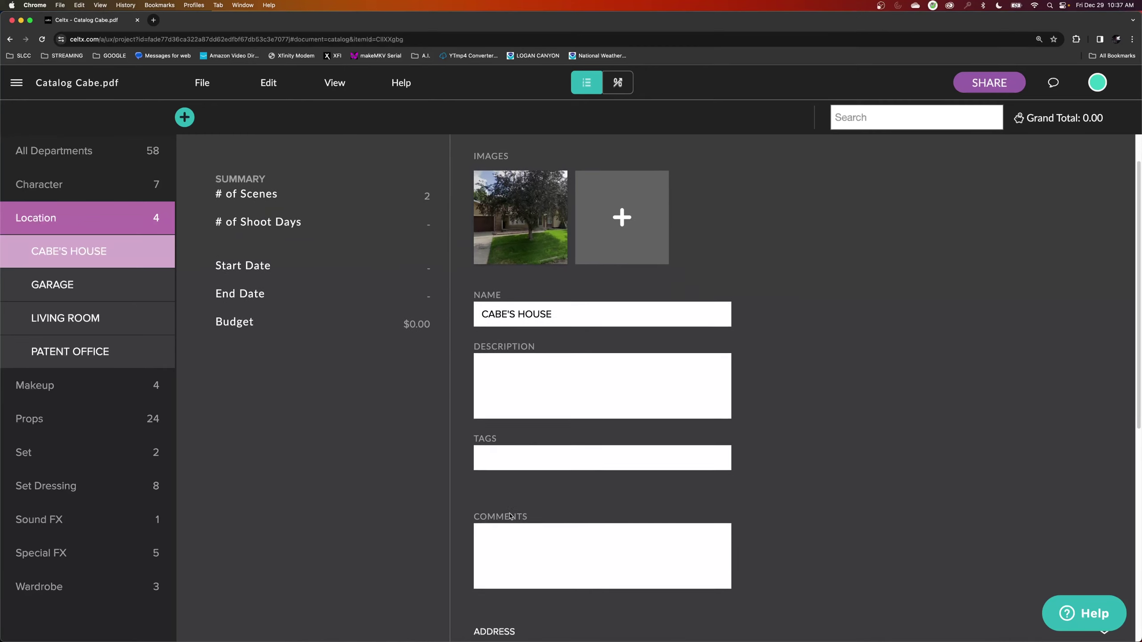
scroll(501, 542, down, 5)
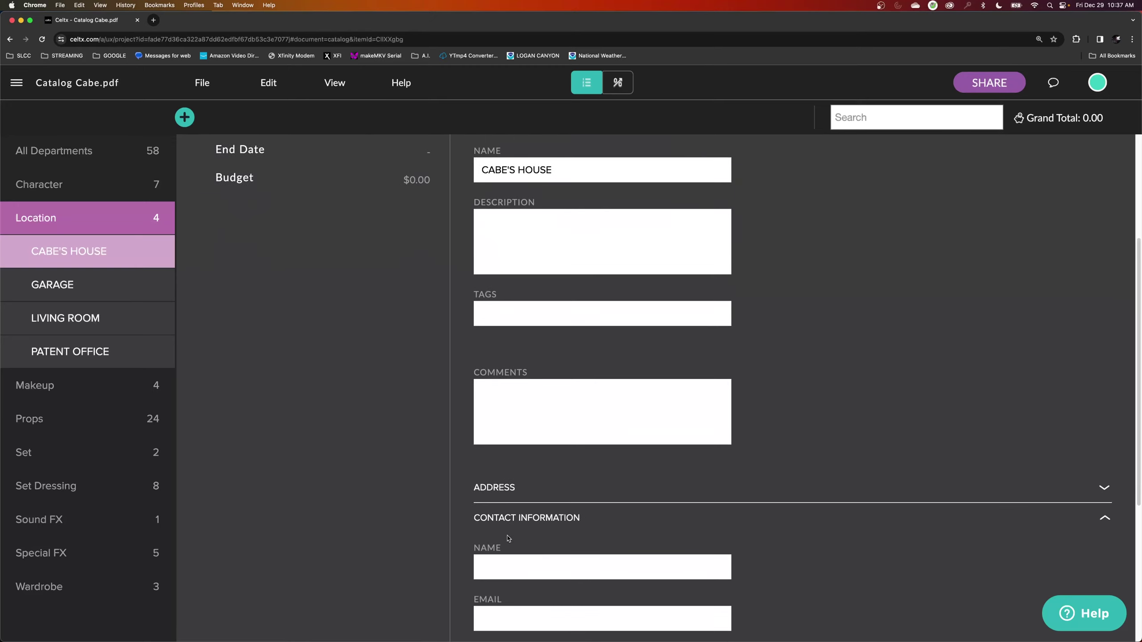
scroll(503, 509, down, 3)
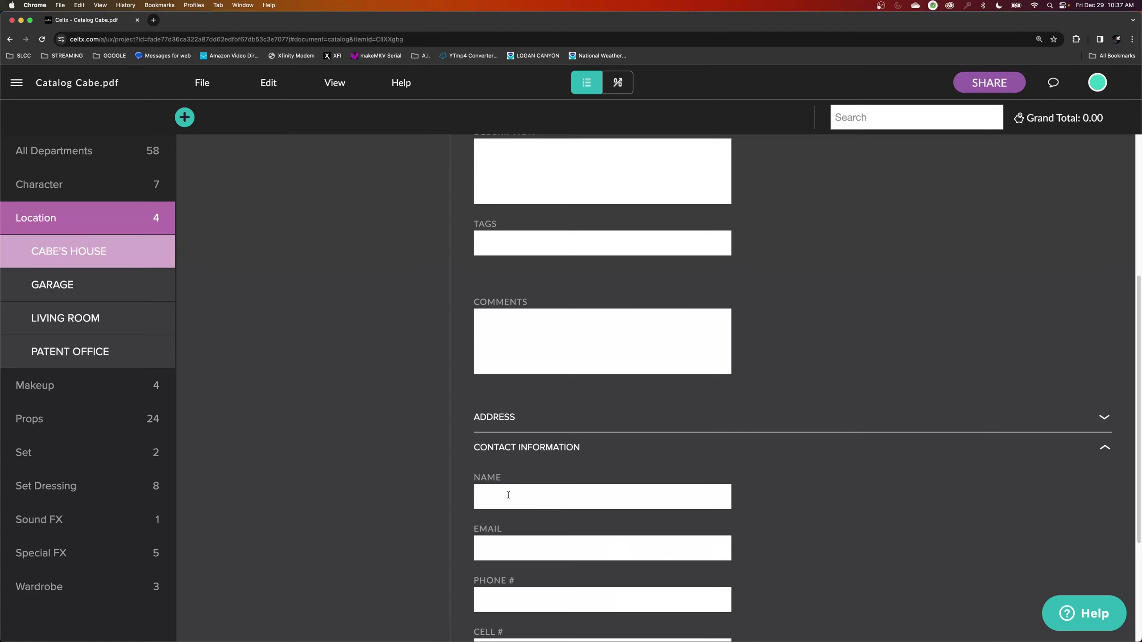
scroll(506, 495, down, 2)
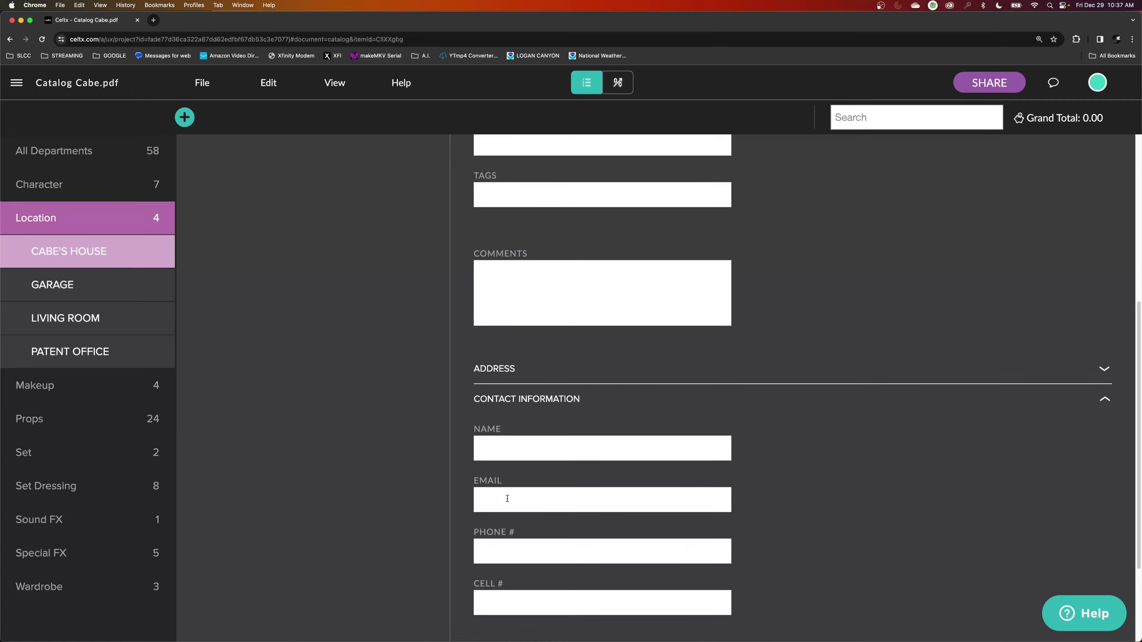
scroll(507, 546, down, 5)
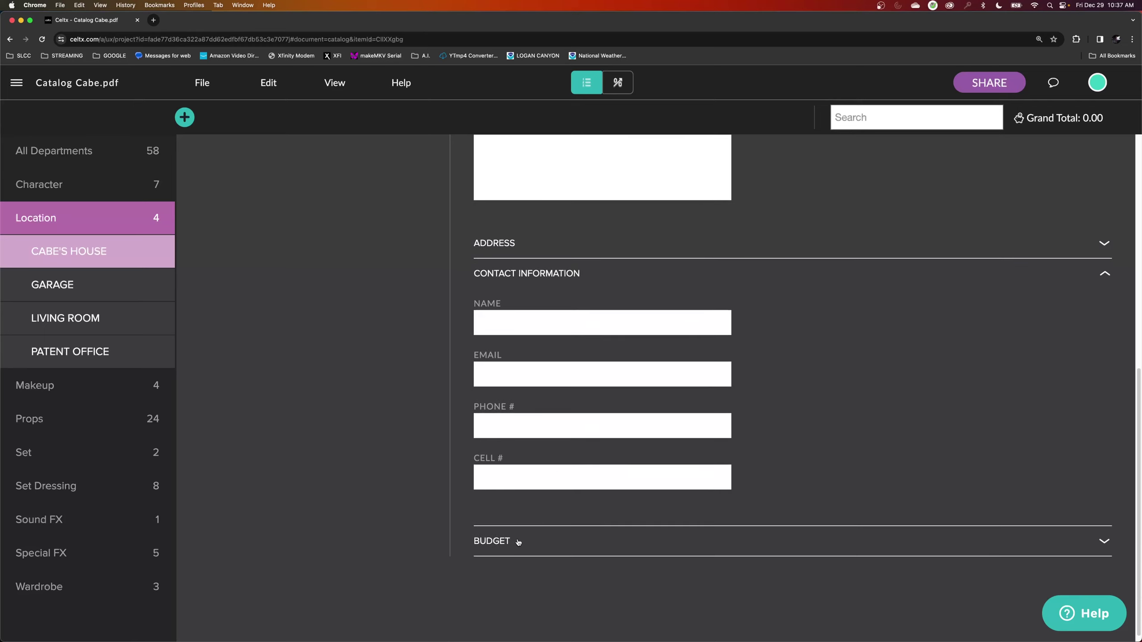
click(1046, 388)
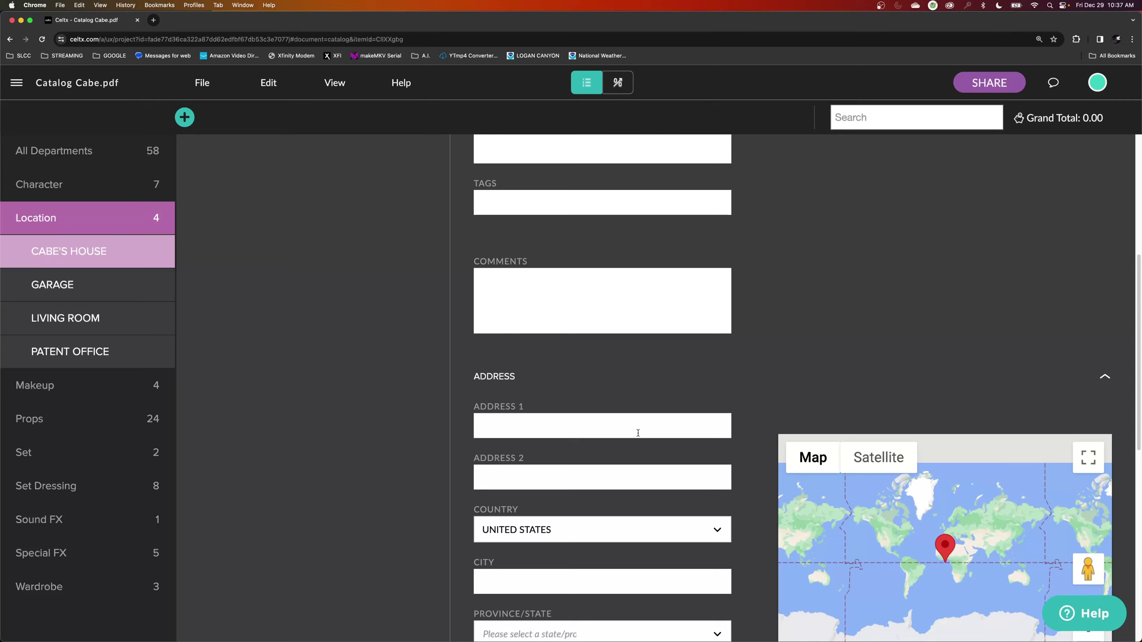
scroll(638, 433, down, 2)
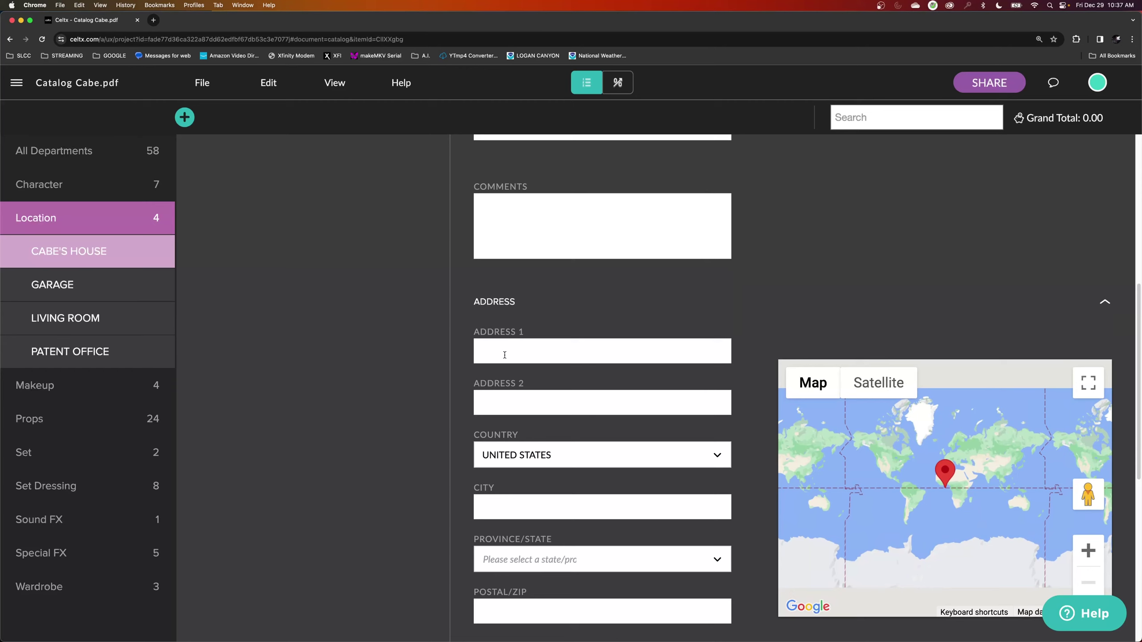
Enter the street address for CABE'S HOUSE, accept autofill for city and ZIP, and pick the state.
click(504, 354)
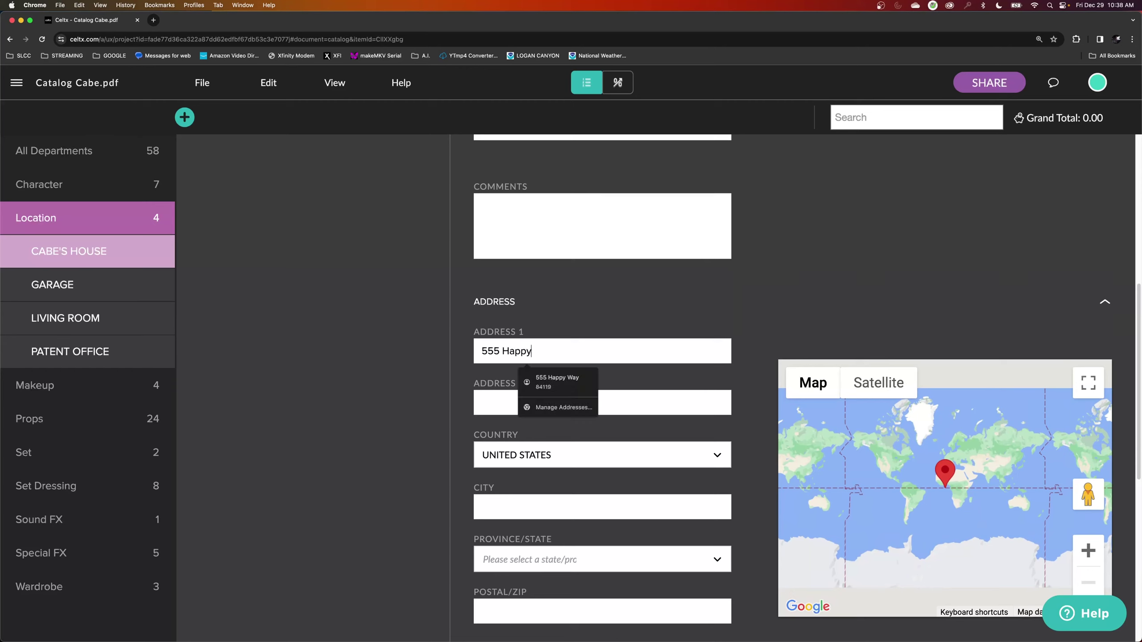
key(Down)
key(Return)
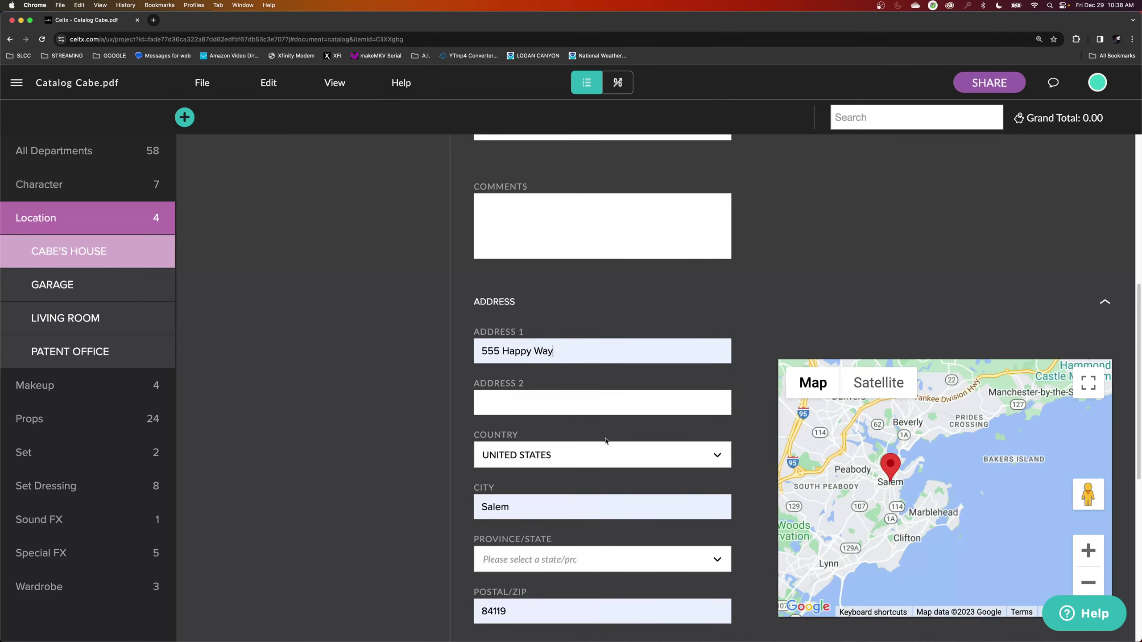
click(562, 567)
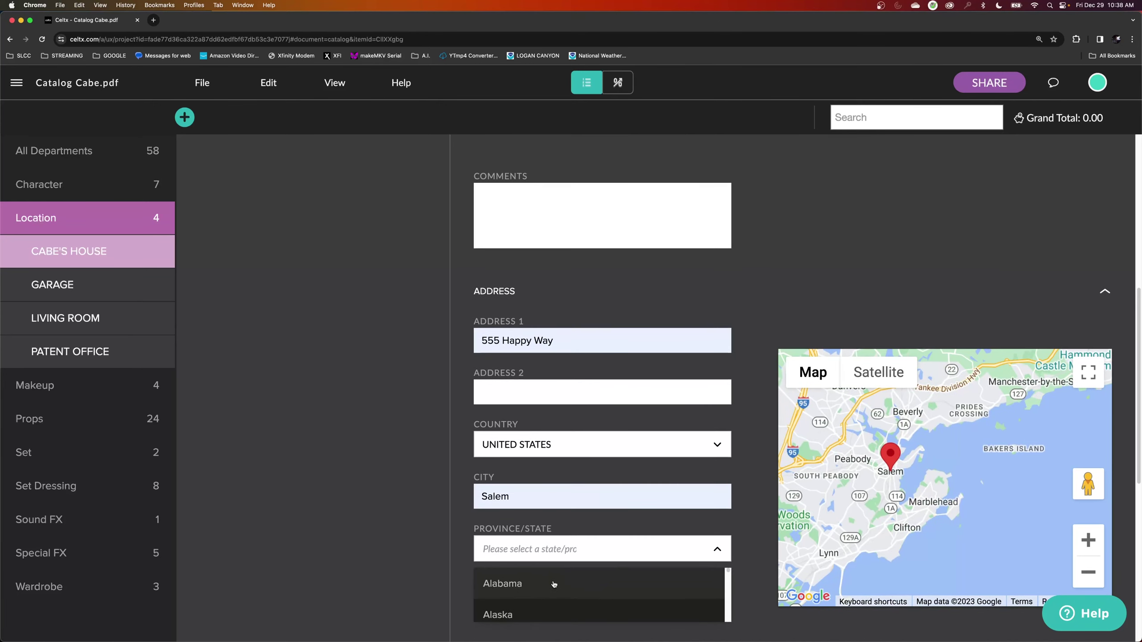
click(554, 584)
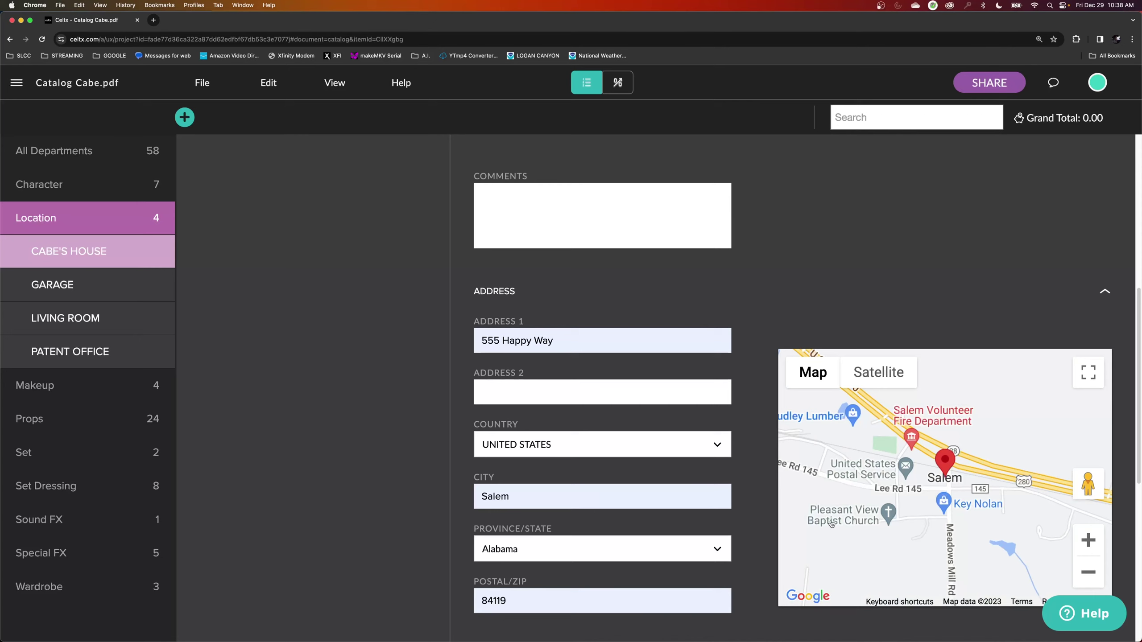
Open the GARAGE location entry from the catalog sidebar.
scroll(522, 571, down, 1)
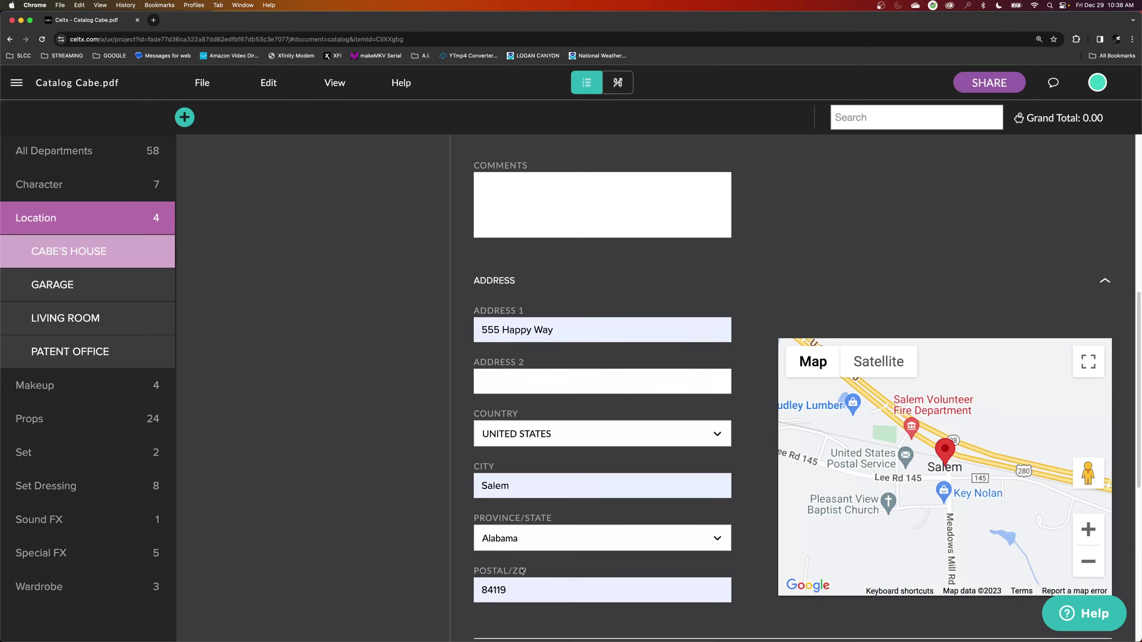
scroll(521, 571, up, 6)
scroll(548, 554, down, 4)
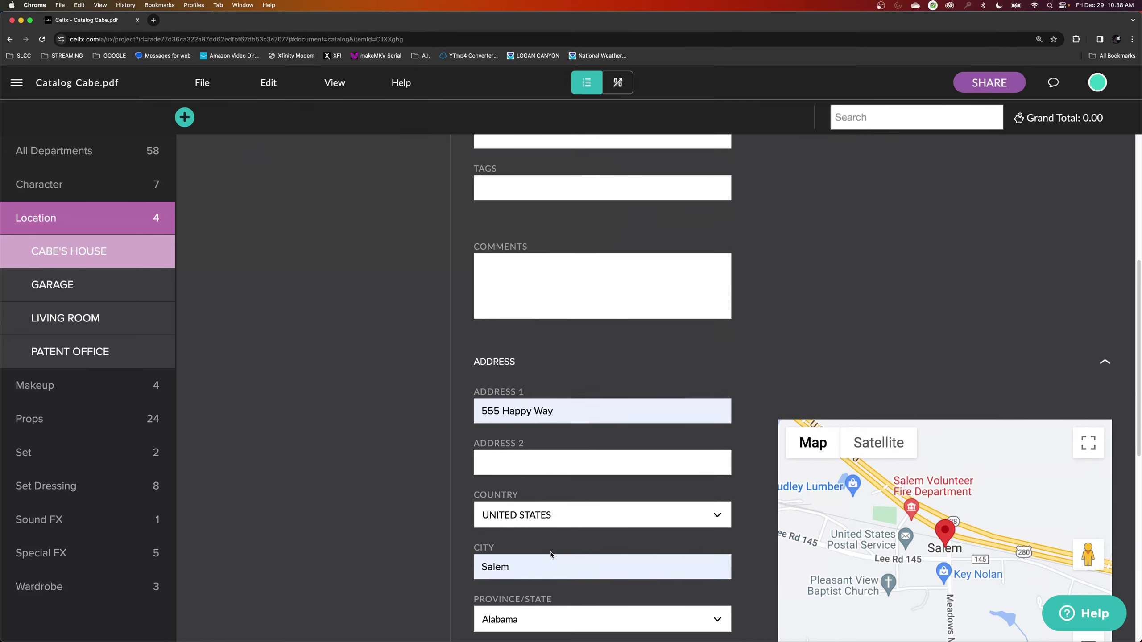
scroll(551, 555, up, 3)
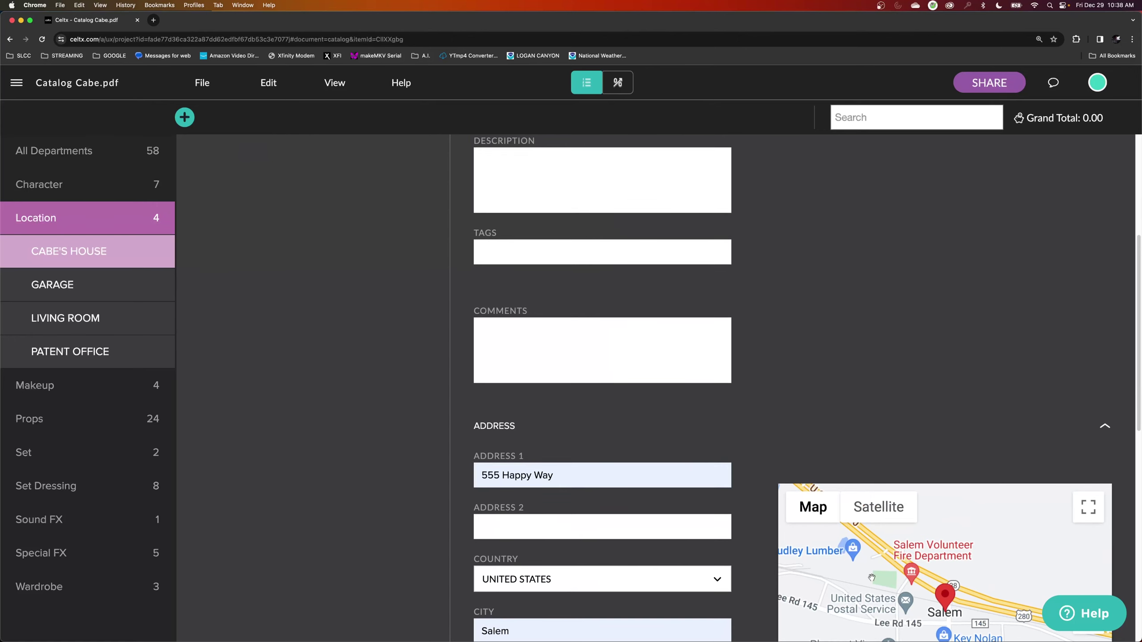
scroll(683, 394, down, 5)
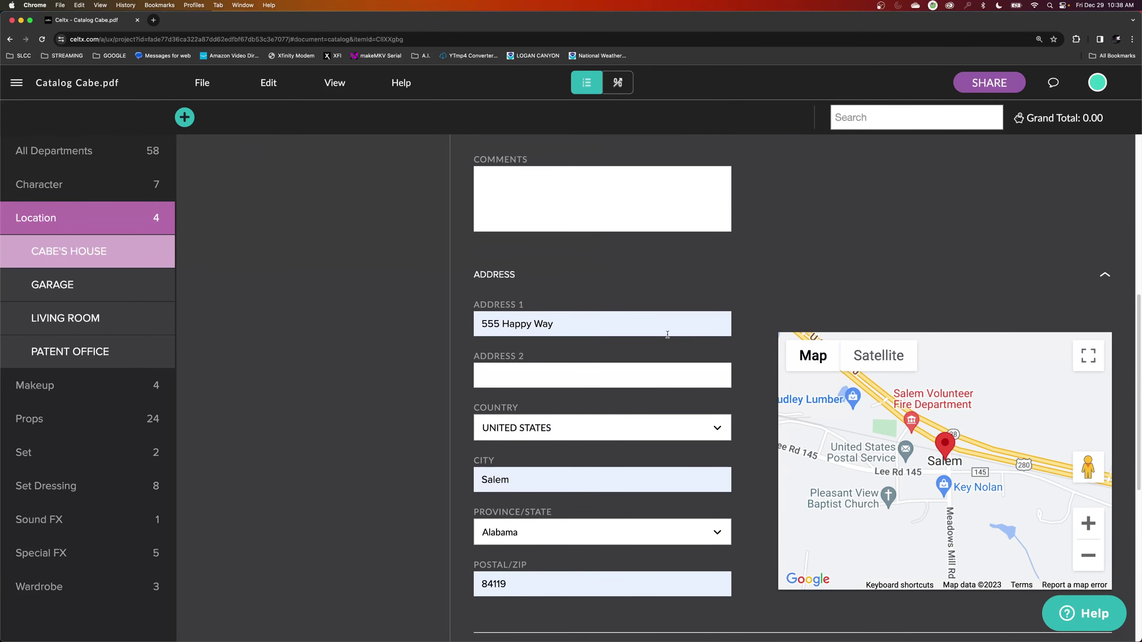
click(118, 290)
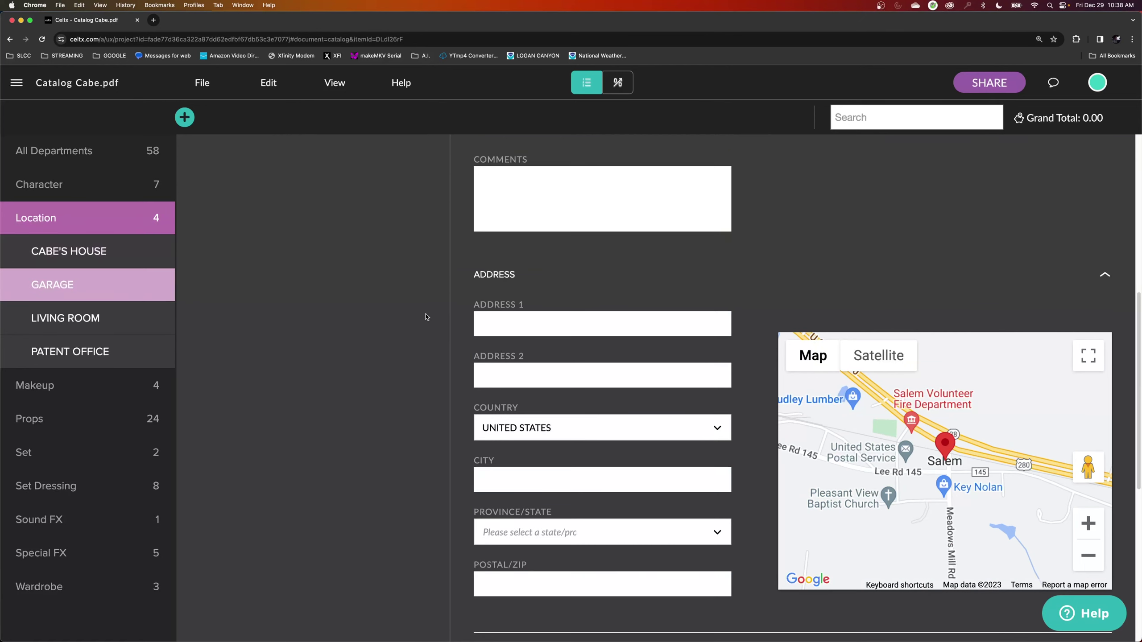
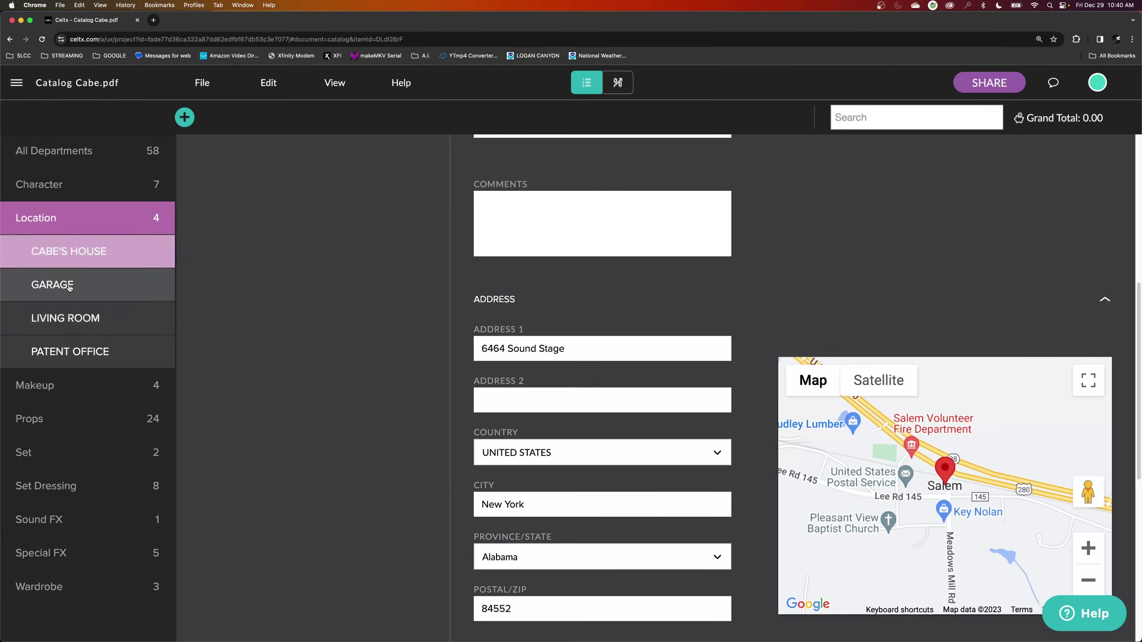
View the GARAGE, then PATENT OFFICE location details, and bring up the project's document list.
click(67, 285)
click(70, 352)
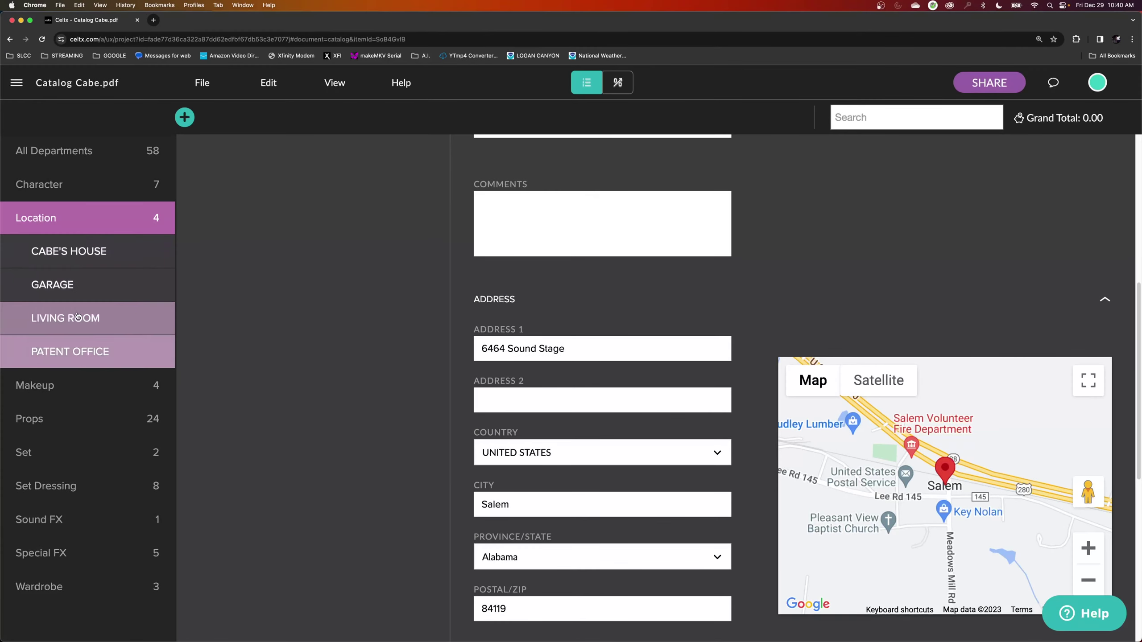
scroll(185, 259, up, 4)
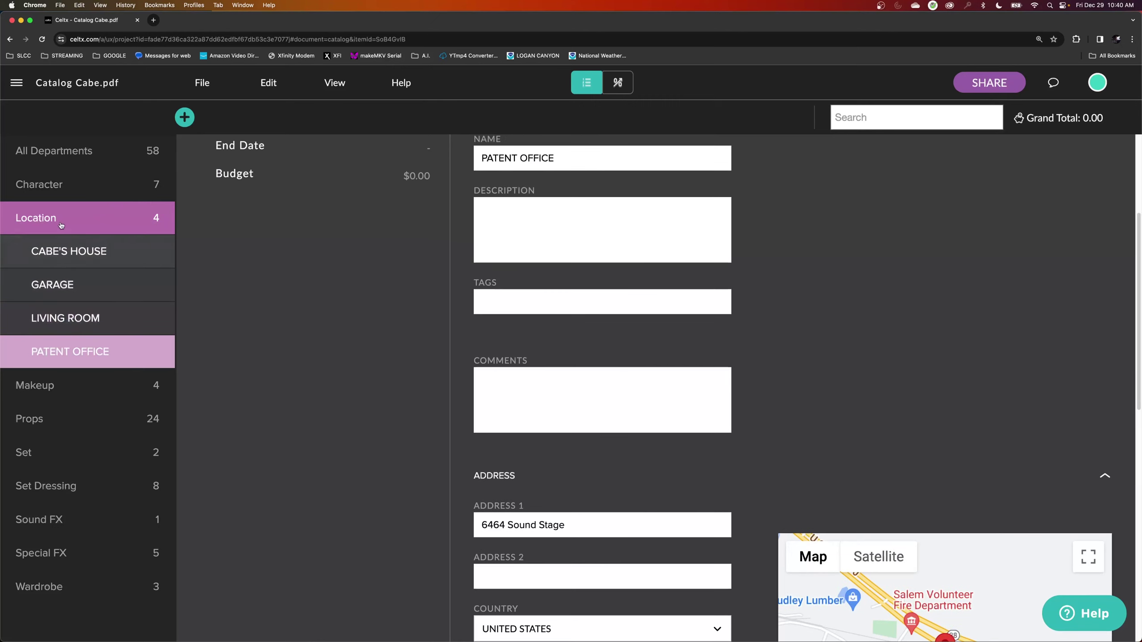
click(16, 83)
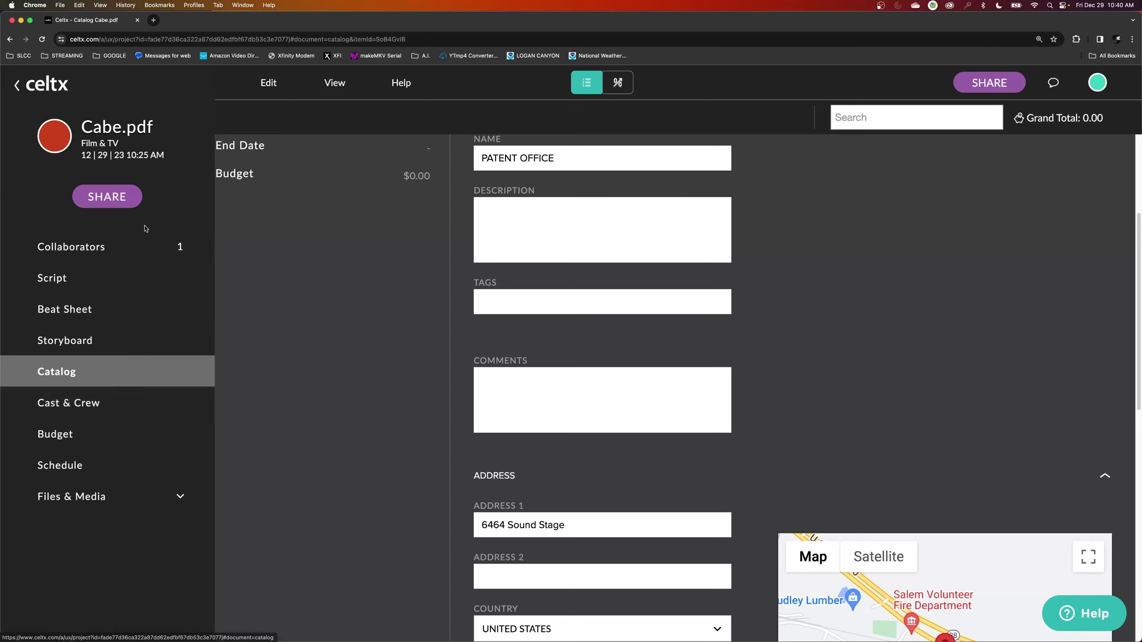
Switch to the Cast & Crew document, glance at the Catalog tab, then return to Cast & Crew.
click(95, 399)
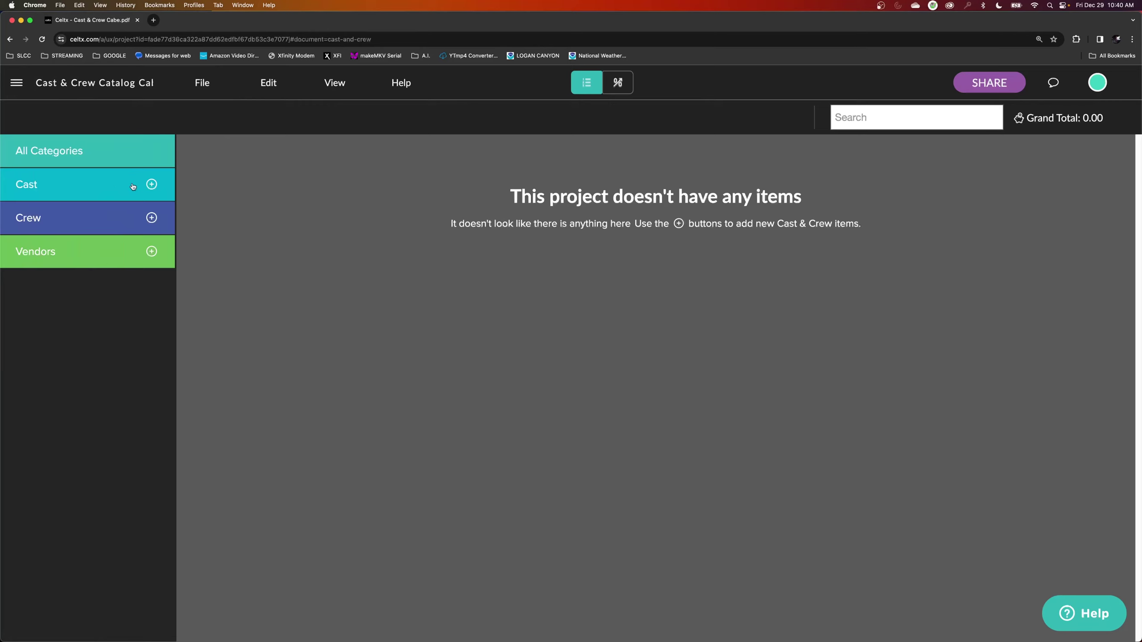
click(195, 23)
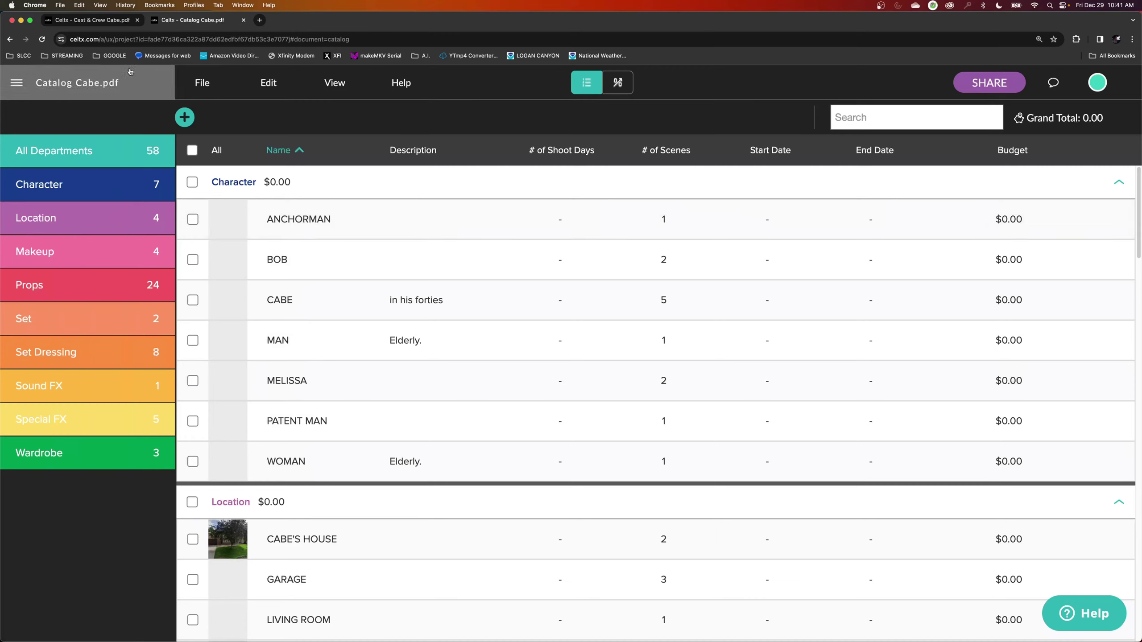
click(108, 25)
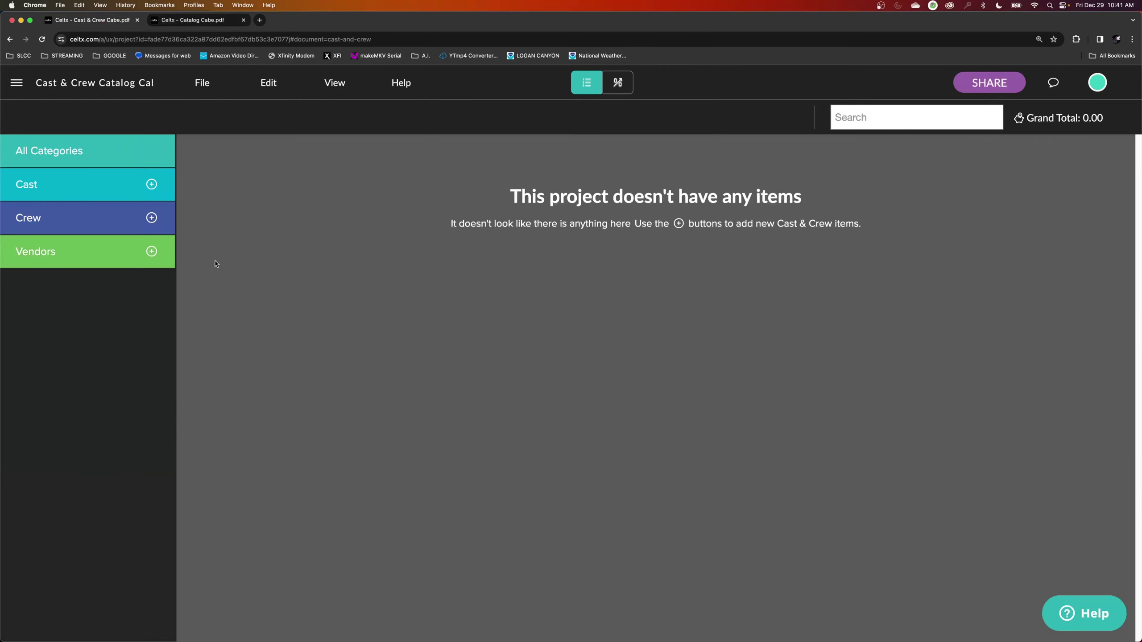
Add a new cast member with the actor's name in the Principal department.
click(153, 185)
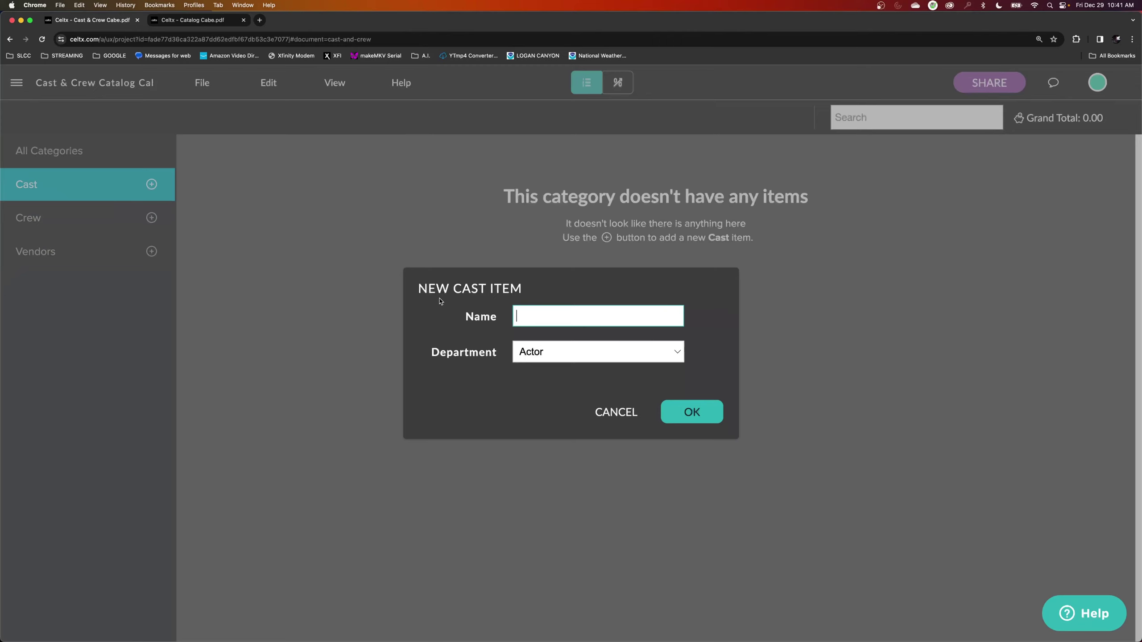
text(Tom Cruise)
click(575, 354)
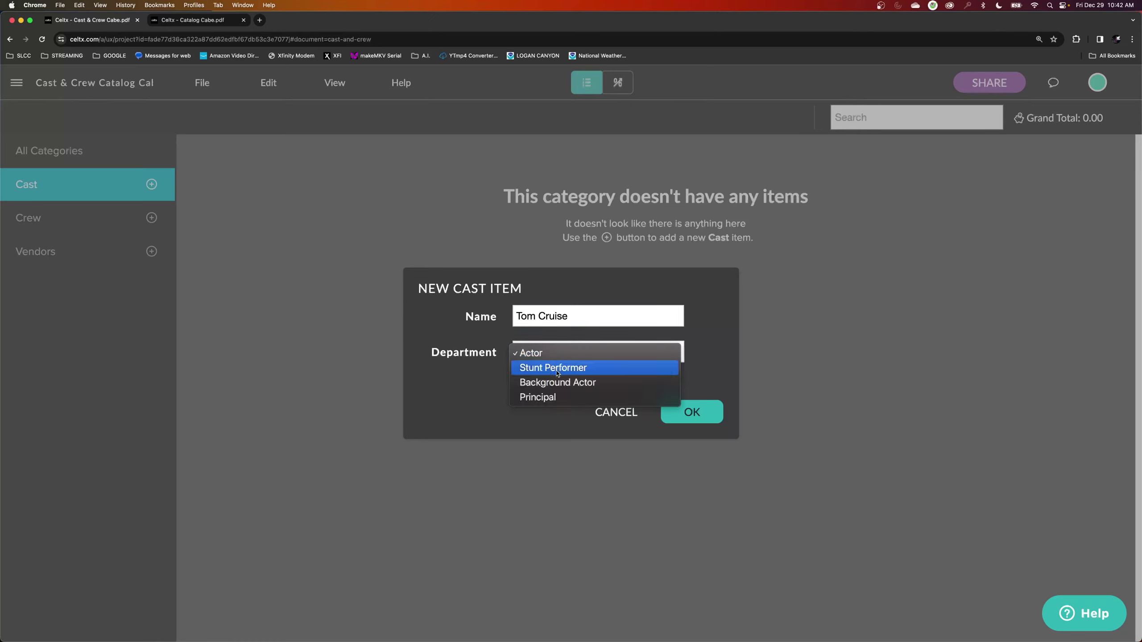
click(647, 397)
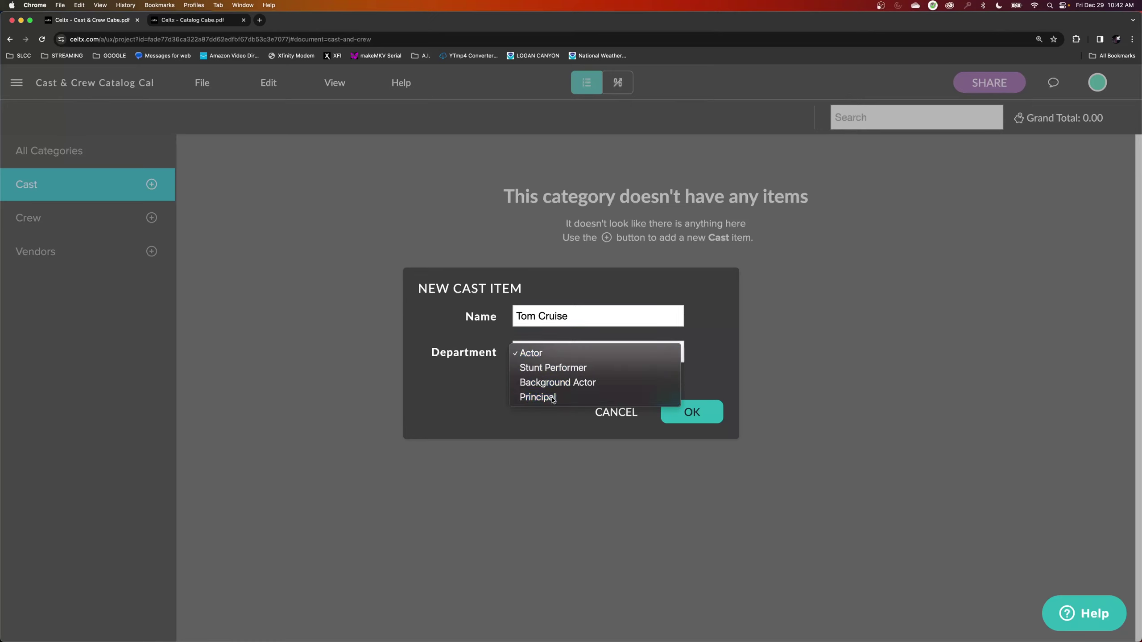
click(682, 413)
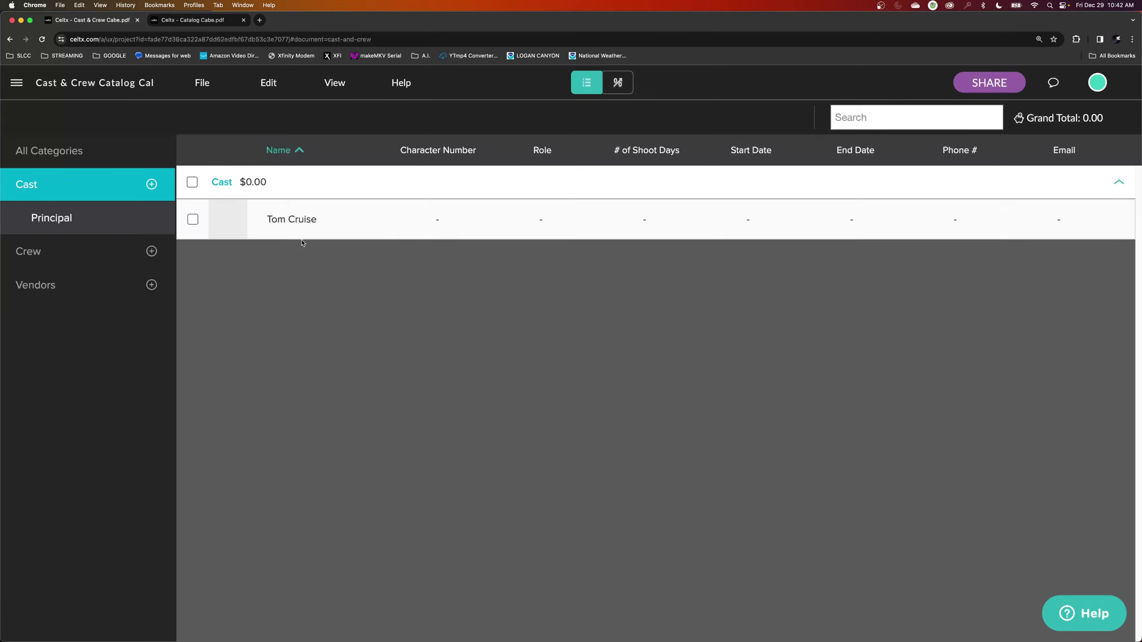
Fill in the new cast member's contact name and e-mail address under Contact Information.
click(293, 220)
scroll(570, 415, down, 3)
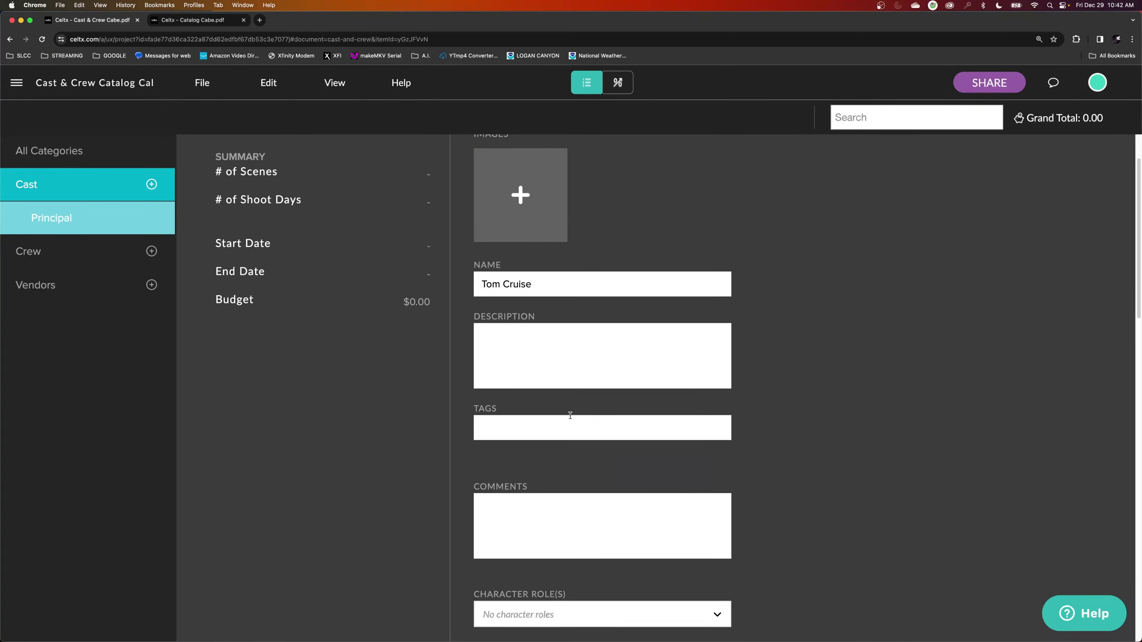
scroll(570, 415, down, 8)
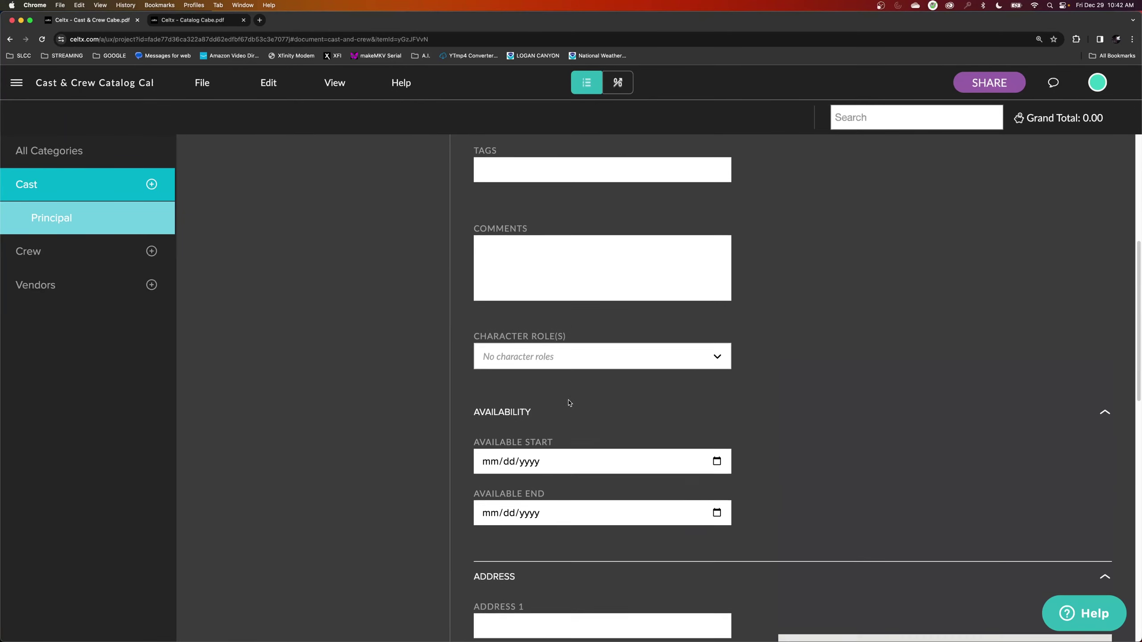
scroll(569, 404, down, 6)
scroll(539, 327, up, 1)
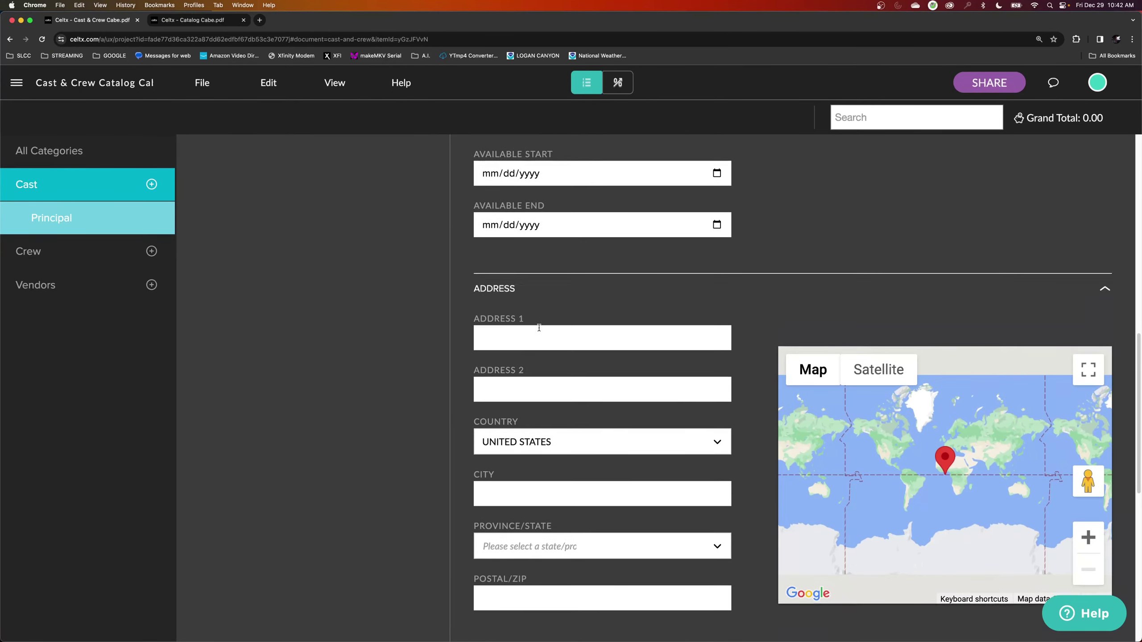
scroll(539, 341, down, 7)
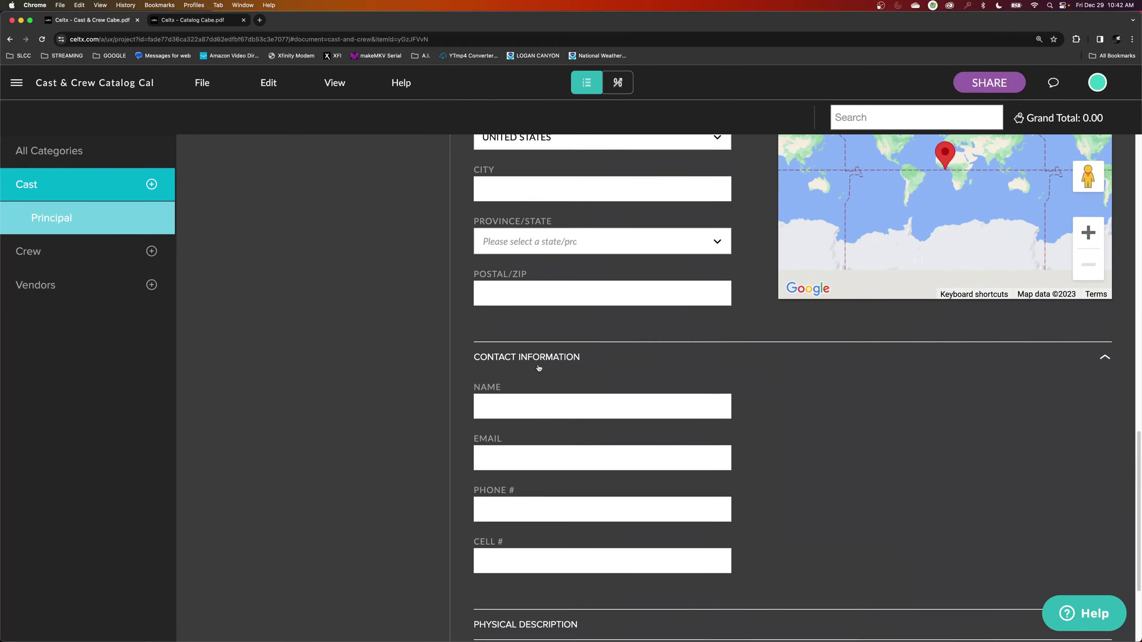
click(488, 394)
text(Tom Cru)
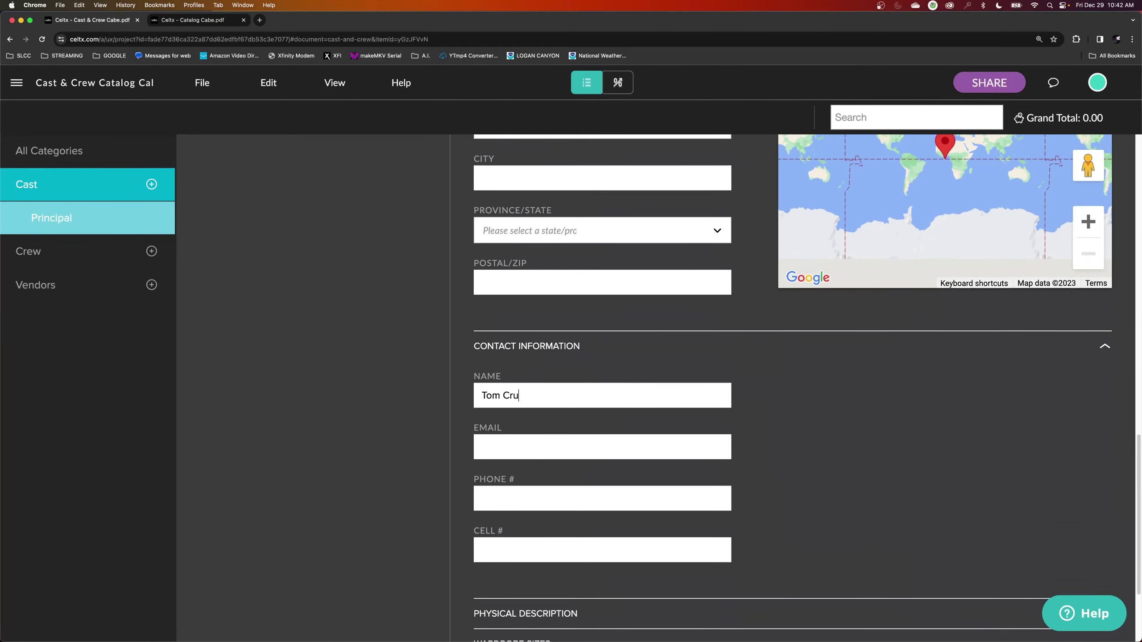
text(ise)
key(Tab)
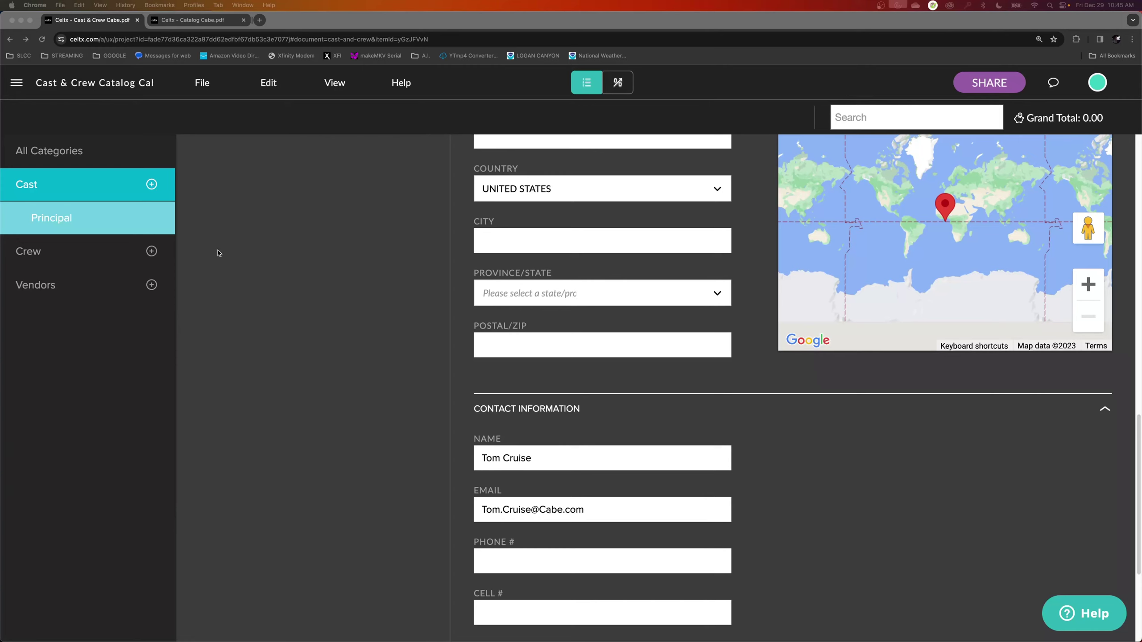
scroll(270, 288, up, 15)
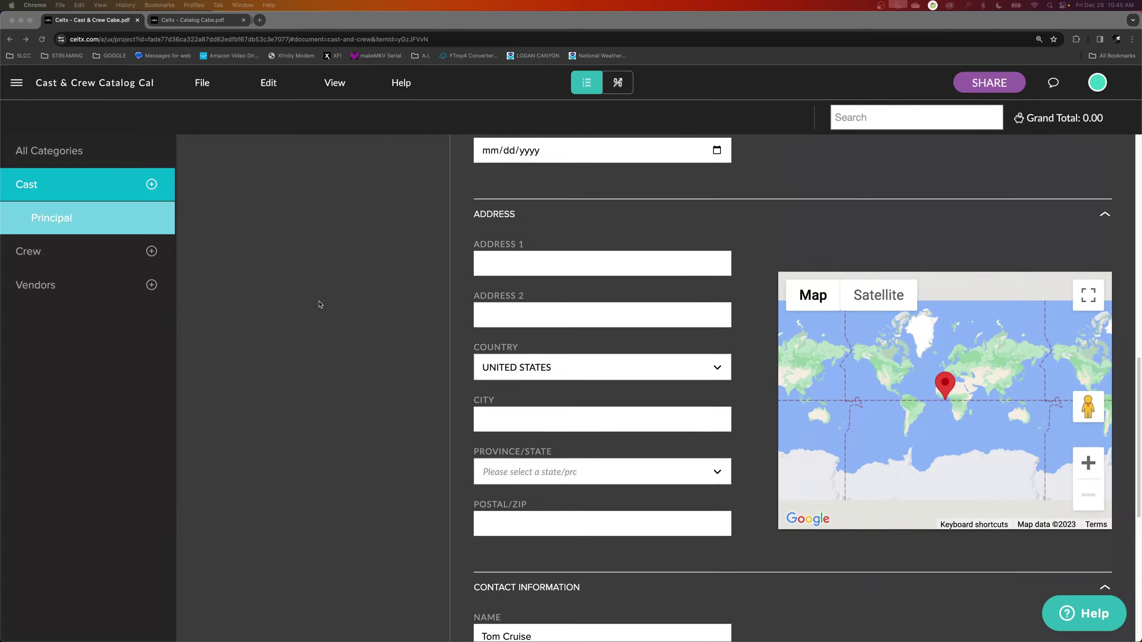
scroll(309, 301, up, 3)
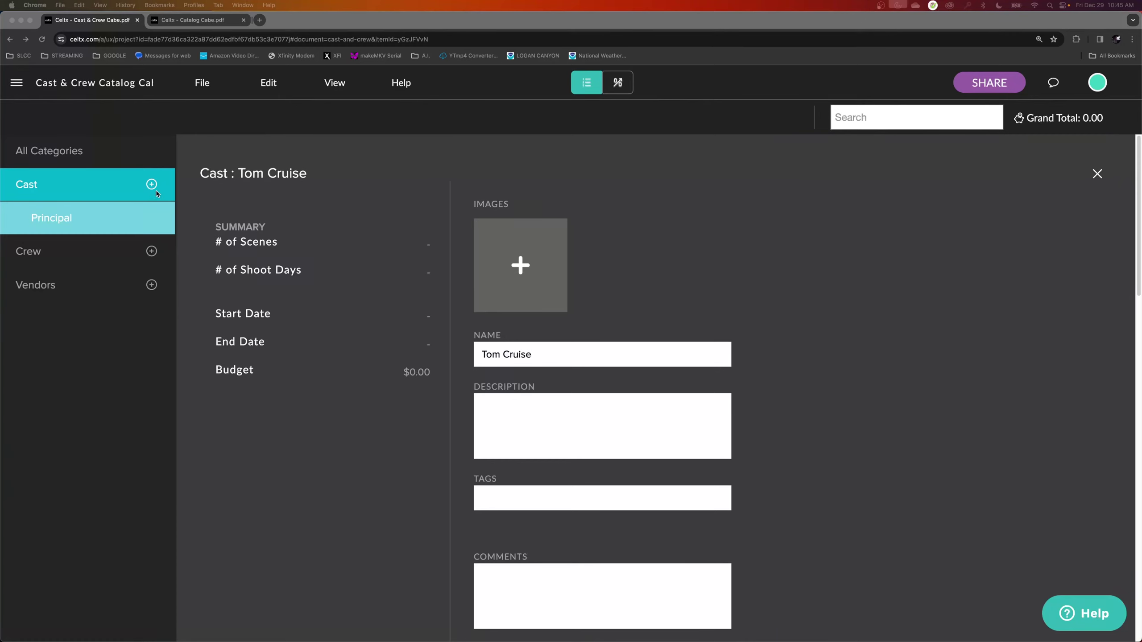
Add a second cast member with the actress's name.
click(152, 184)
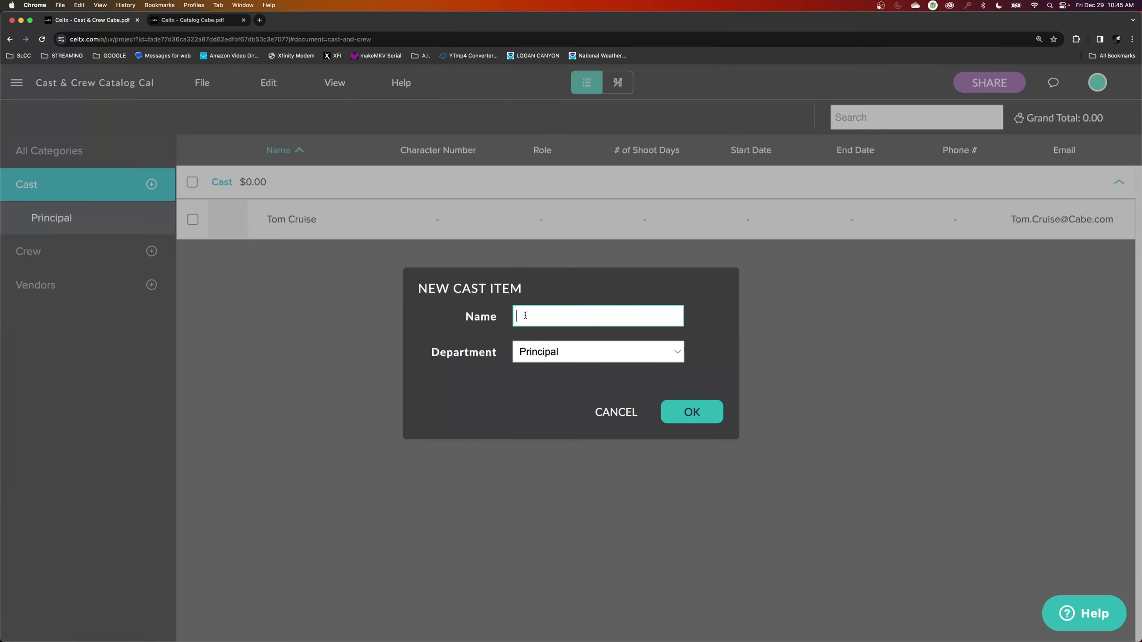
text(Jennifer Anniston)
click(684, 420)
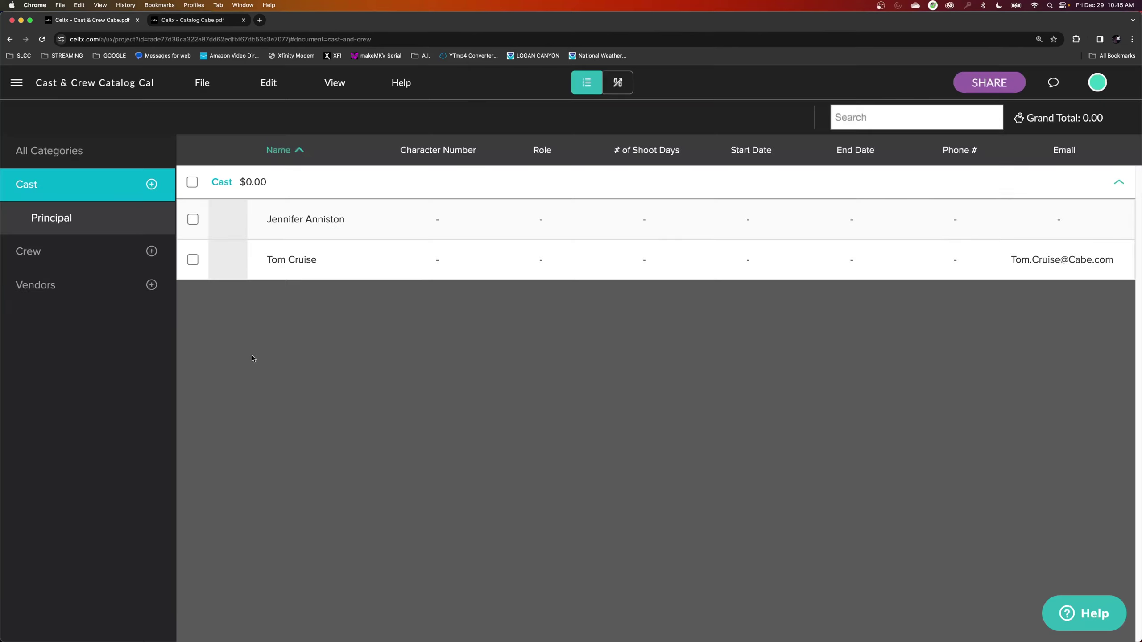
Assign the character MELISSA to the second cast member and review her form.
click(296, 225)
scroll(588, 399, down, 4)
scroll(571, 373, up, 4)
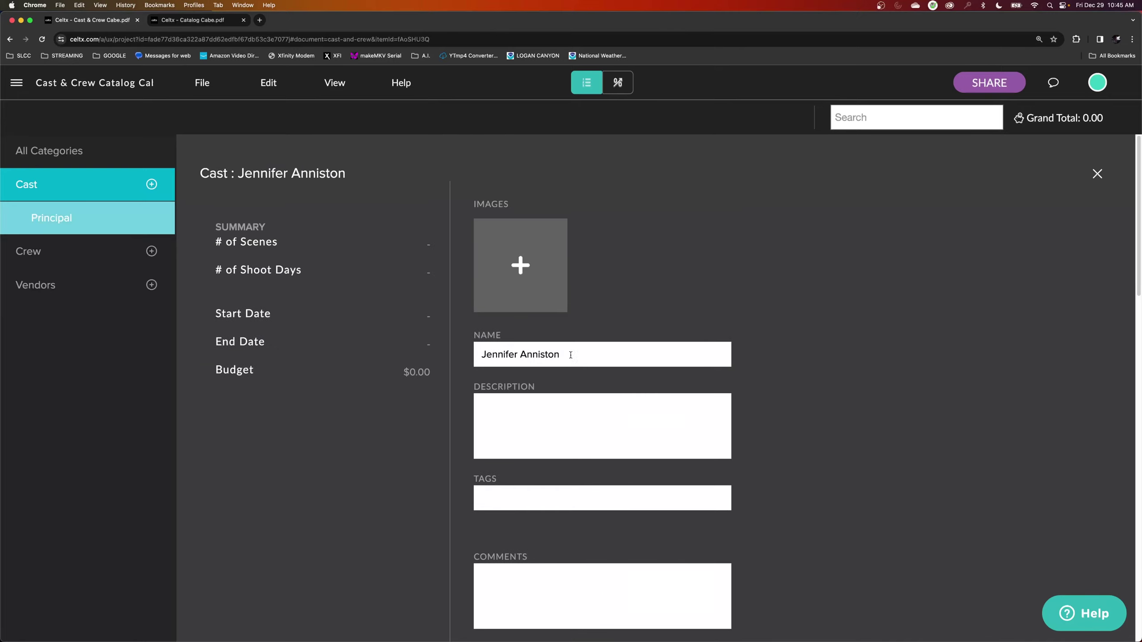
scroll(566, 425, down, 3)
scroll(566, 426, down, 5)
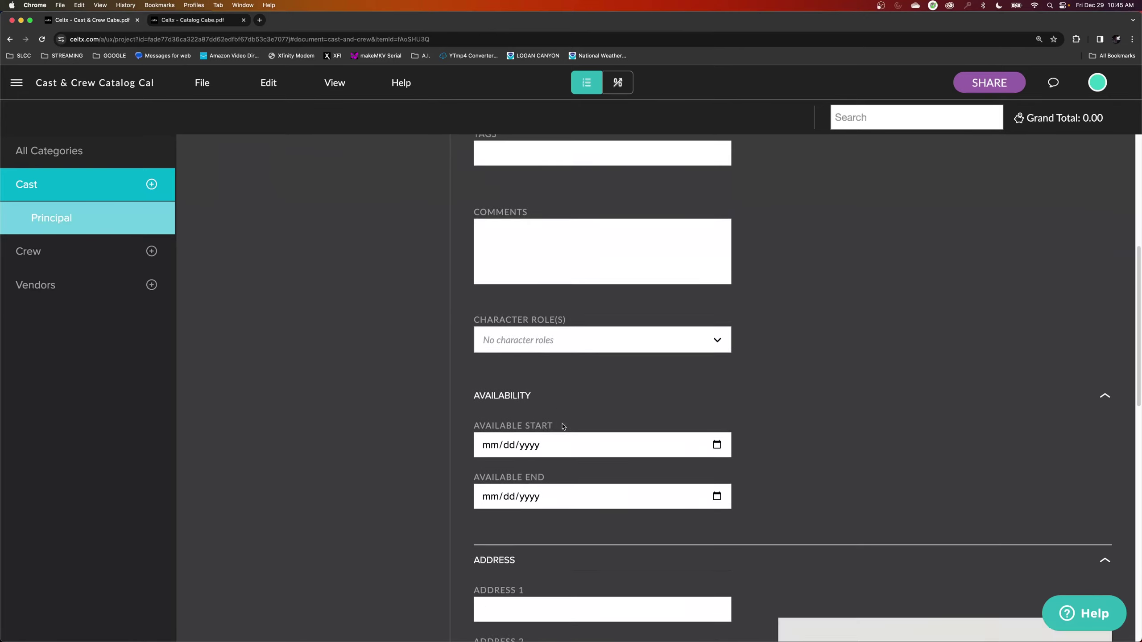
scroll(576, 419, up, 2)
click(580, 416)
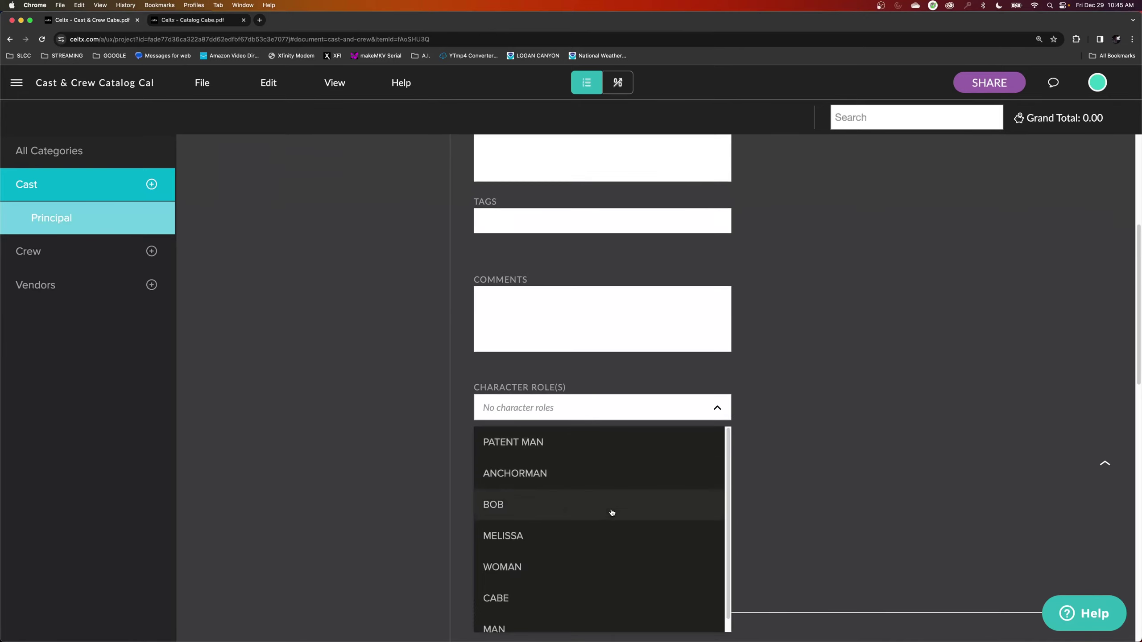
click(580, 534)
scroll(512, 312, down, 5)
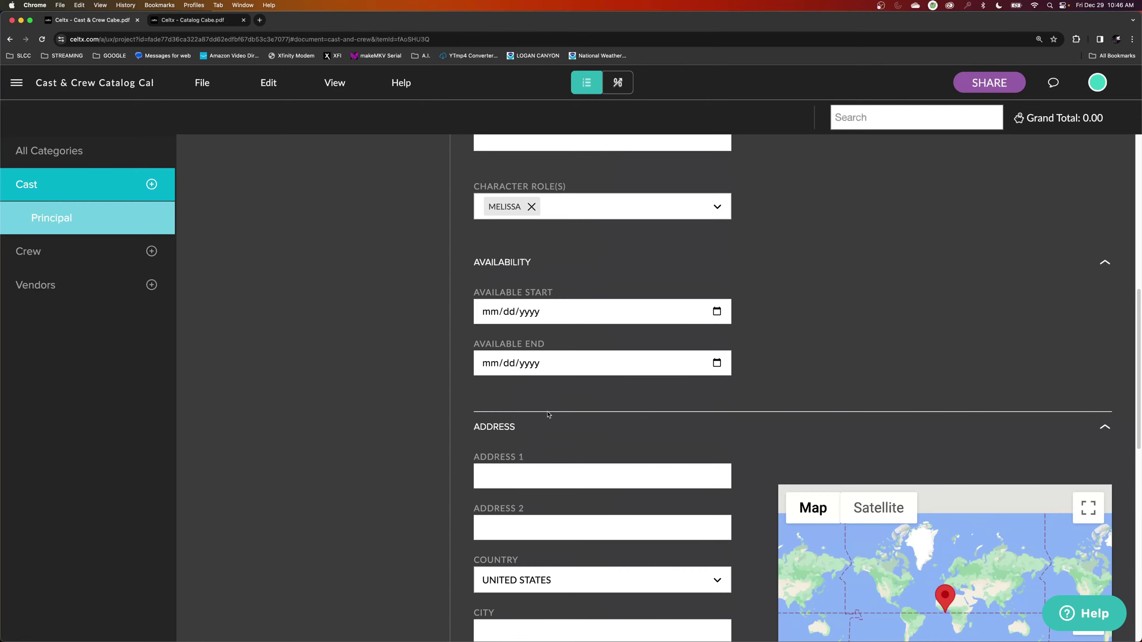
scroll(549, 423, down, 2)
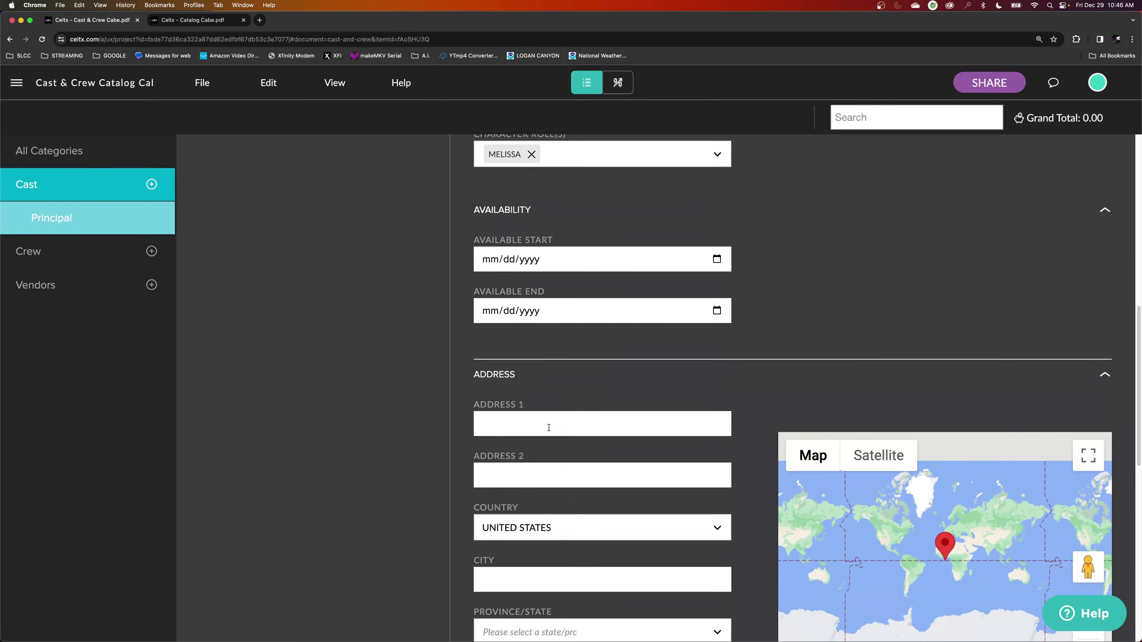
scroll(548, 428, down, 1)
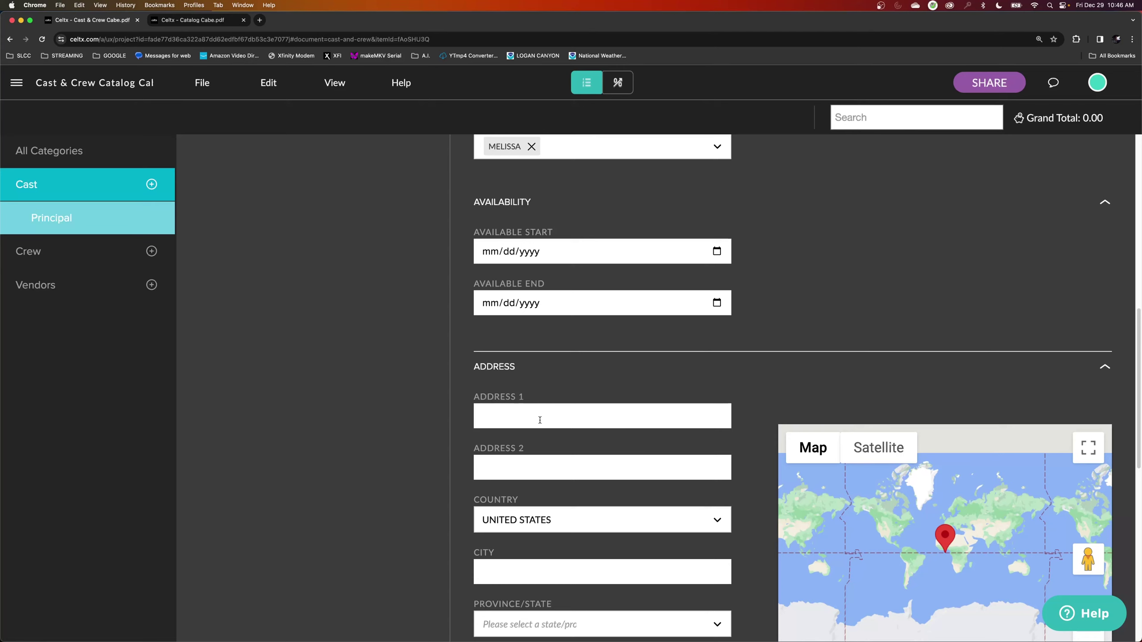
scroll(539, 420, down, 9)
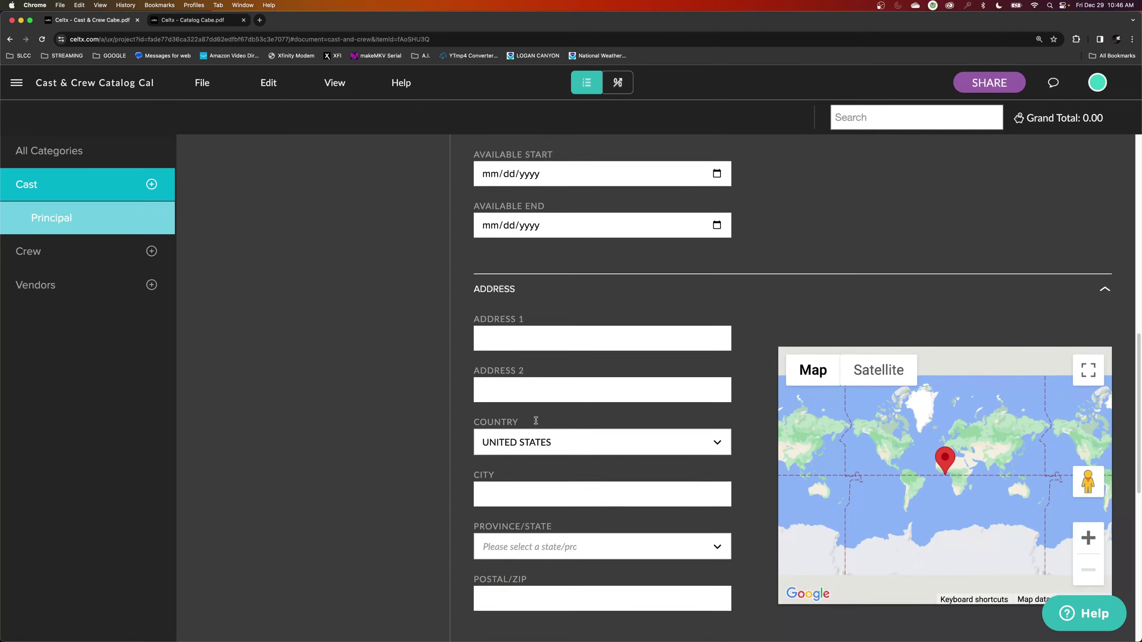
scroll(531, 421, down, 3)
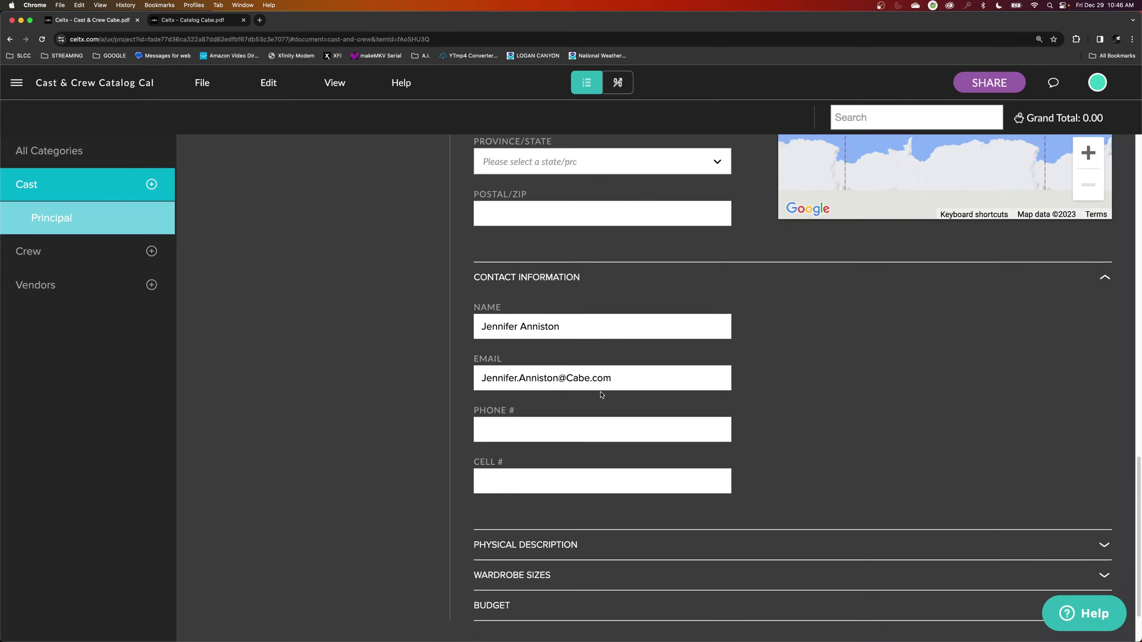
scroll(553, 490, down, 1)
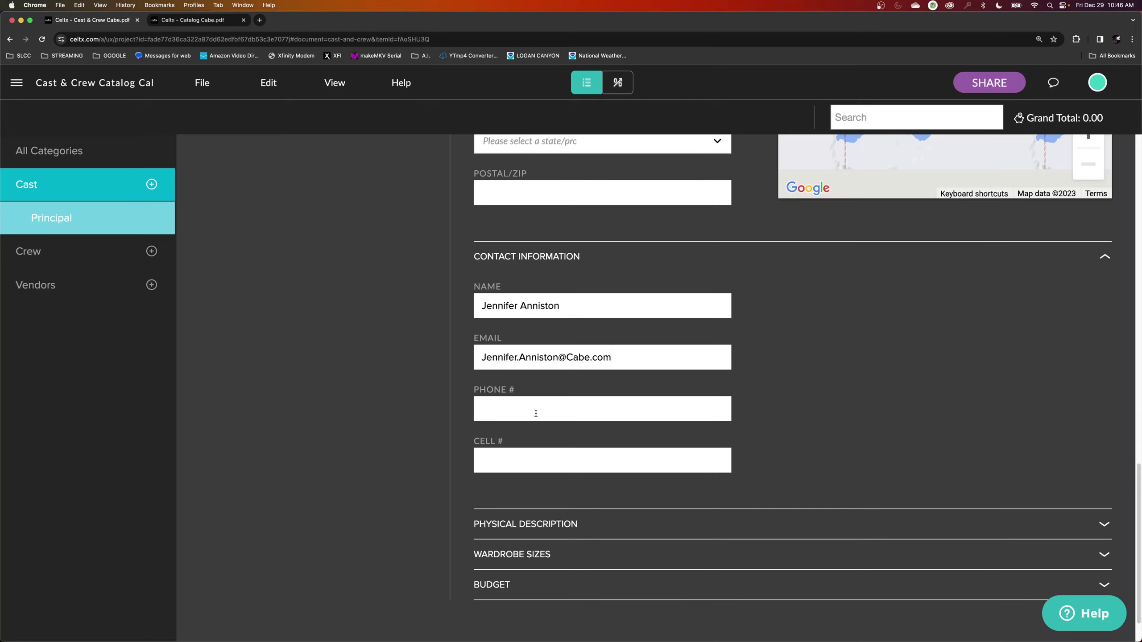
scroll(374, 375, up, 5)
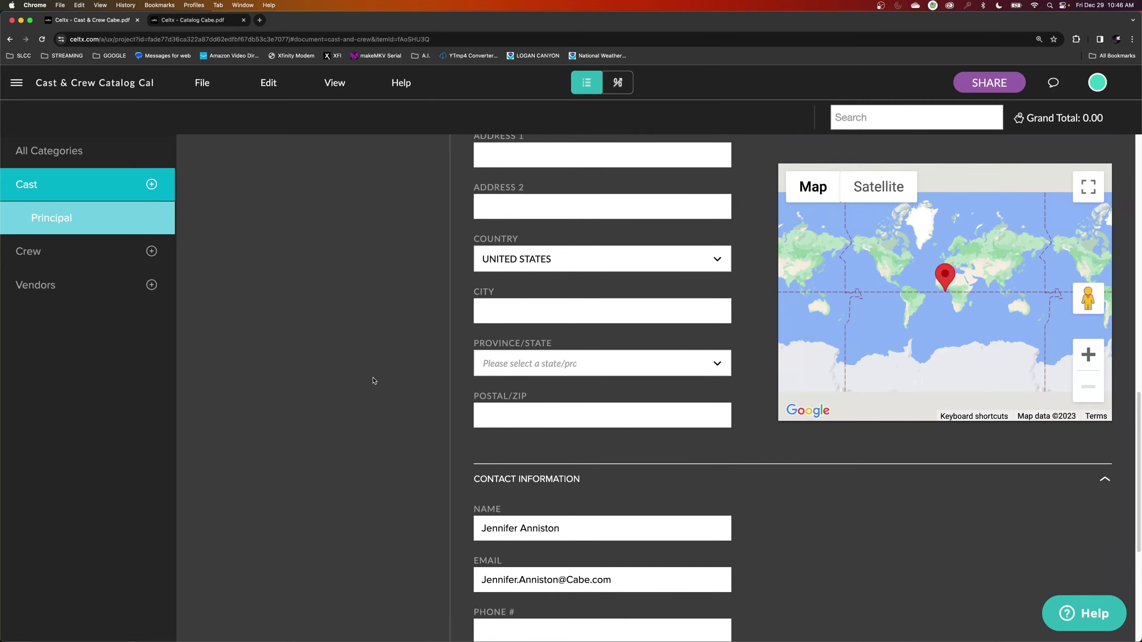
scroll(374, 382, up, 10)
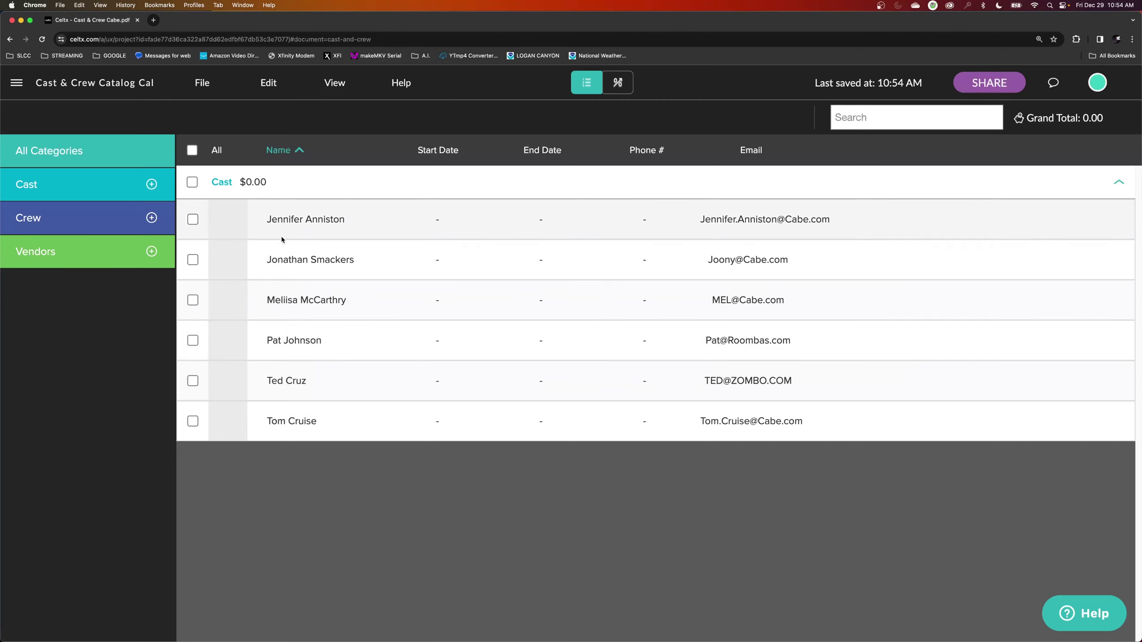
Reopen the first cast member's form and review its contact name and e-mail.
click(304, 231)
scroll(555, 403, down, 6)
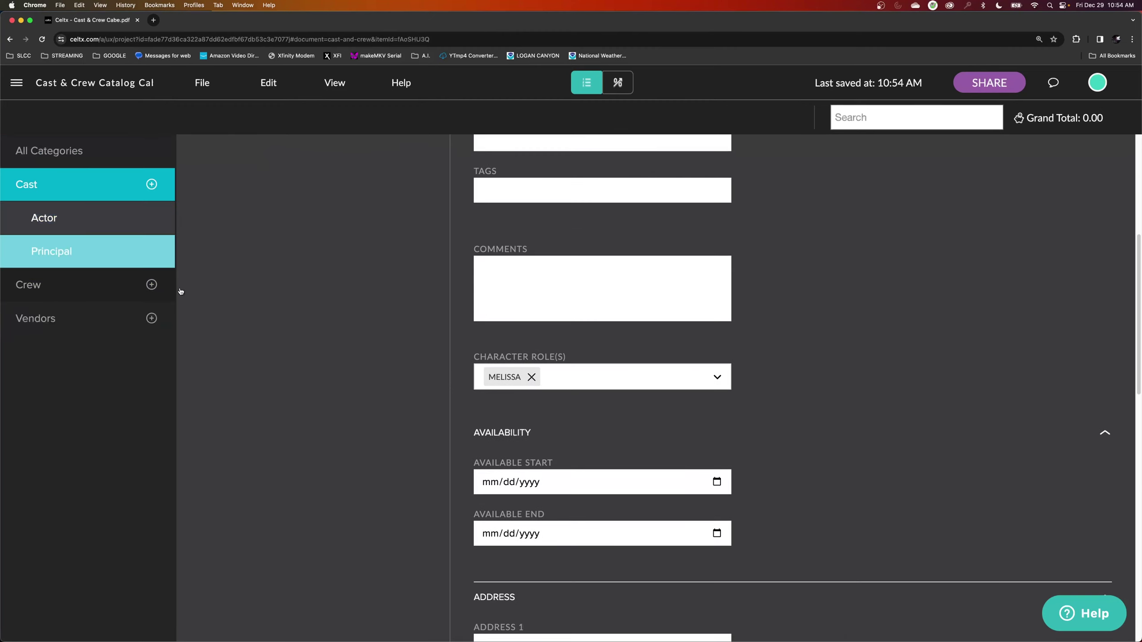
scroll(340, 339, up, 1)
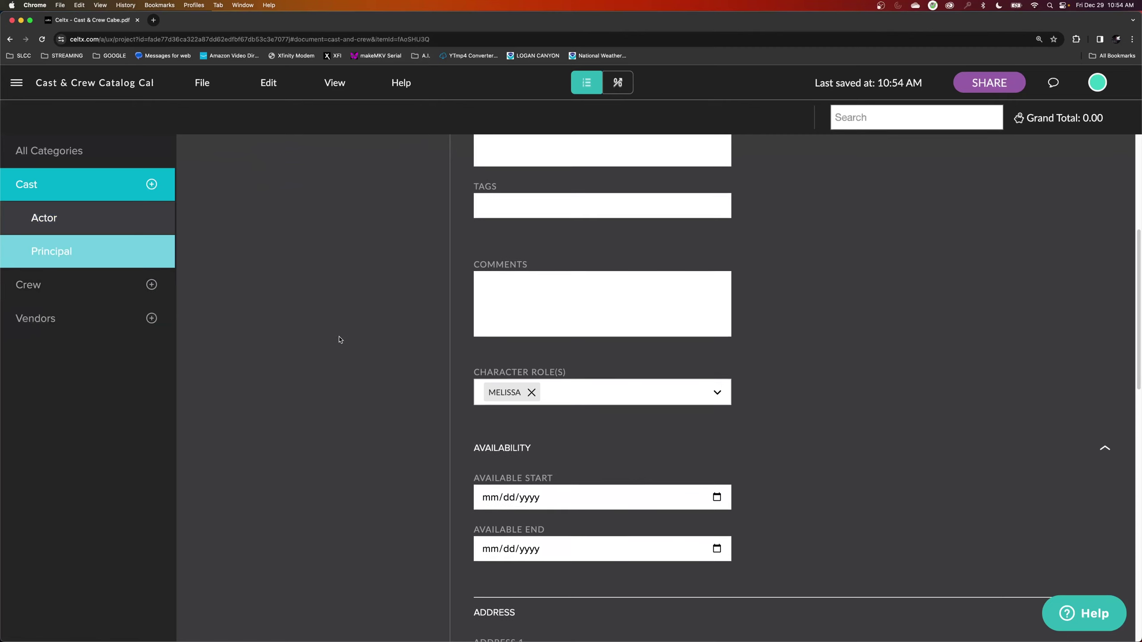
scroll(341, 340, up, 4)
scroll(436, 297, up, 1)
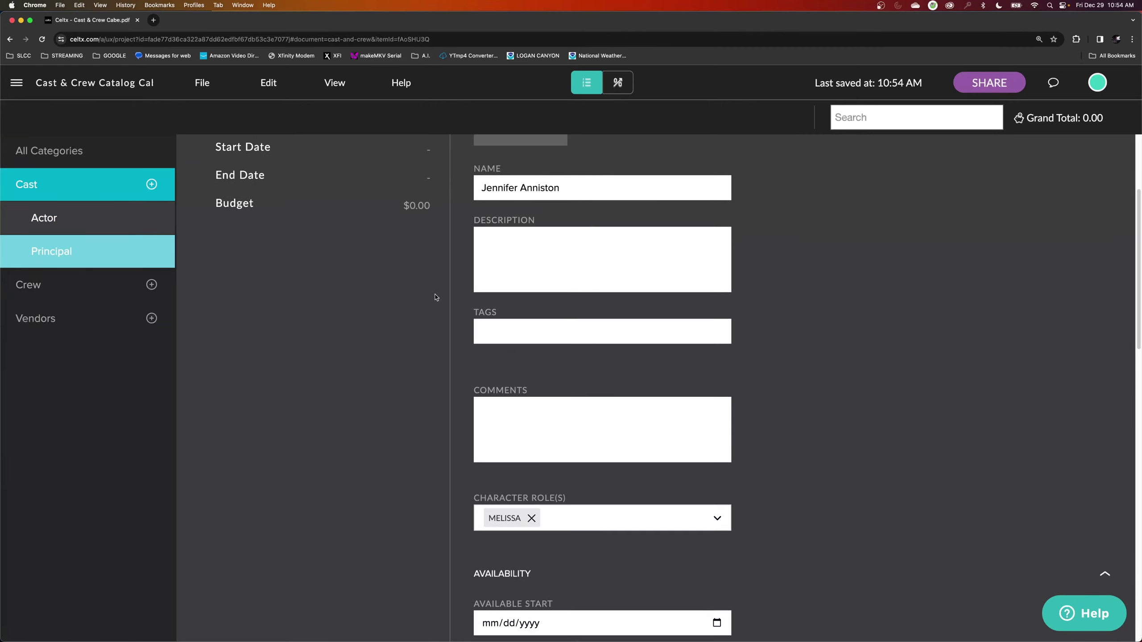
scroll(556, 250, down, 10)
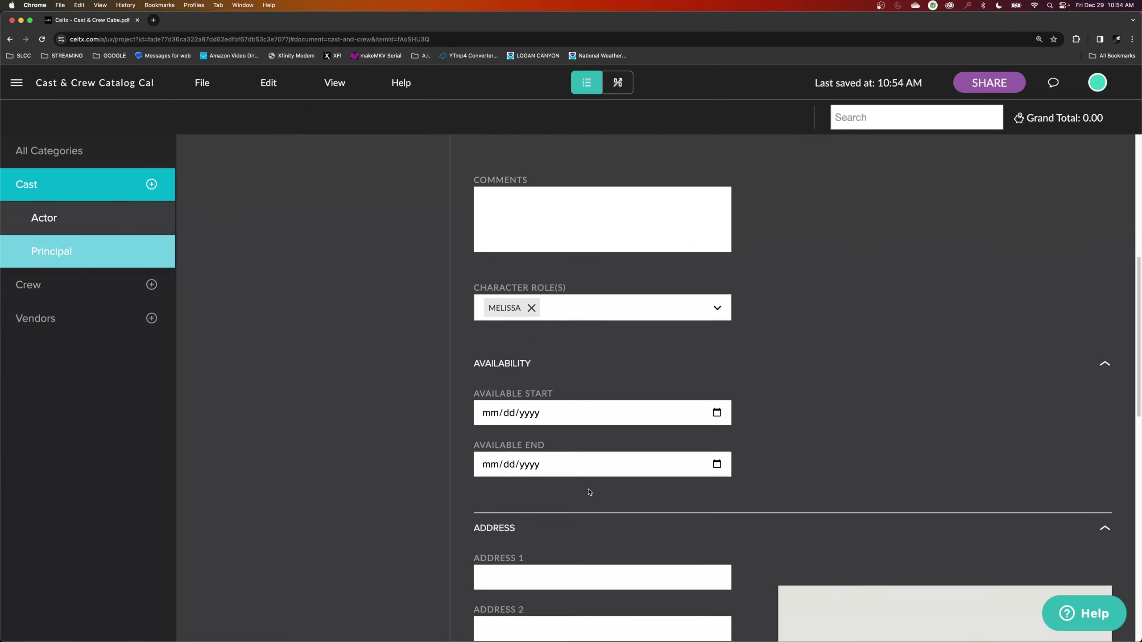
scroll(588, 493, down, 6)
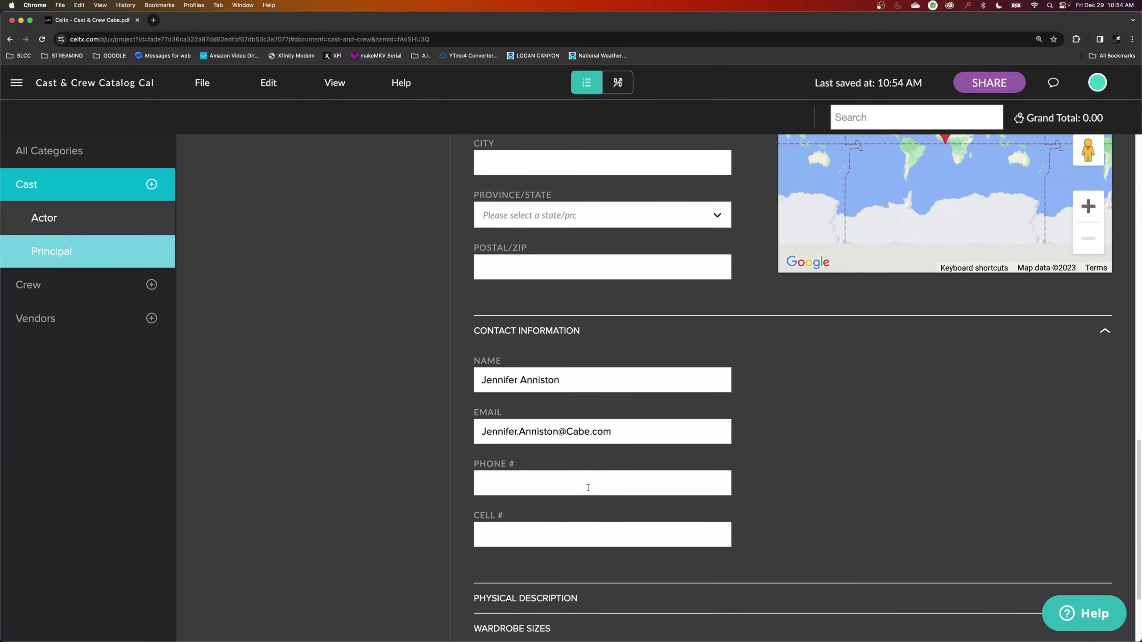
scroll(582, 484, down, 1)
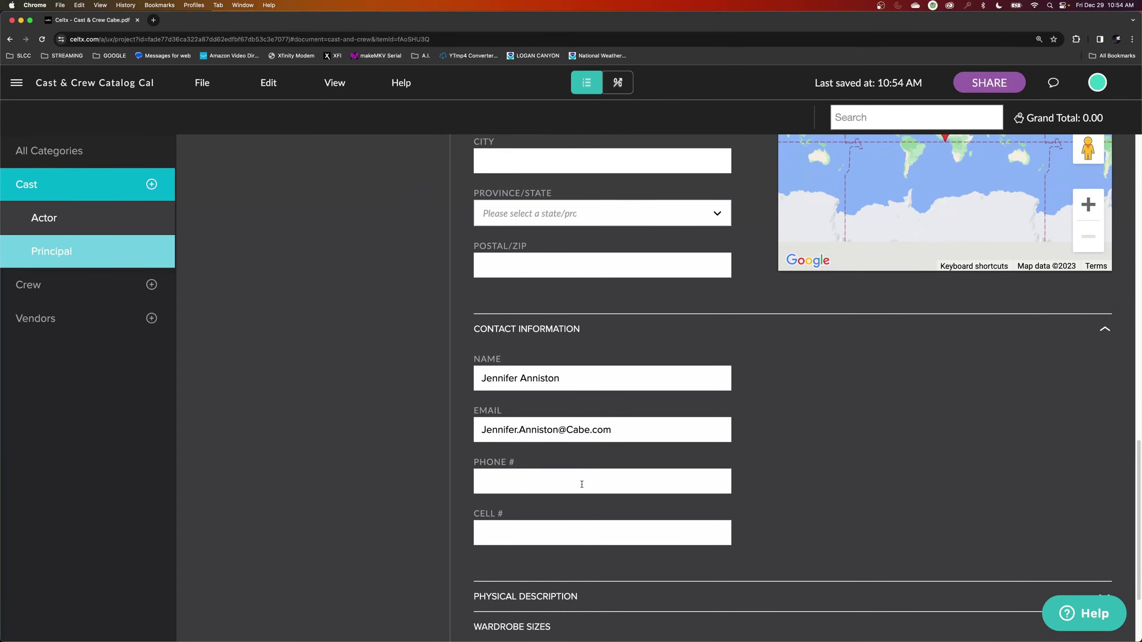
scroll(581, 490, down, 3)
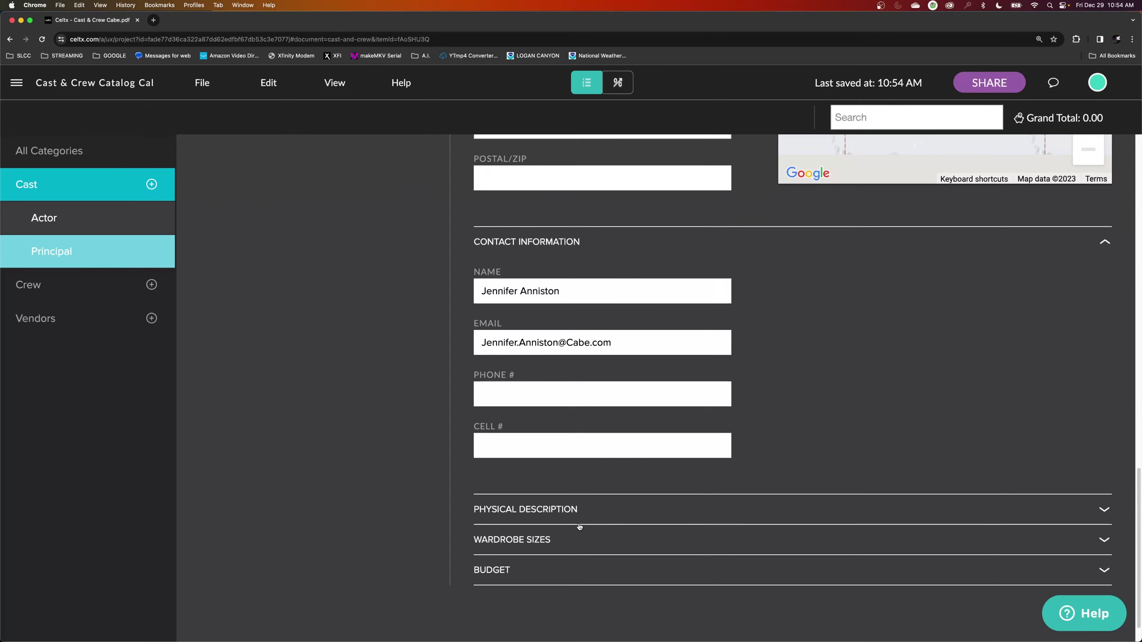
scroll(579, 523, up, 5)
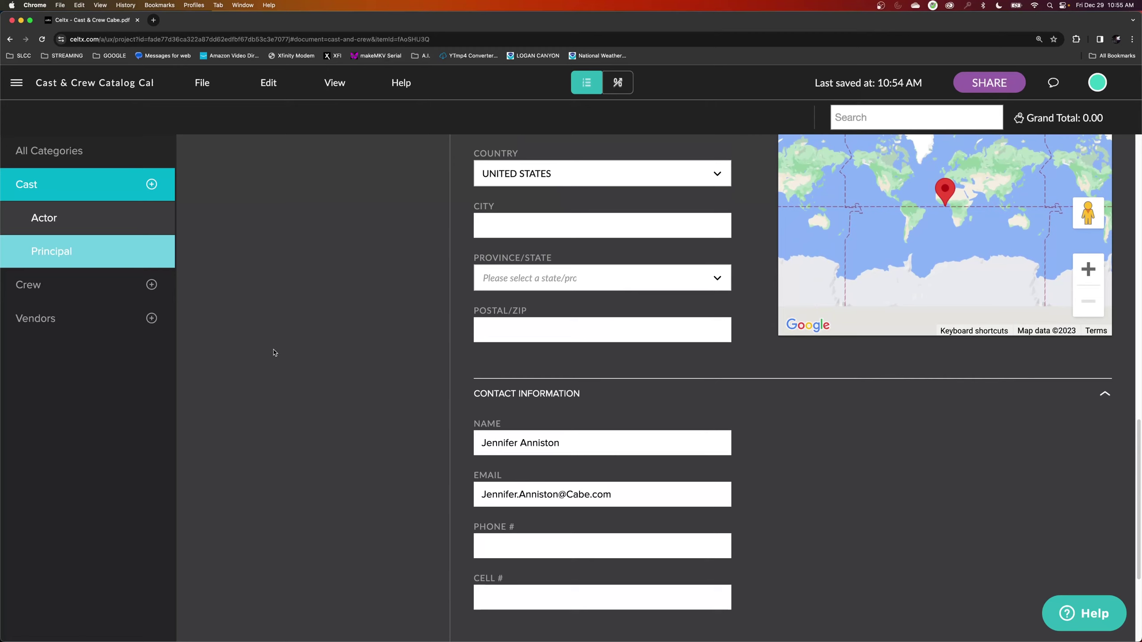
Add a Crew member under Production, replacing the typed 'Director' with the person's name.
click(74, 288)
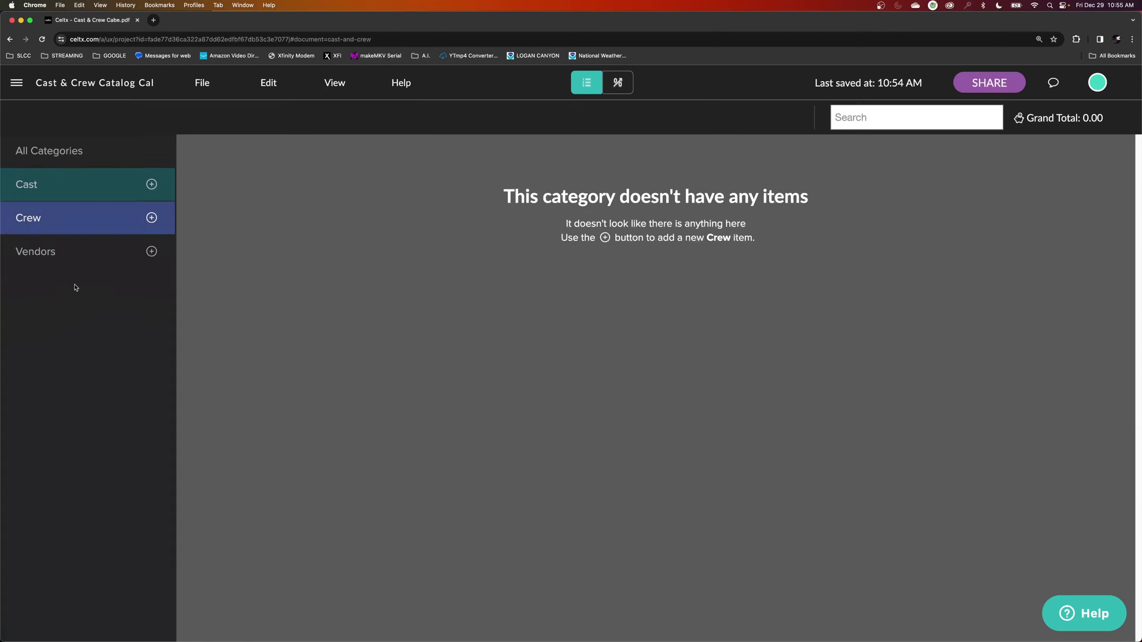
click(153, 218)
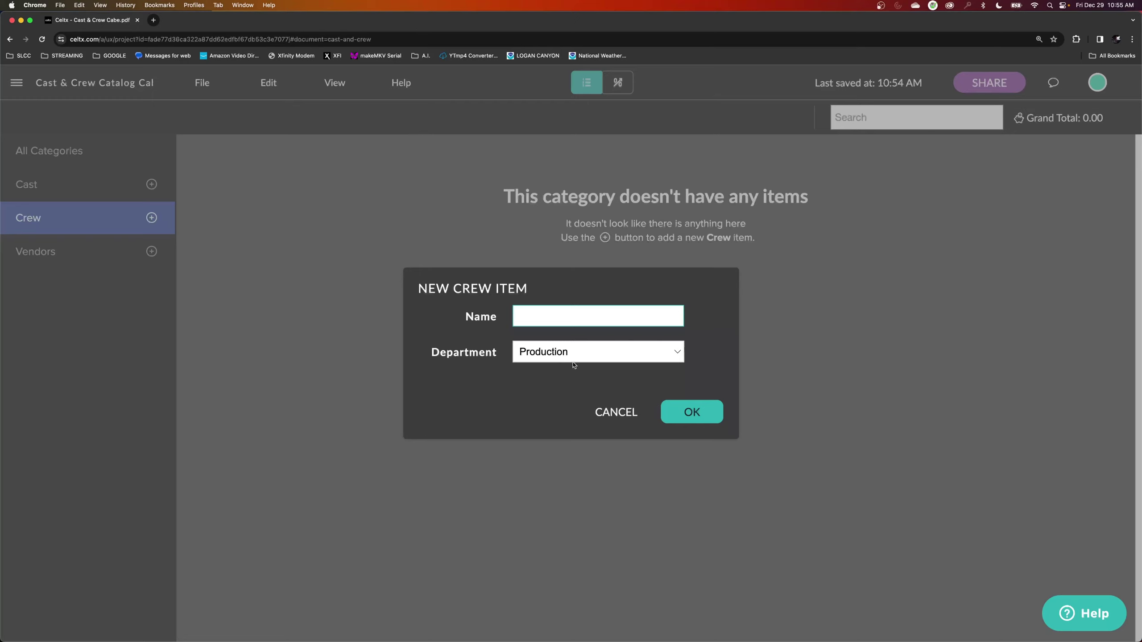
text(Director)
key(super+a)
text(Stephen Speelburg)
click(693, 414)
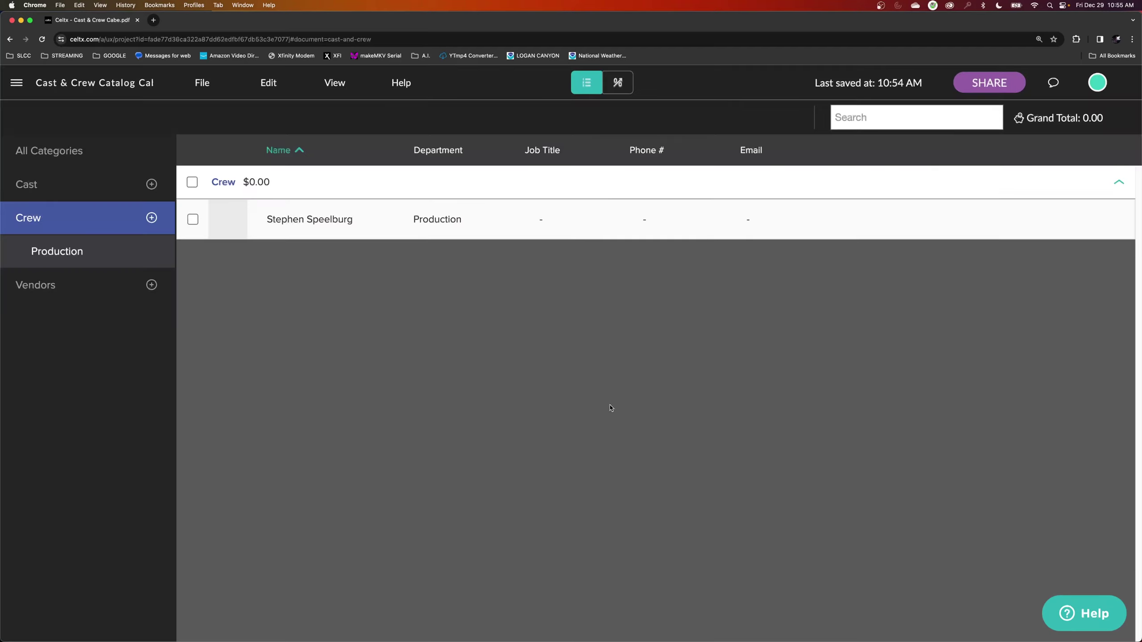
Scroll through the Production crew member's record down to its Contact Information section.
click(308, 226)
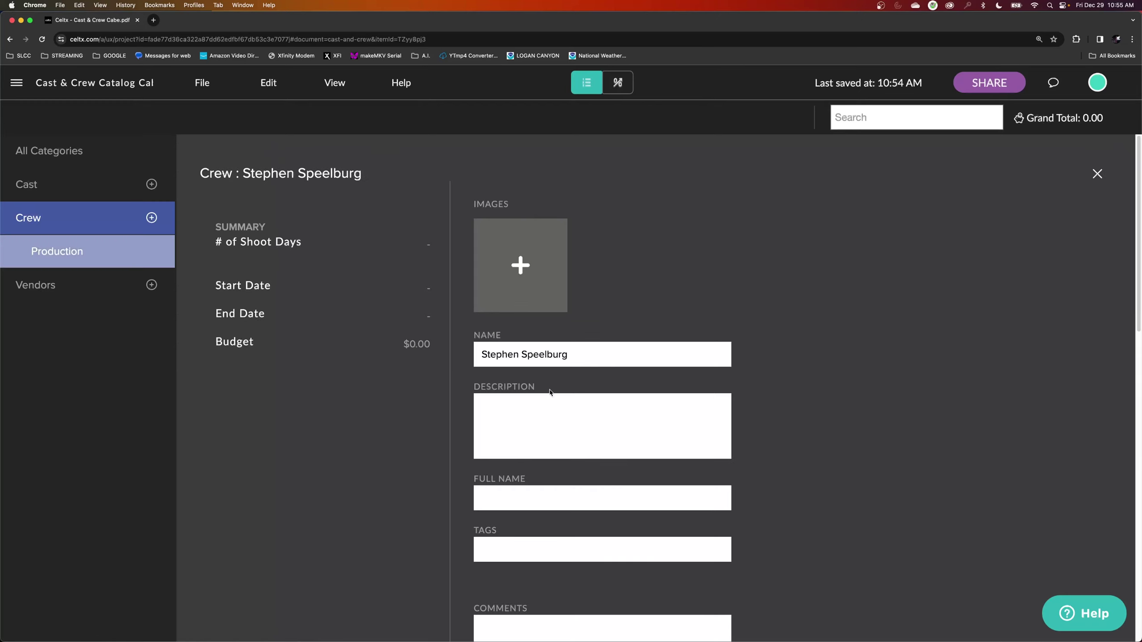
scroll(549, 392, down, 2)
scroll(537, 447, down, 9)
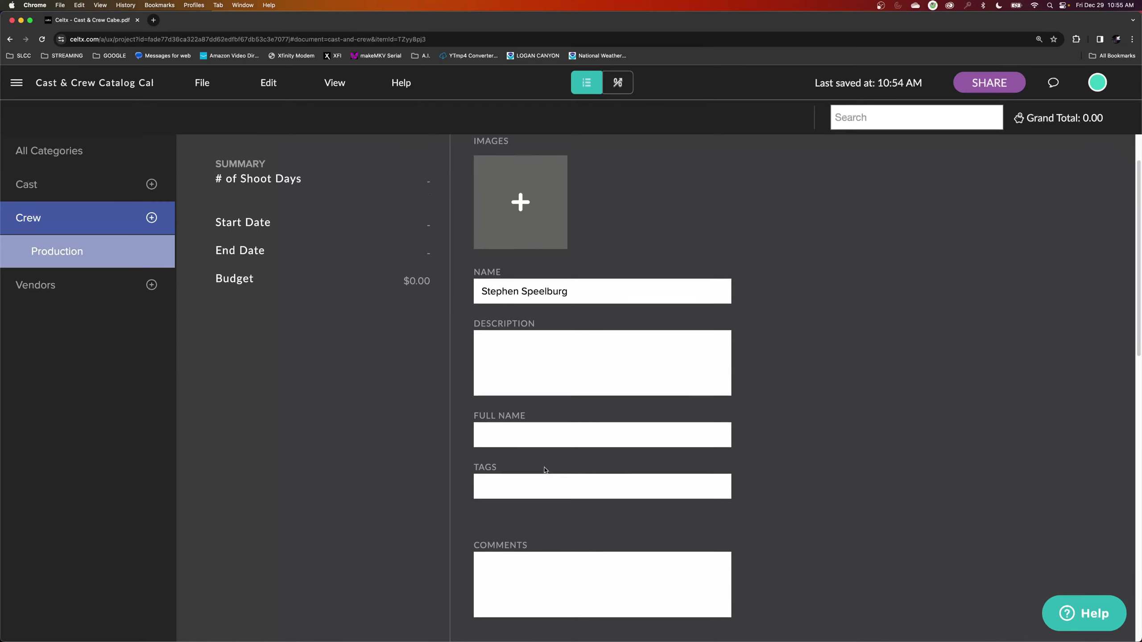
scroll(538, 435, down, 2)
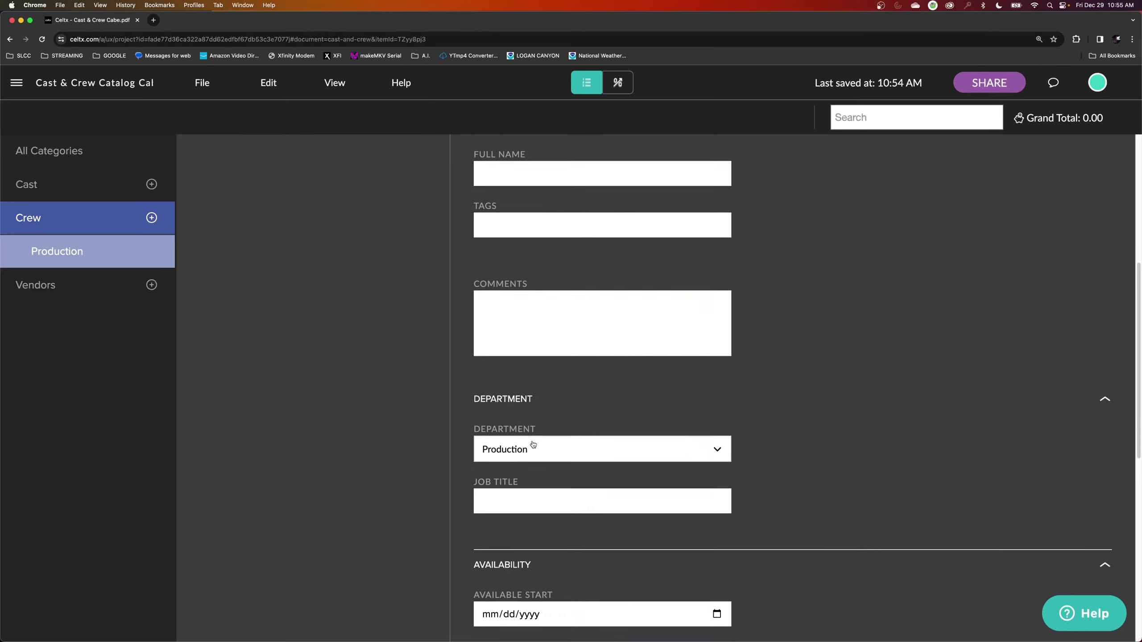
scroll(536, 448, down, 10)
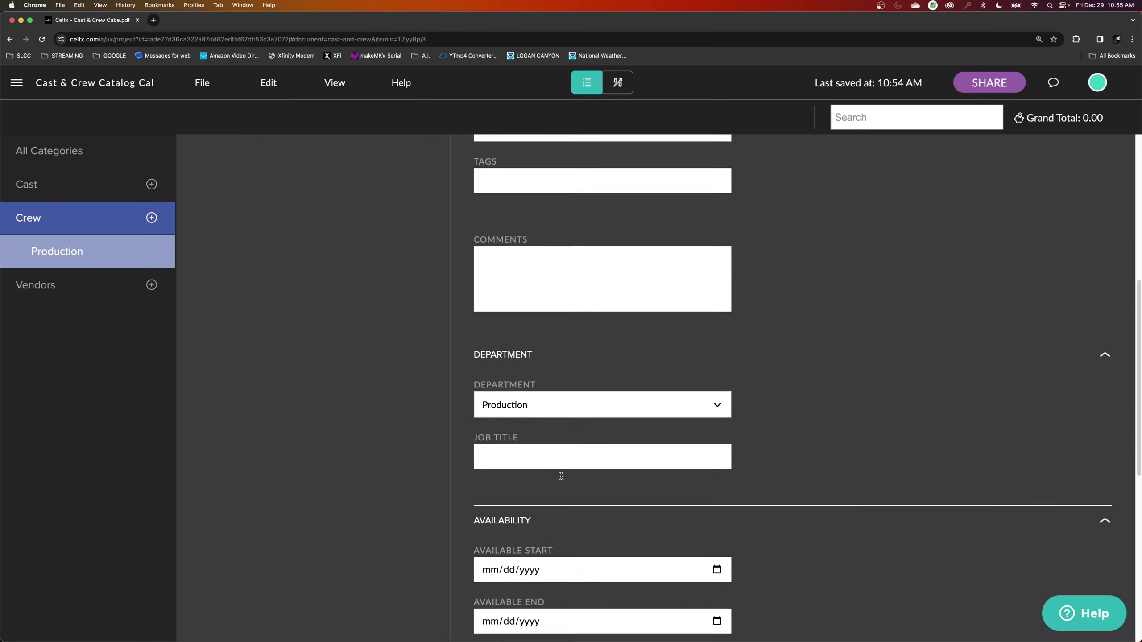
scroll(562, 475, down, 3)
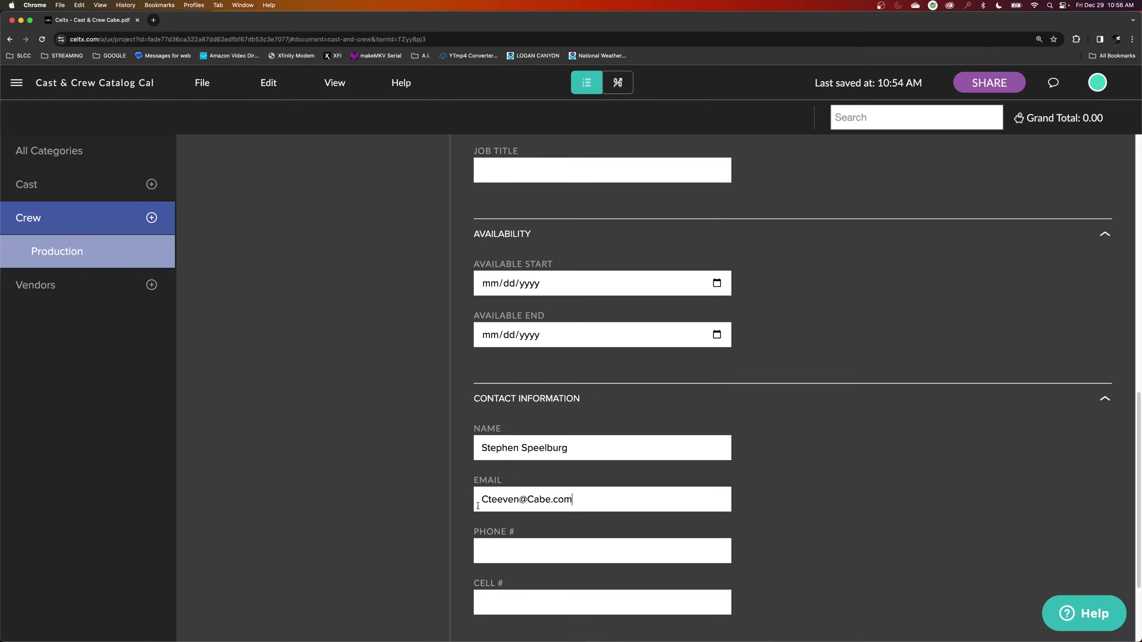
scroll(847, 403, up, 3)
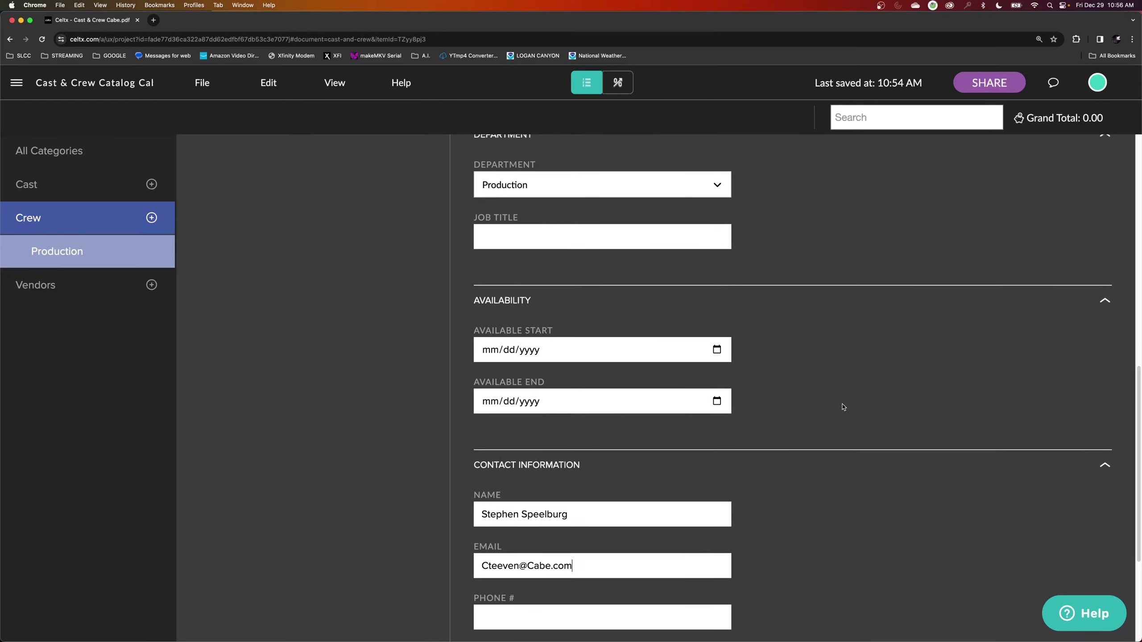
scroll(844, 408, up, 3)
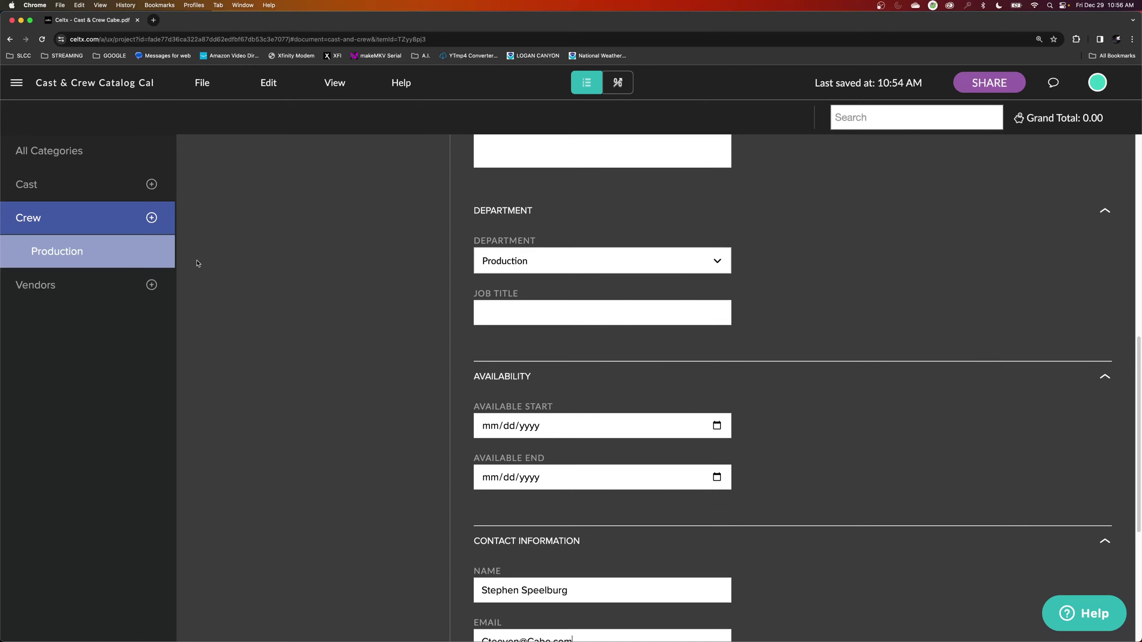
Start a second crew entry in the Camera department and enter the member's name.
click(152, 218)
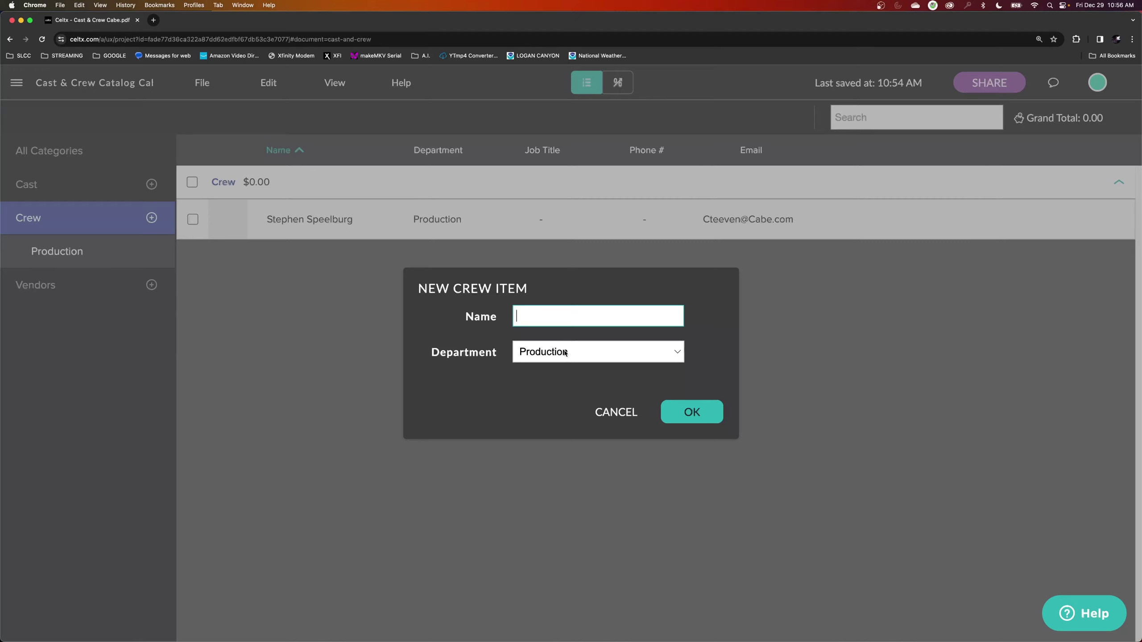
click(550, 354)
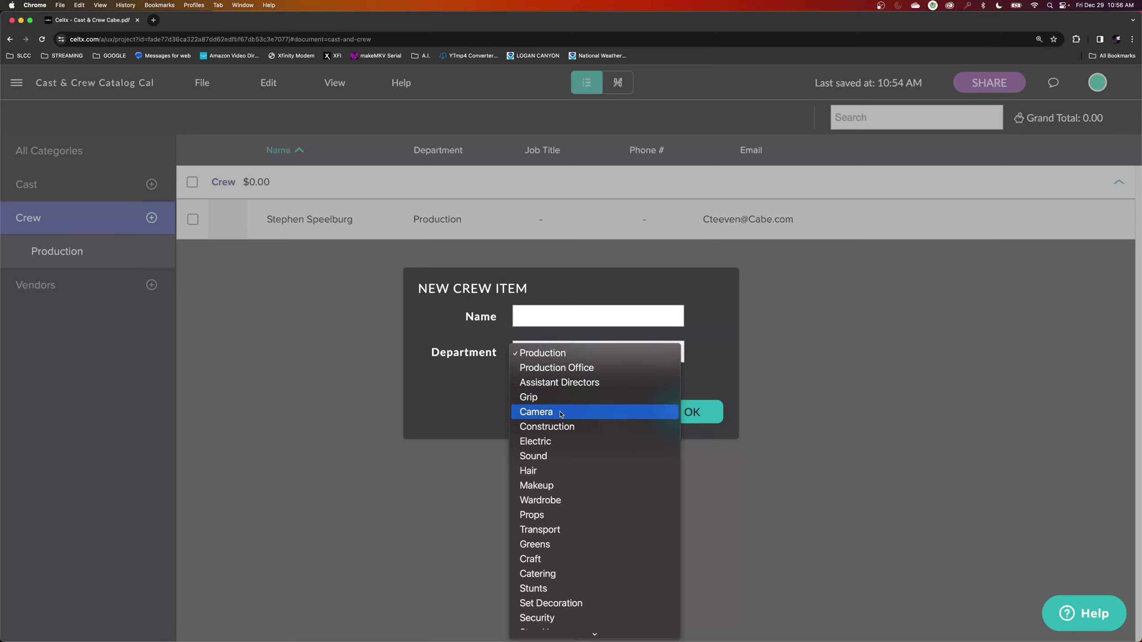
click(561, 414)
click(548, 323)
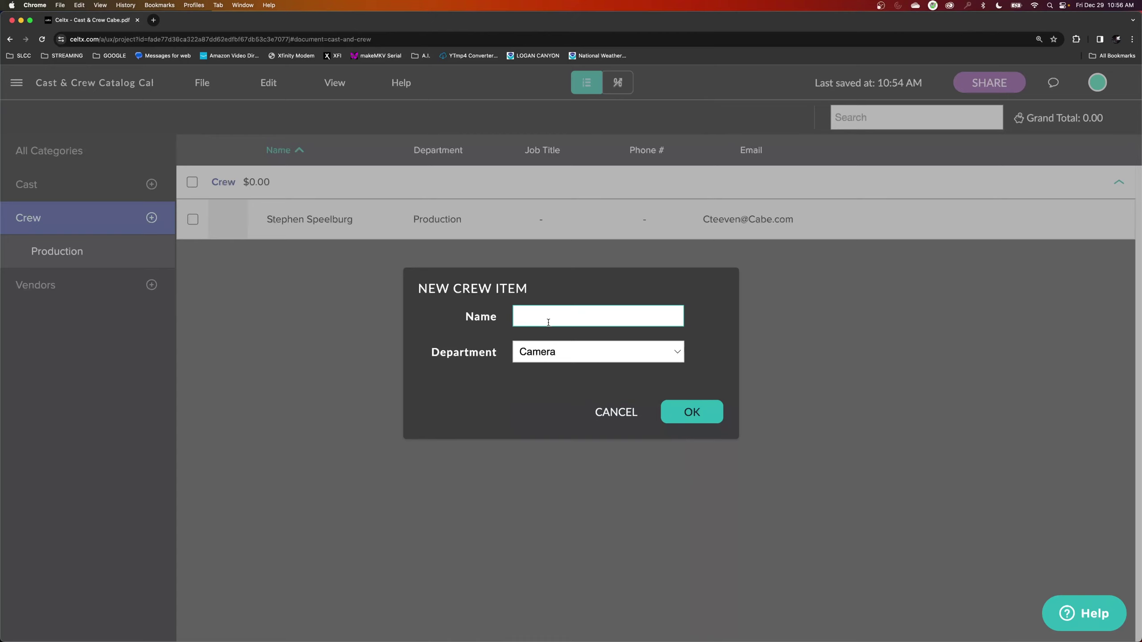
text(Roger Deeeekins)
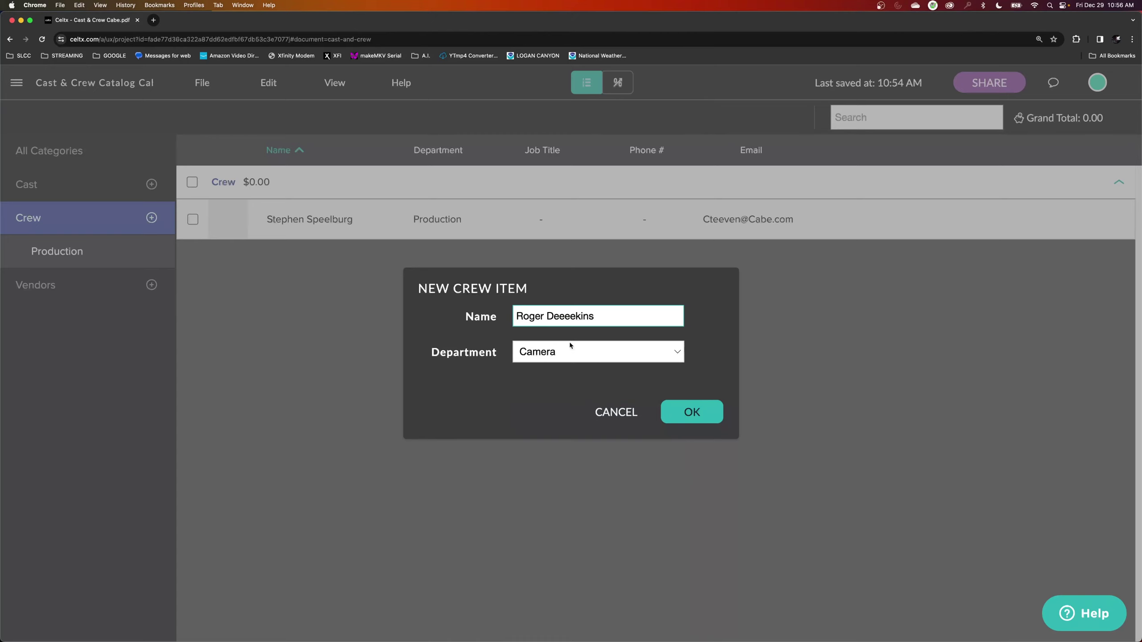